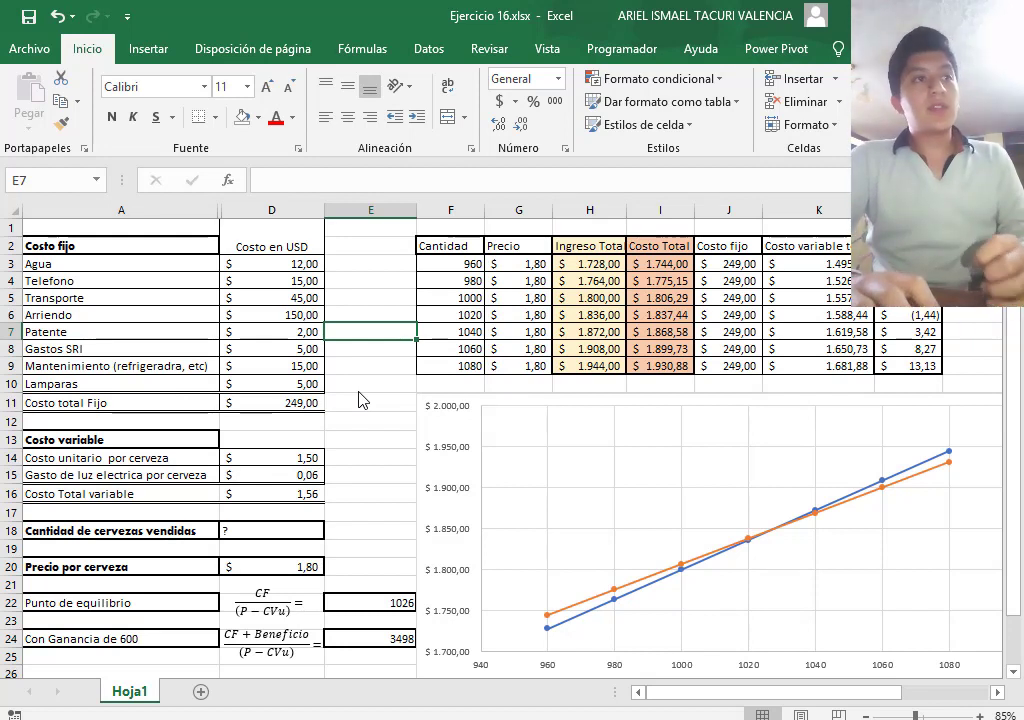
click(360, 386)
click(359, 362)
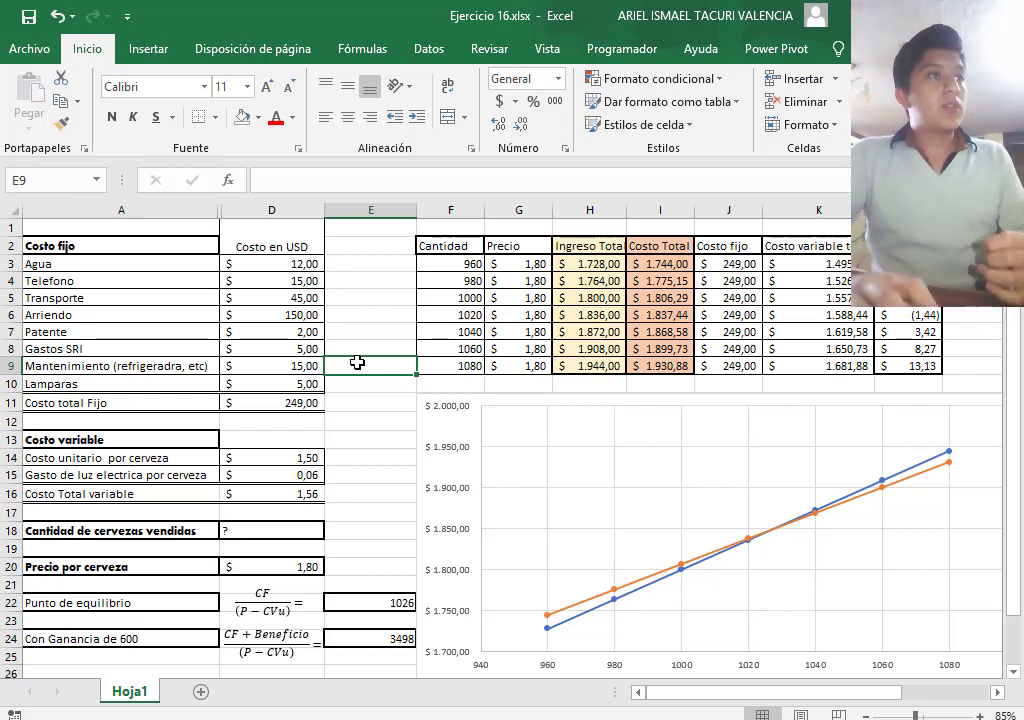
click(305, 366)
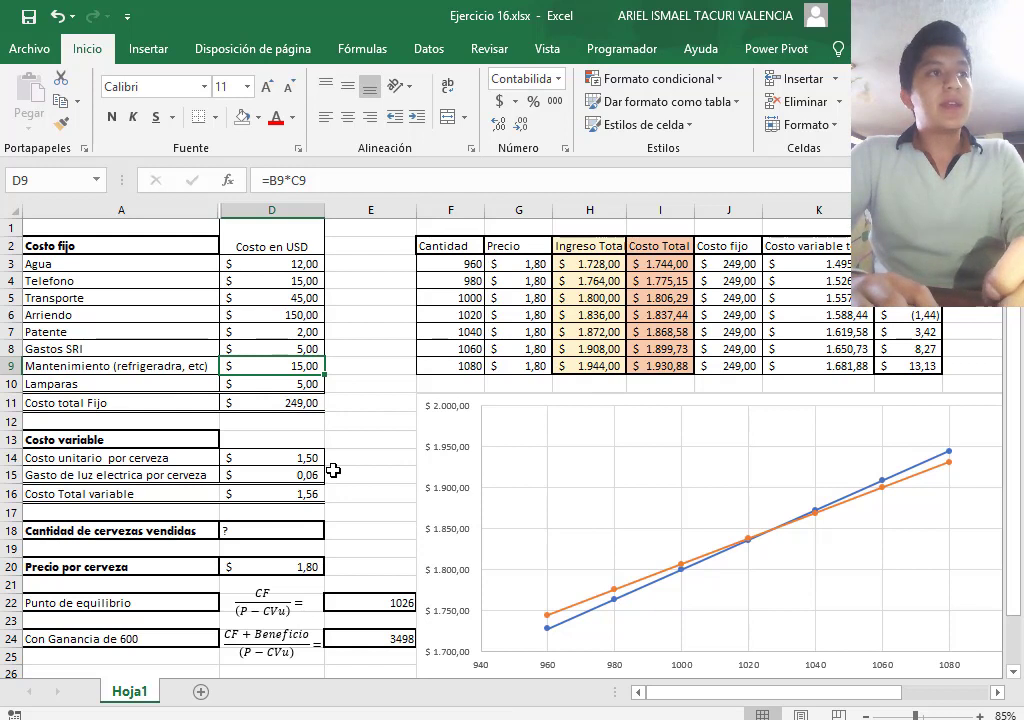
click(377, 318)
click(373, 283)
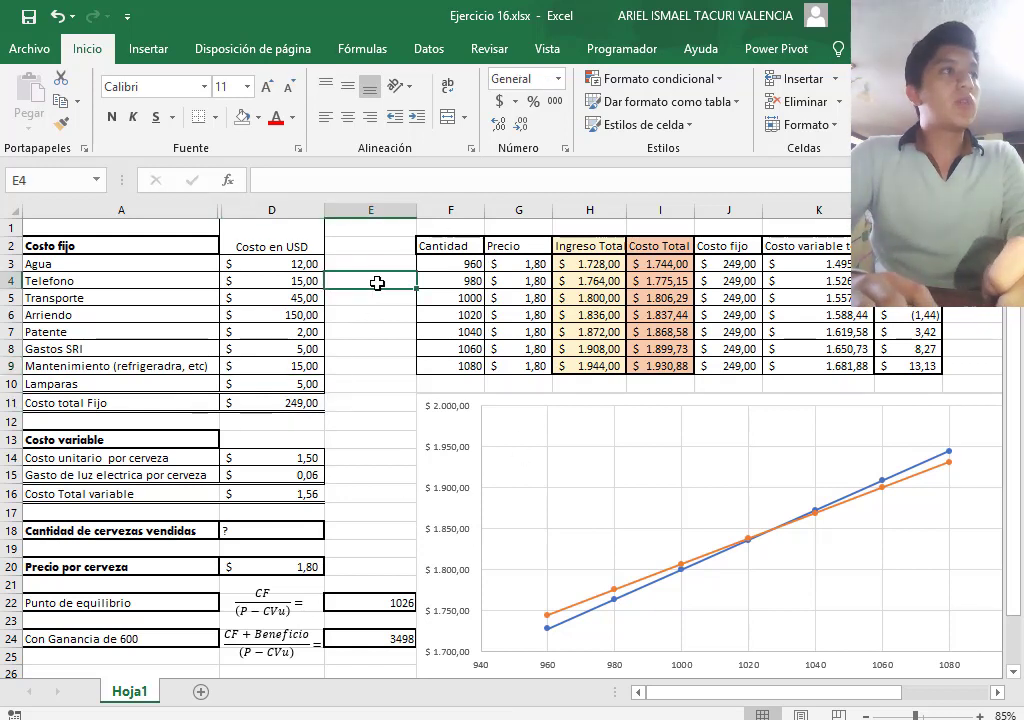
Review the Costo fijo and Costo variable blocks, then the beers sold, price per beer, Punto de equilibrio and Con Ganancia de 600 rows.
drag(120, 246, 263, 384)
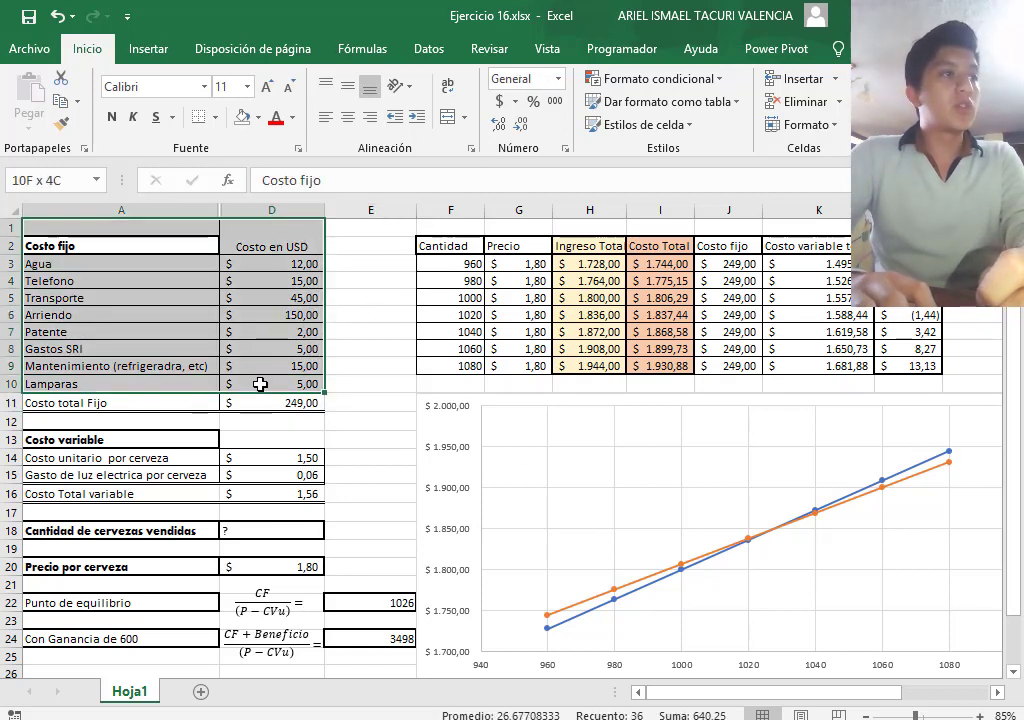
drag(80, 439, 260, 494)
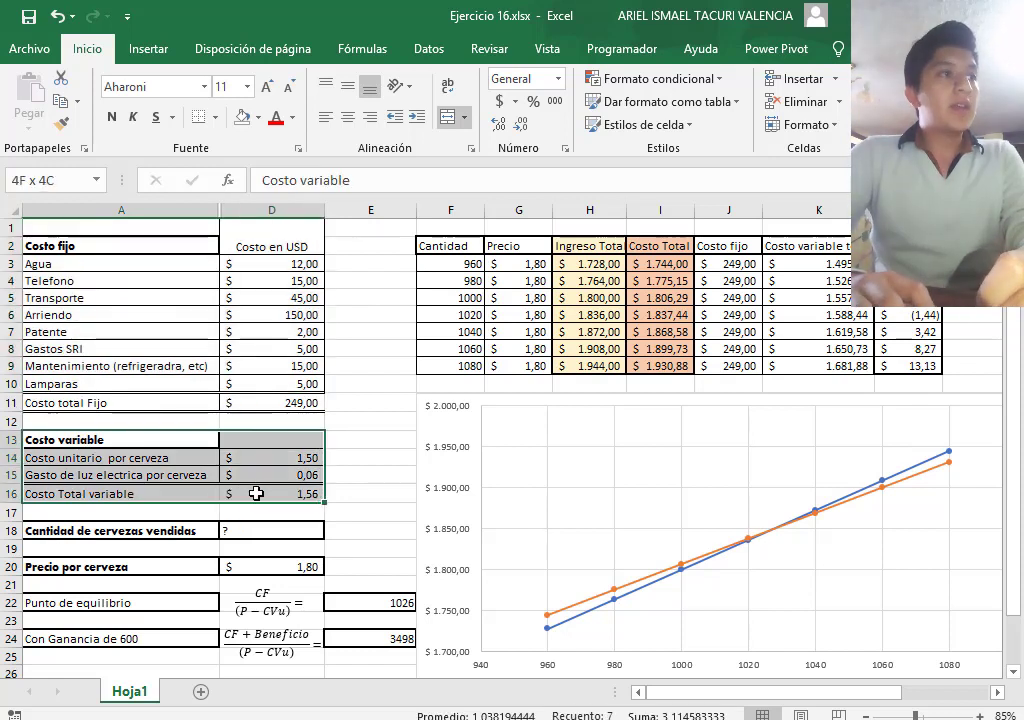
click(365, 475)
click(347, 508)
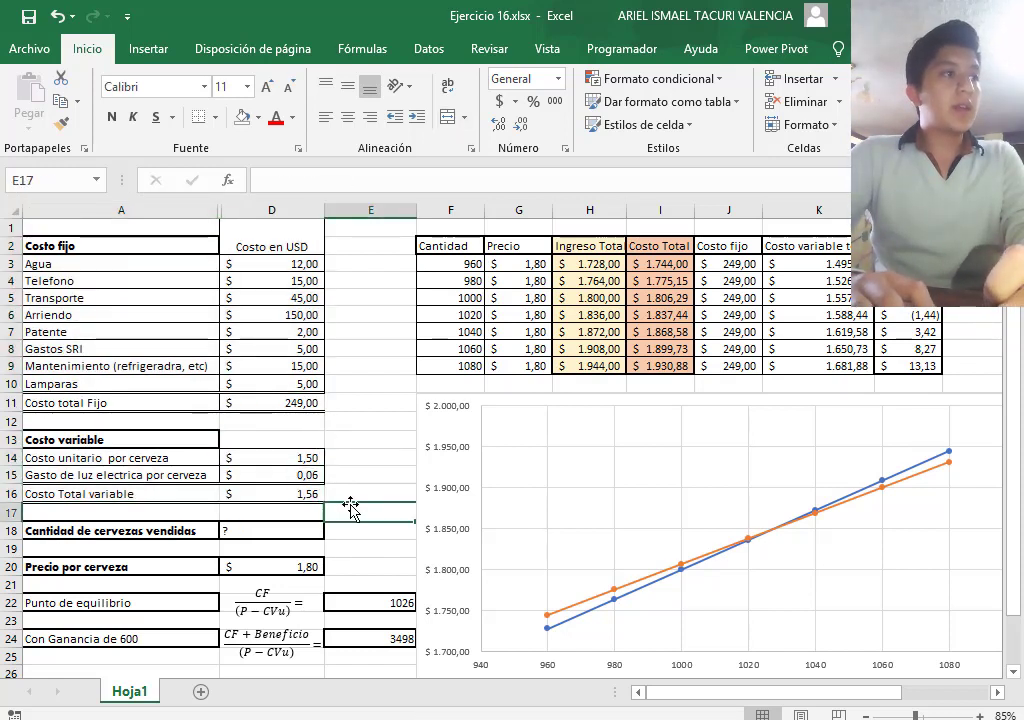
click(288, 530)
click(121, 578)
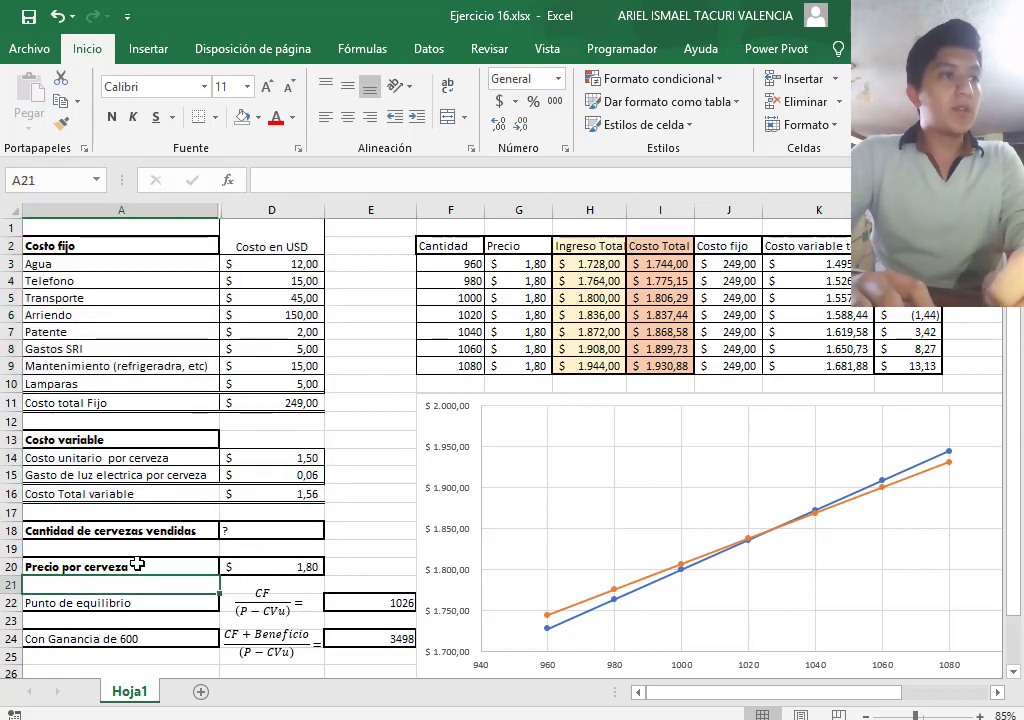
click(137, 564)
click(133, 600)
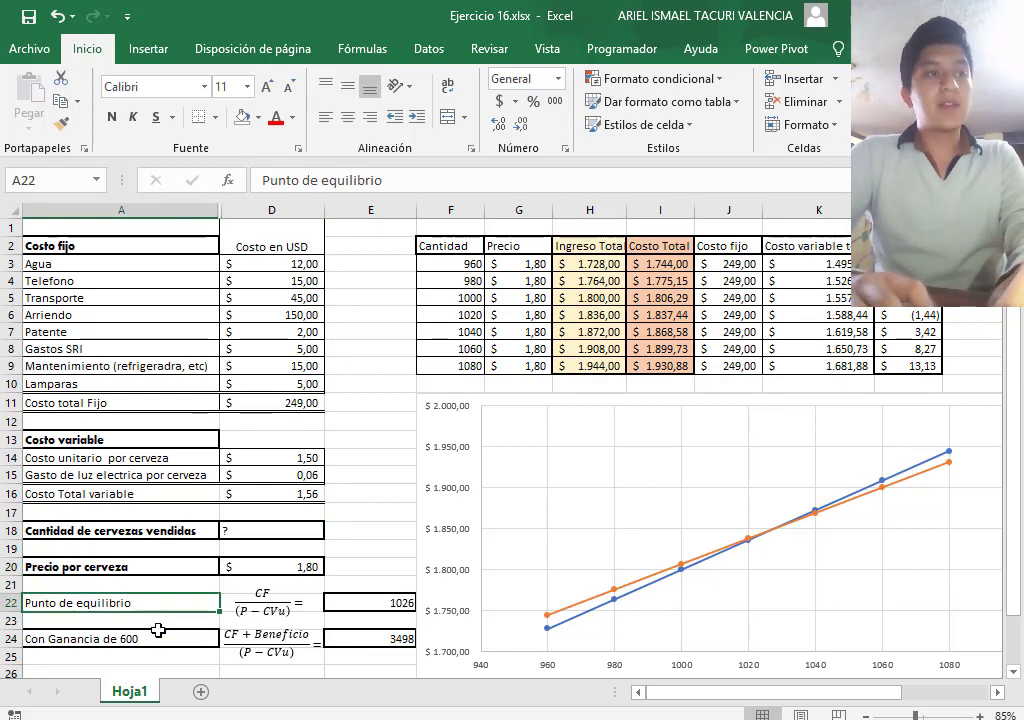
click(140, 640)
click(390, 506)
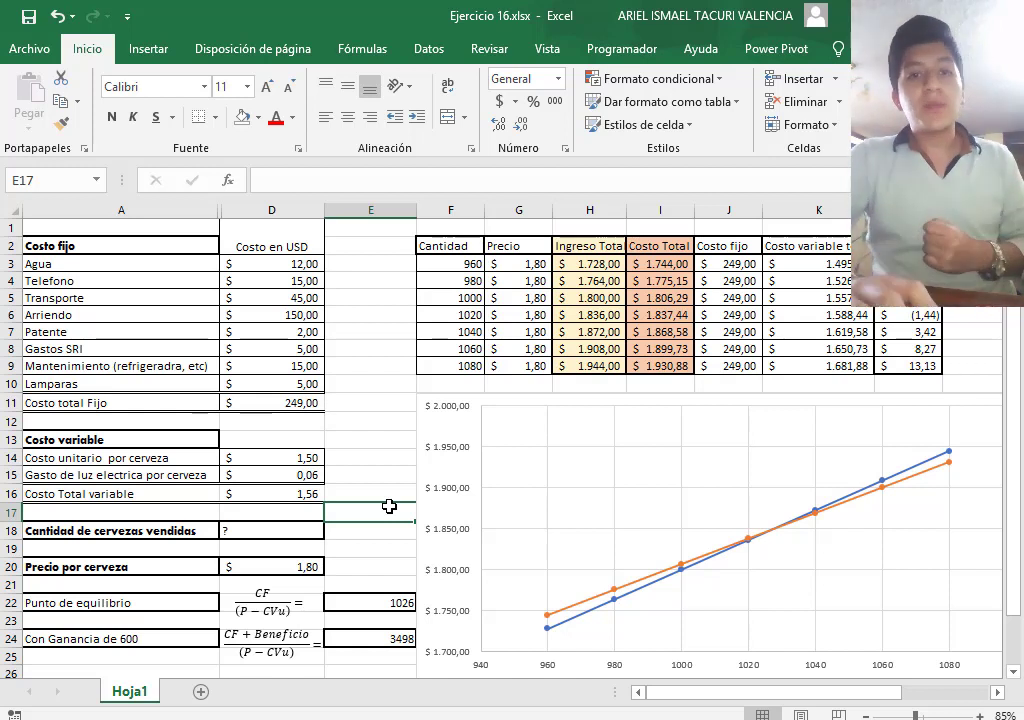
click(388, 422)
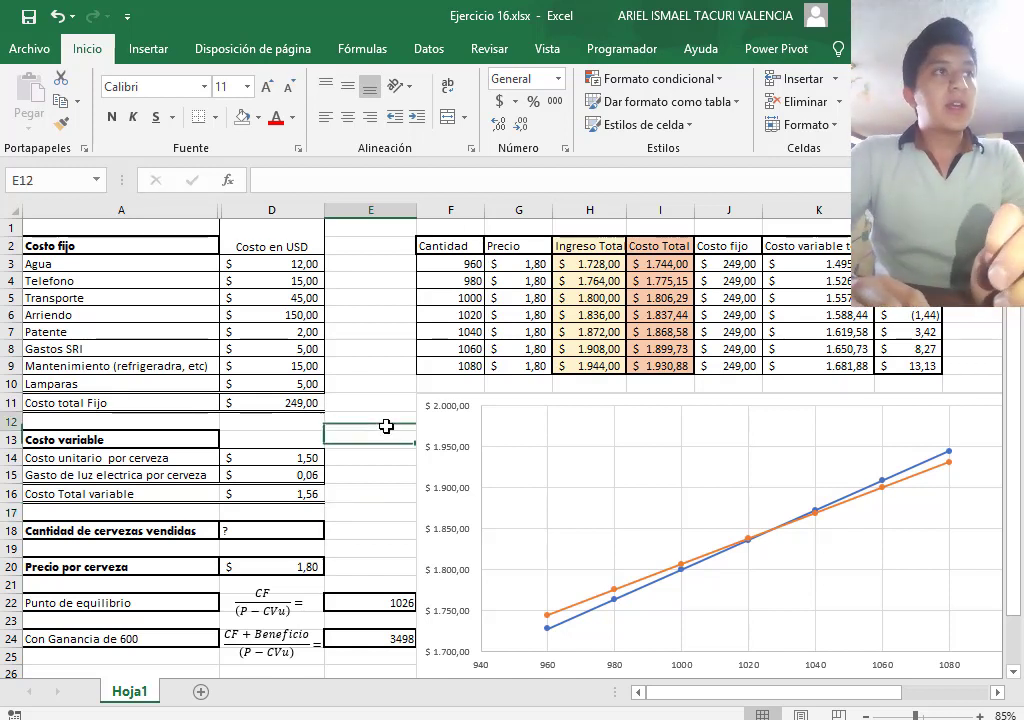
click(377, 370)
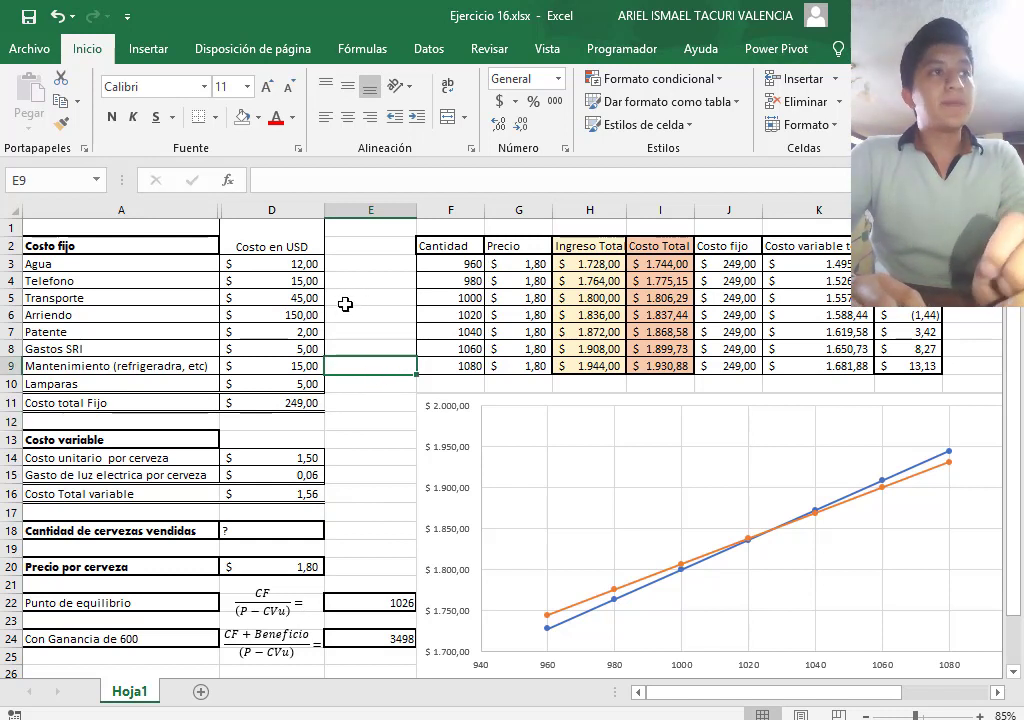
click(310, 281)
click(310, 264)
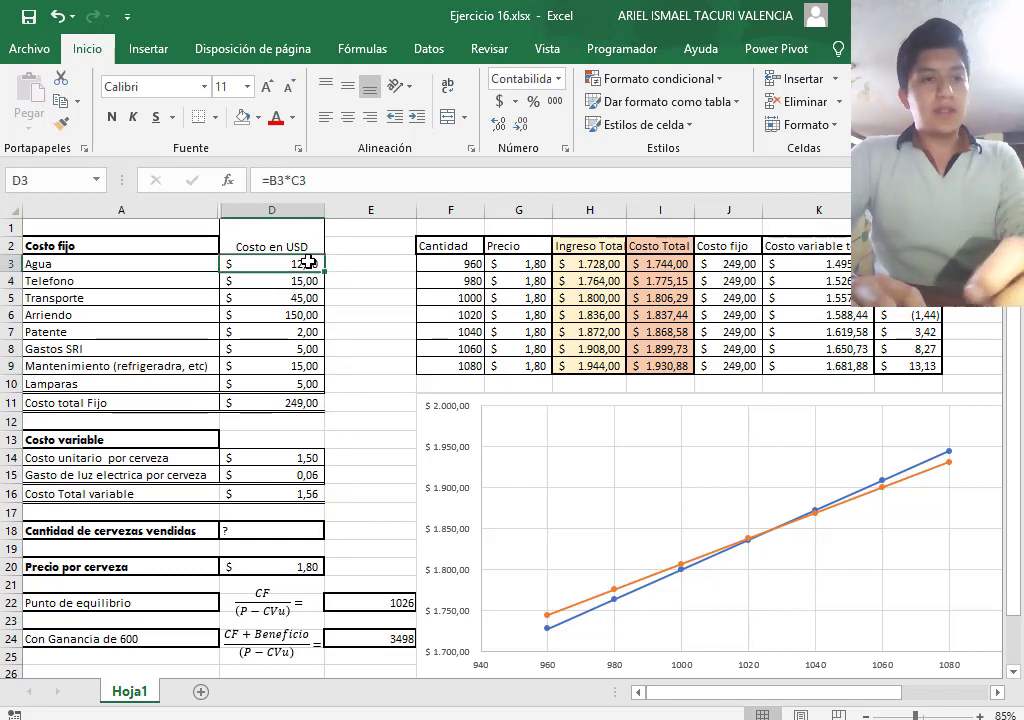
click(356, 353)
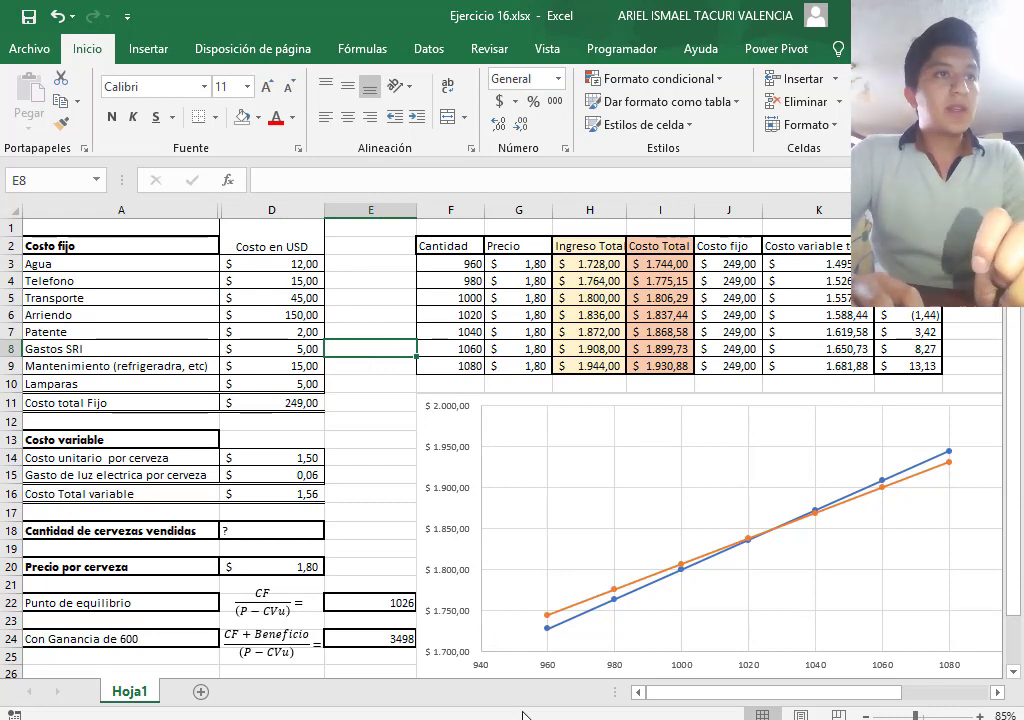
click(355, 438)
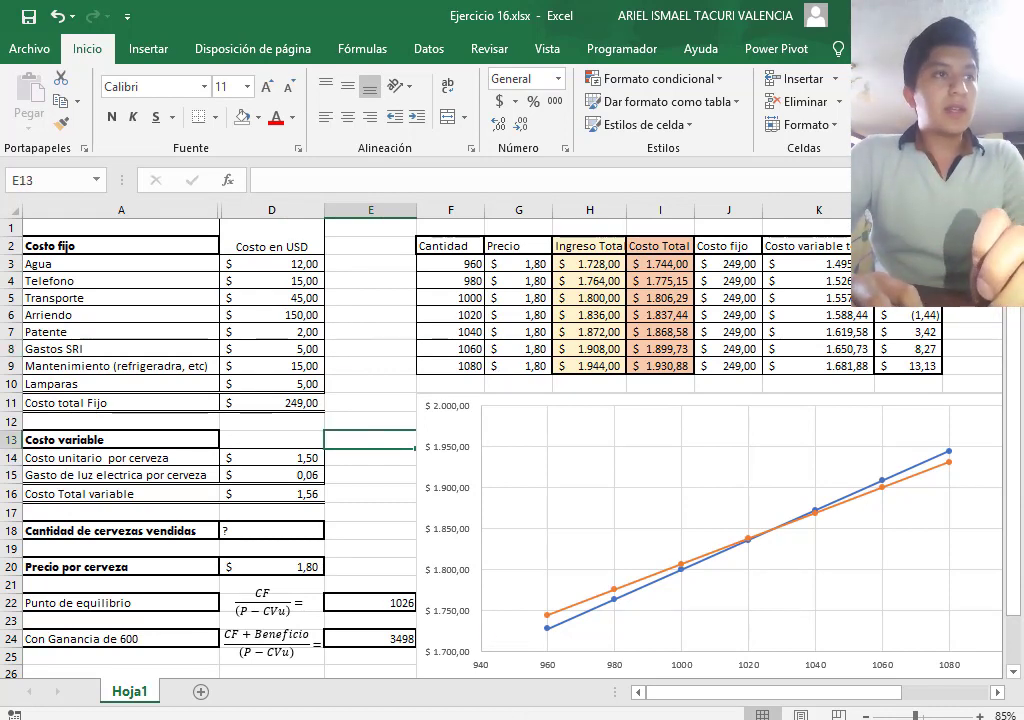
Switch to the Libro1 workbook and go to the first item of the Costo fijo list.
click(590, 658)
click(381, 305)
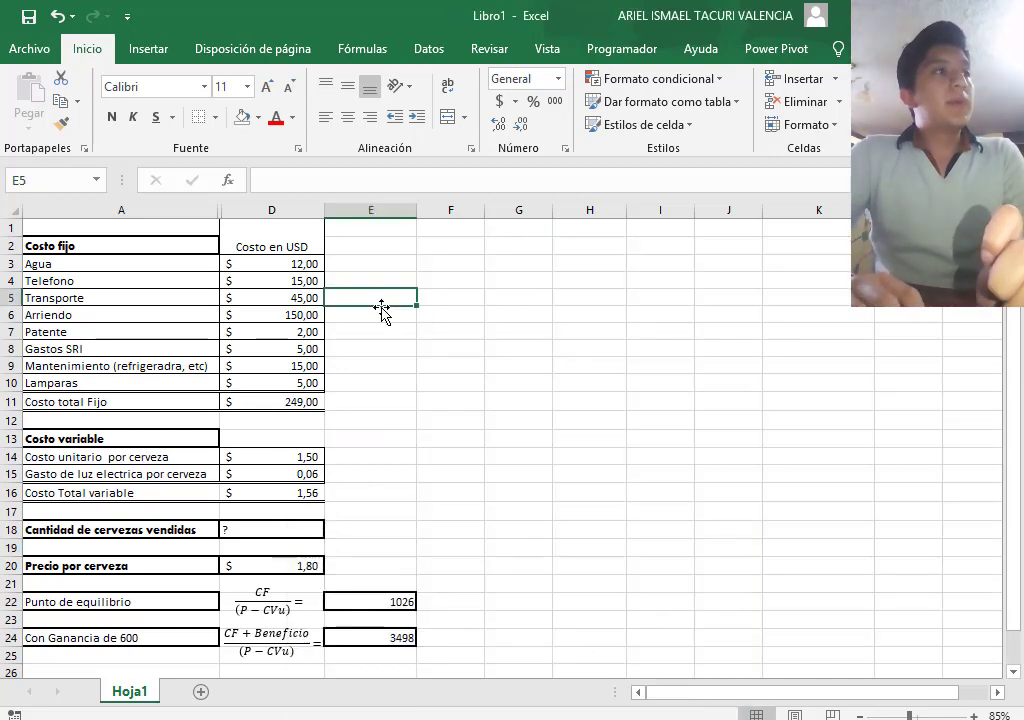
click(138, 247)
click(97, 268)
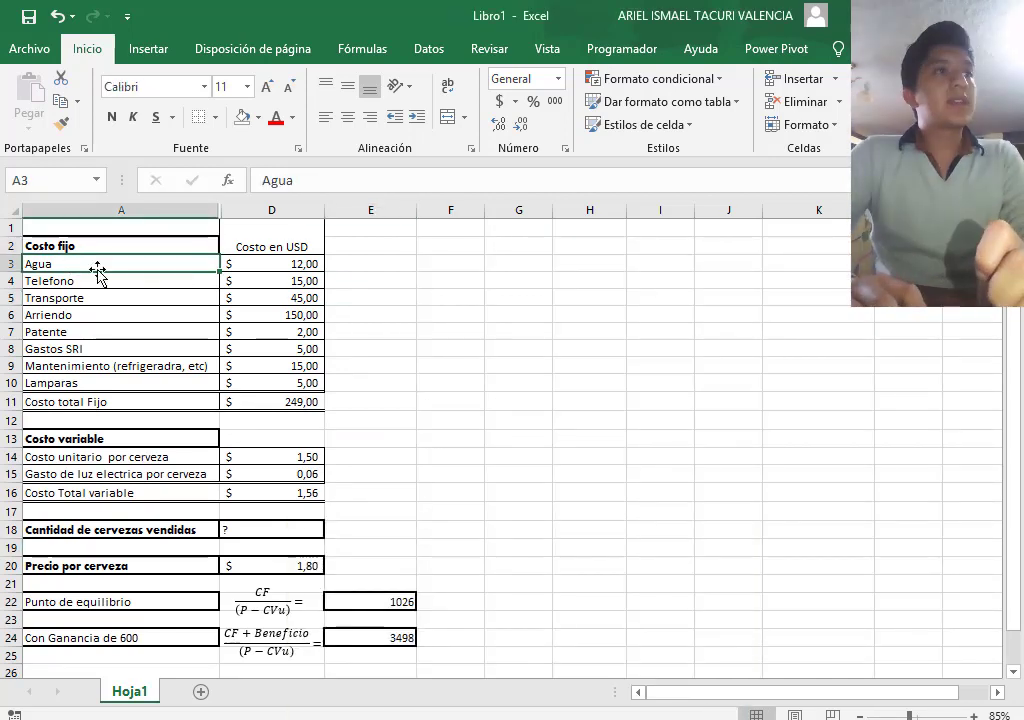
Examine the cost in USD of the fixed-cost items and the formula that sums them in Costo total Fijo.
click(273, 262)
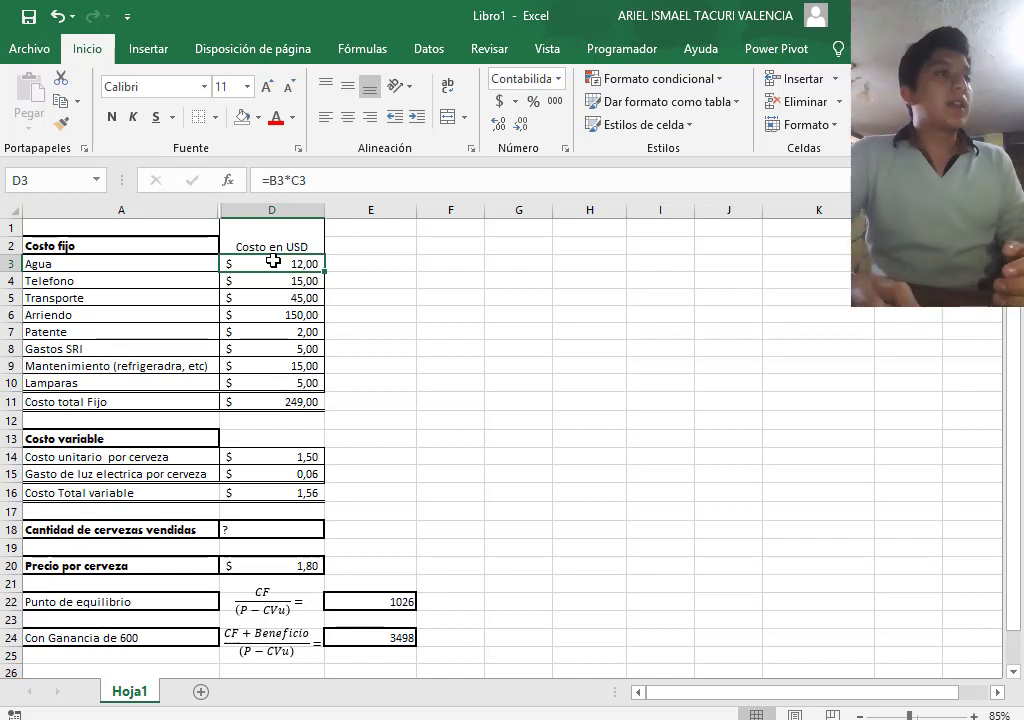
click(277, 314)
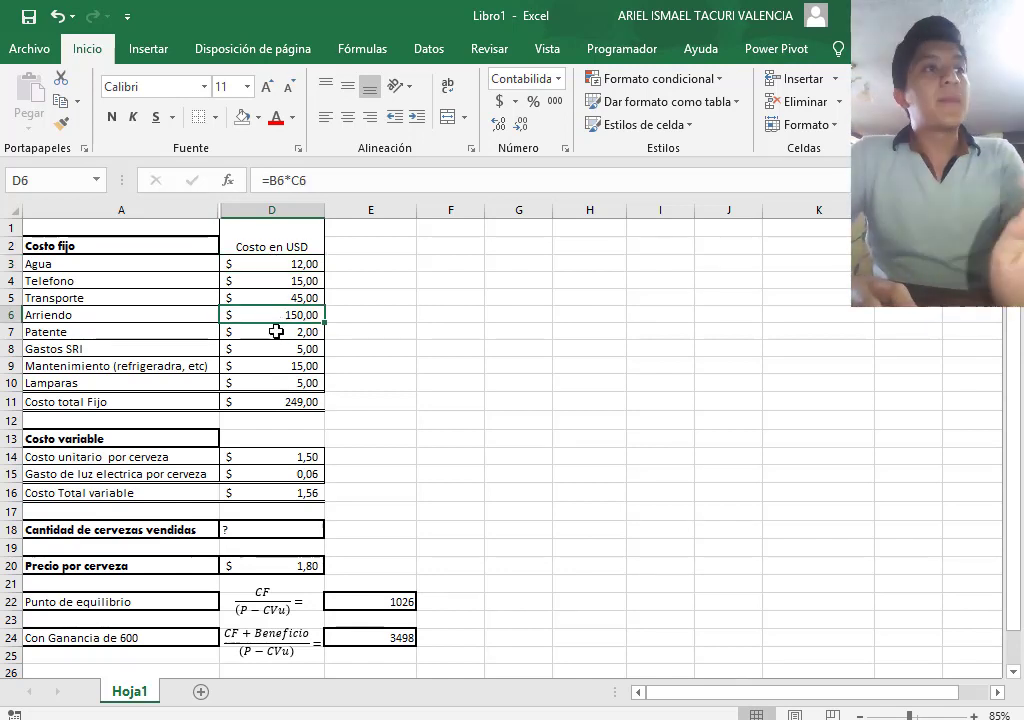
click(276, 331)
click(285, 352)
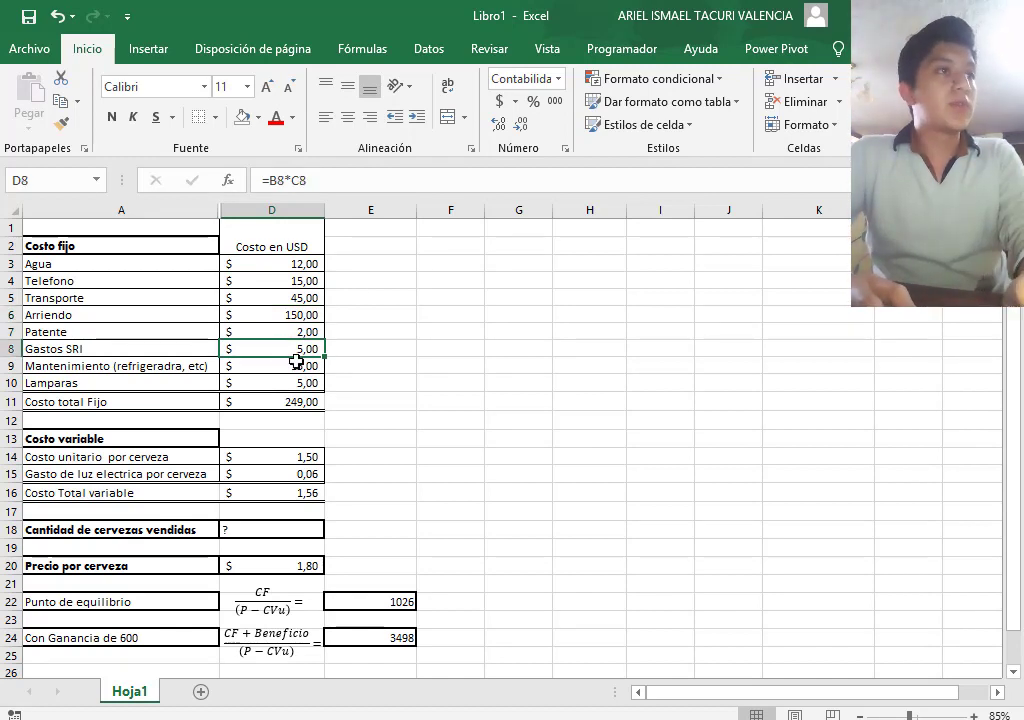
drag(279, 362, 279, 337)
click(279, 362)
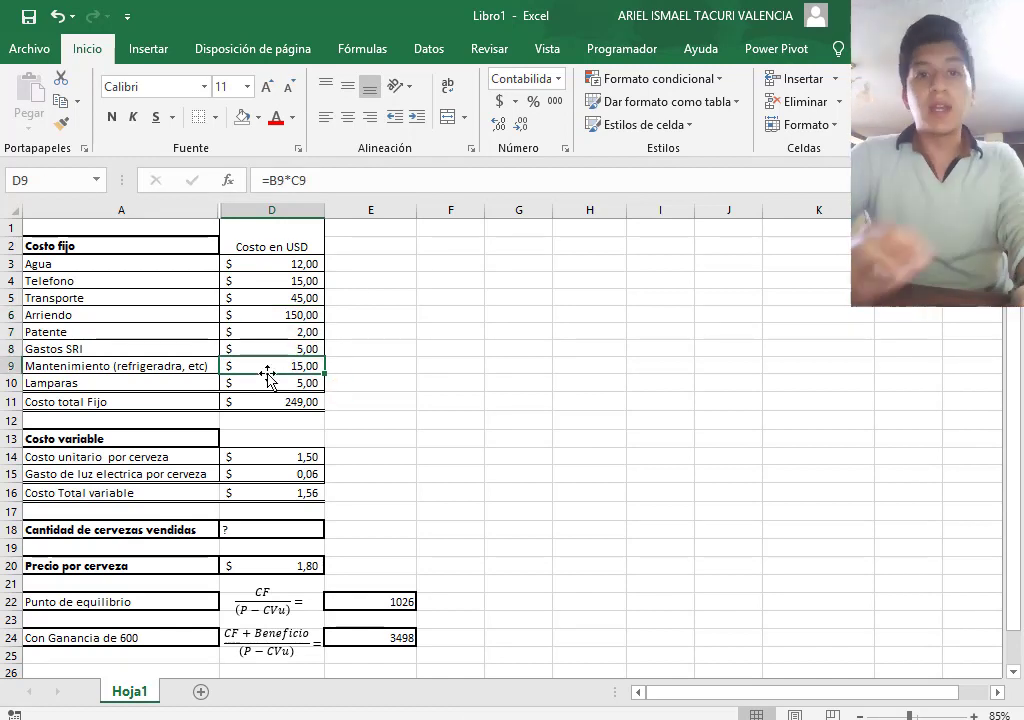
click(265, 378)
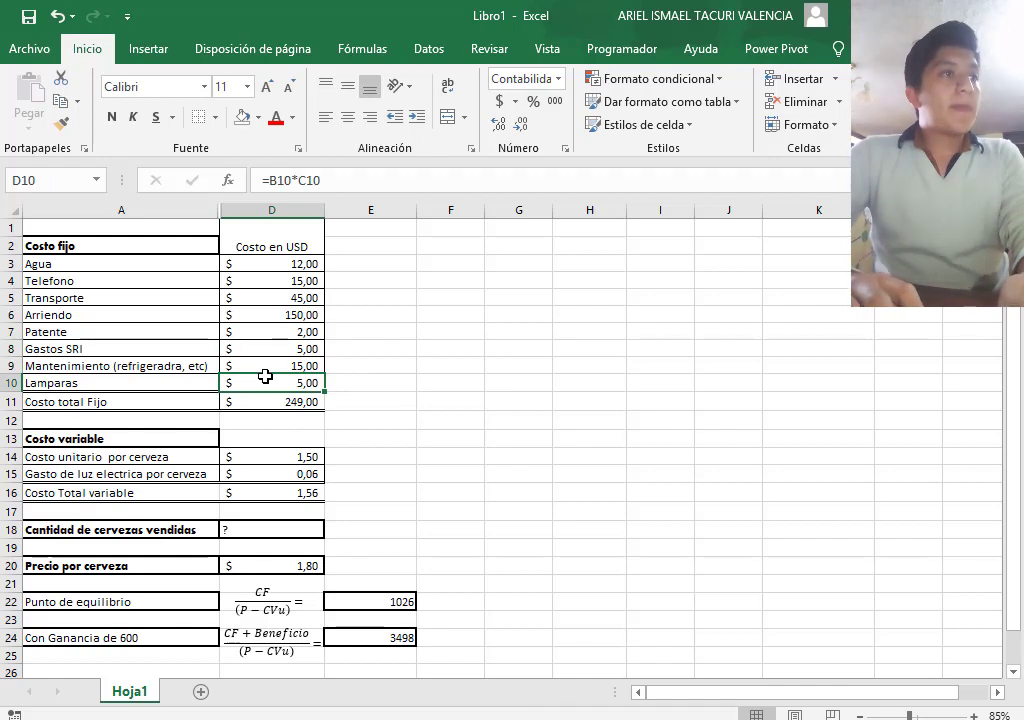
click(311, 405)
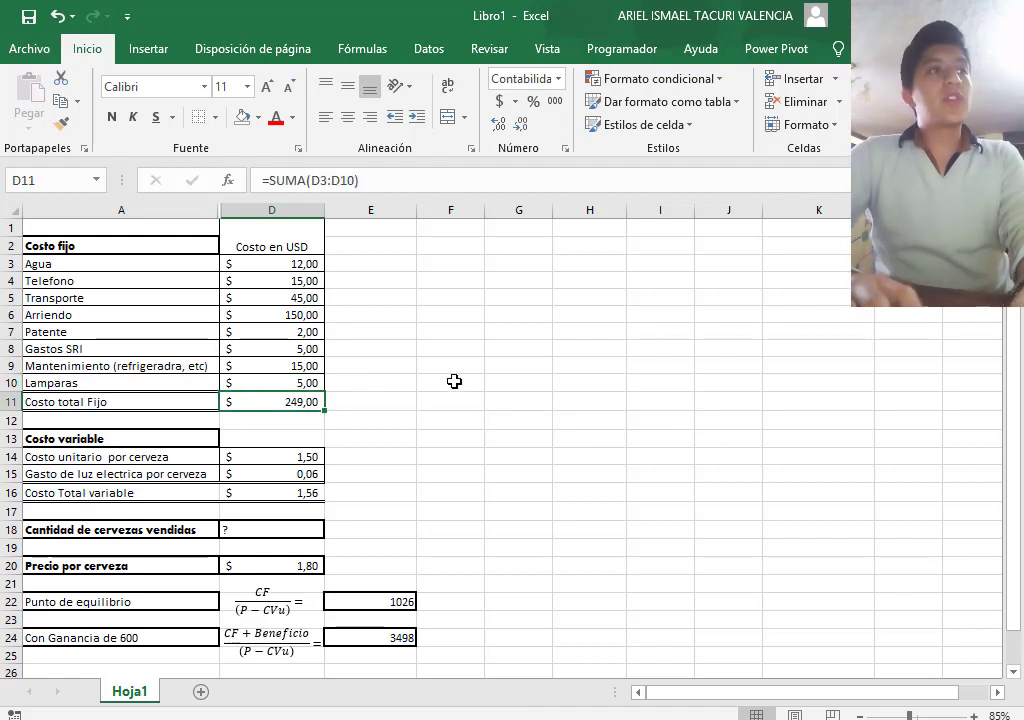
click(445, 401)
click(316, 402)
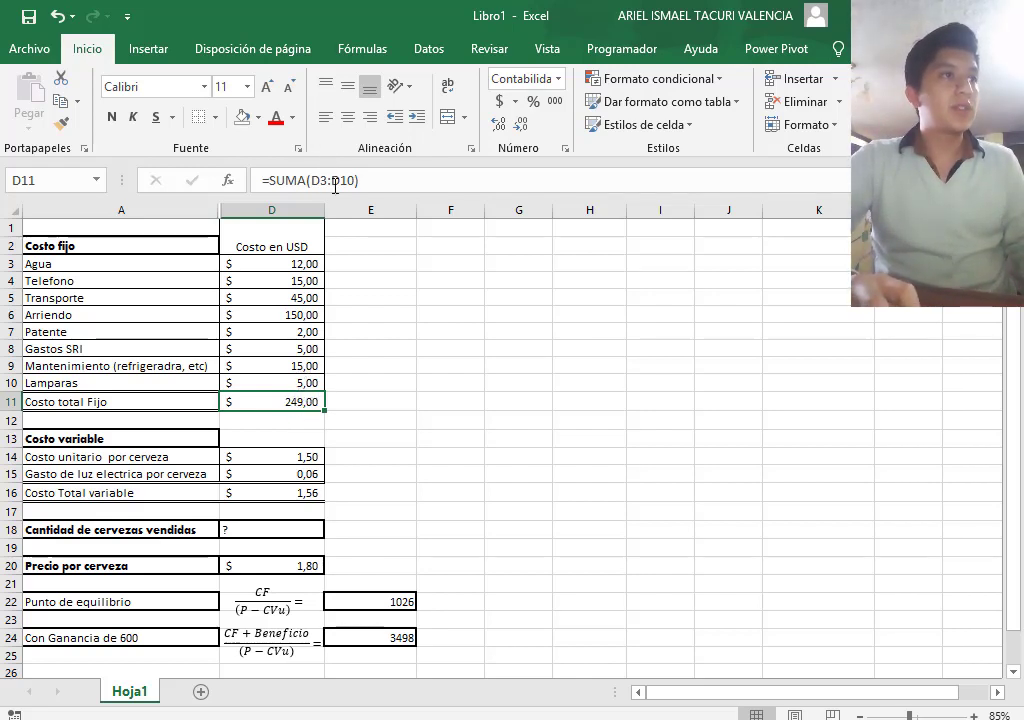
drag(270, 264, 260, 388)
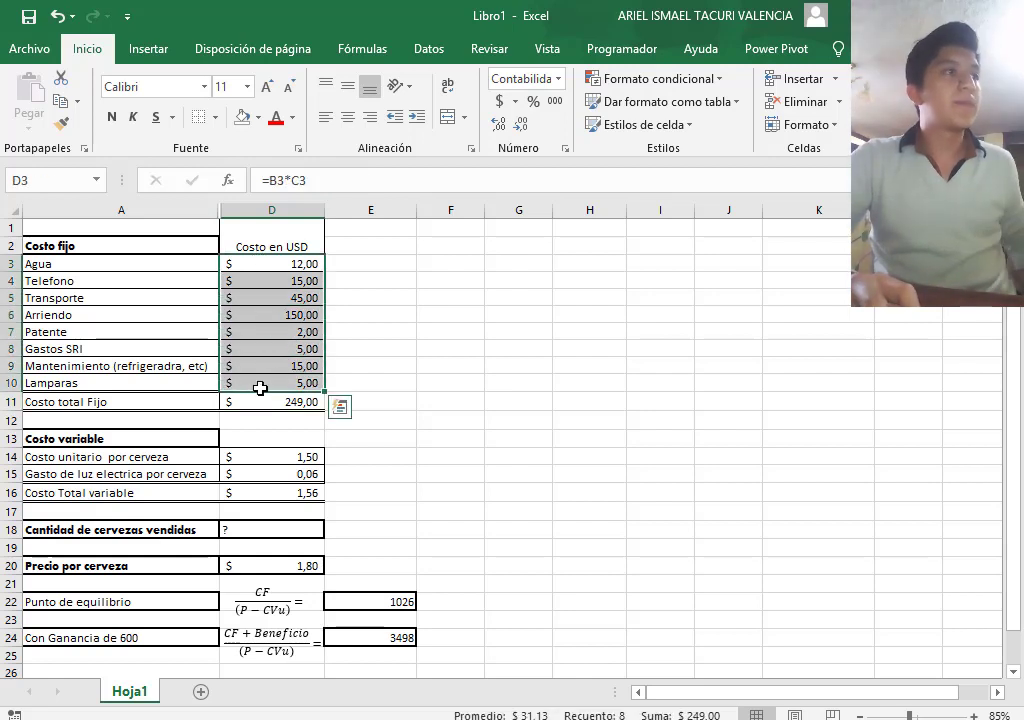
click(267, 401)
click(376, 359)
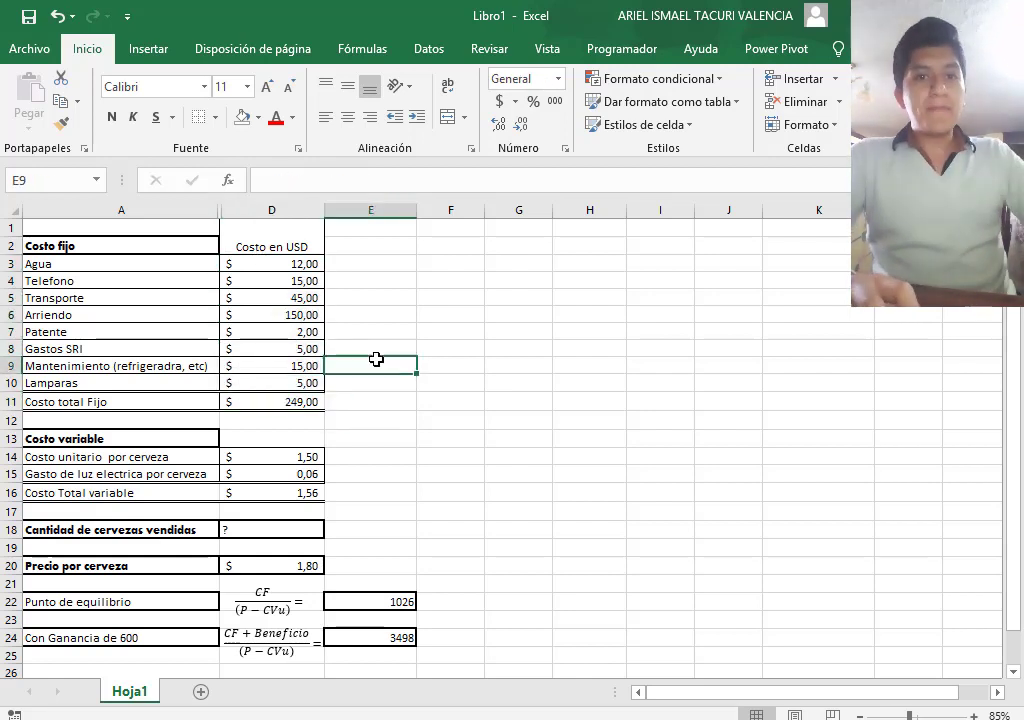
Unhide the Cantidad column C and the unit price column B.
right_click(222, 216)
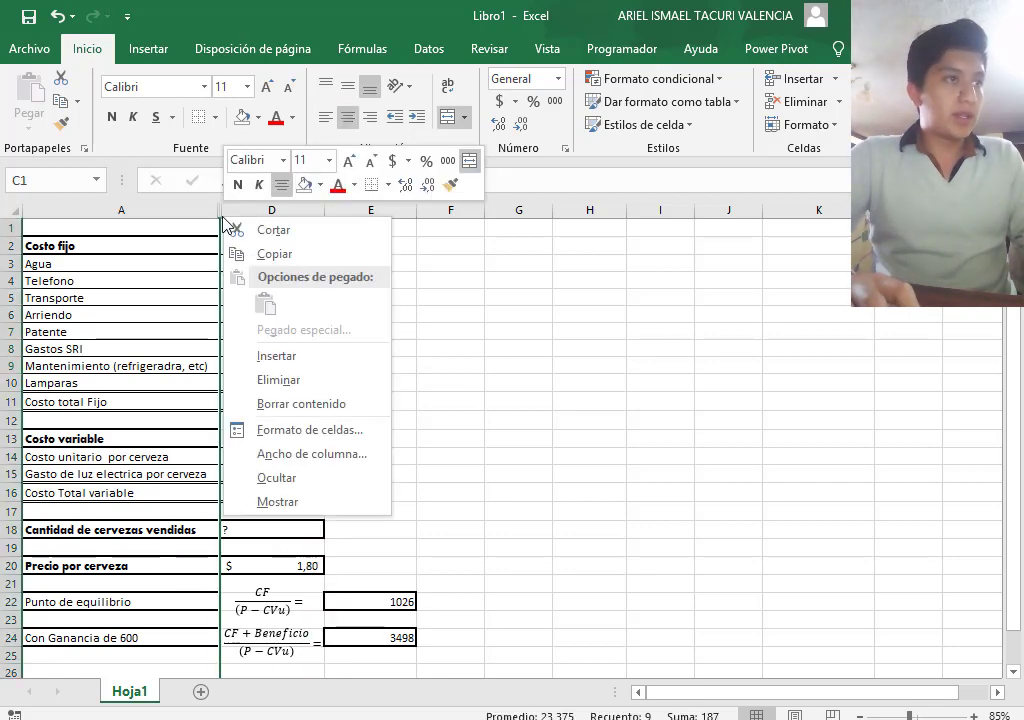
click(317, 509)
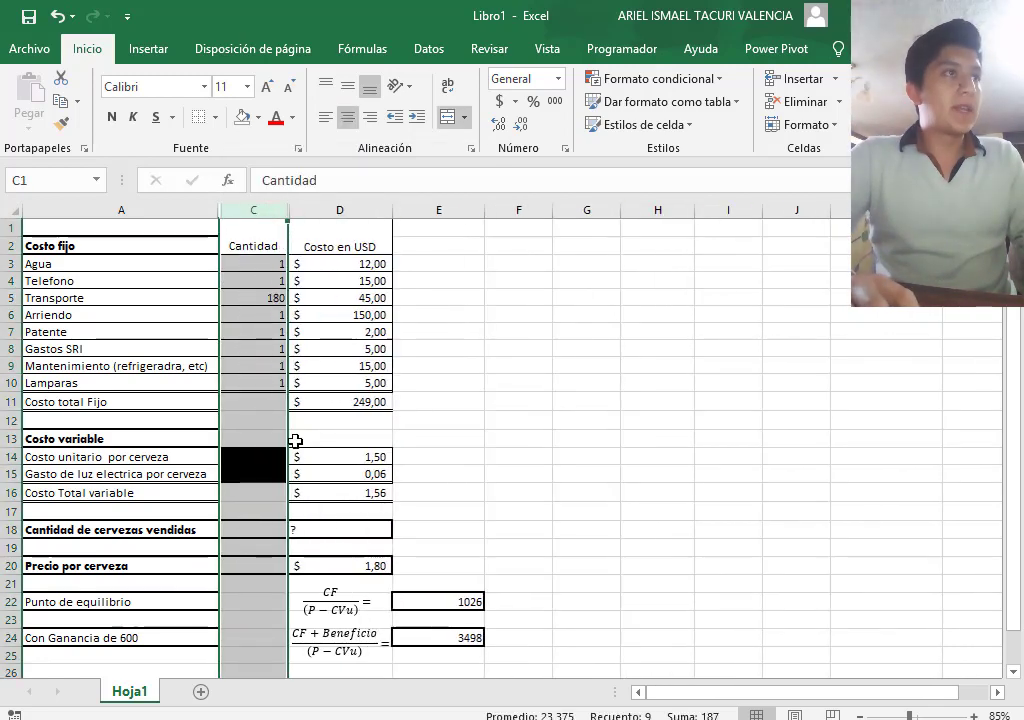
right_click(224, 218)
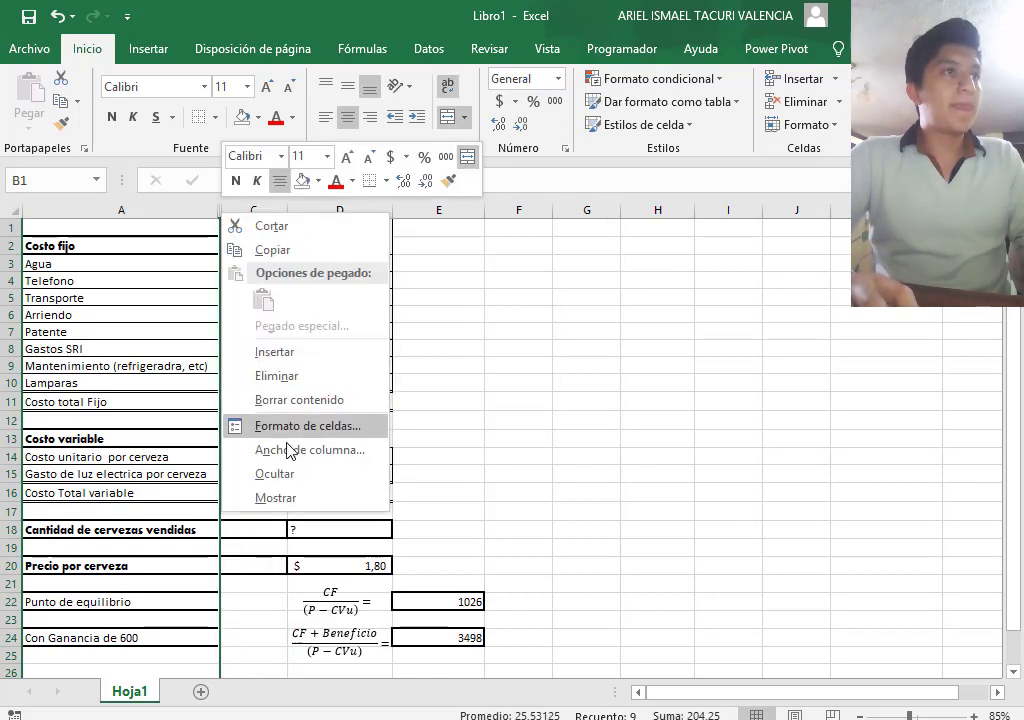
click(285, 499)
click(478, 356)
click(478, 356)
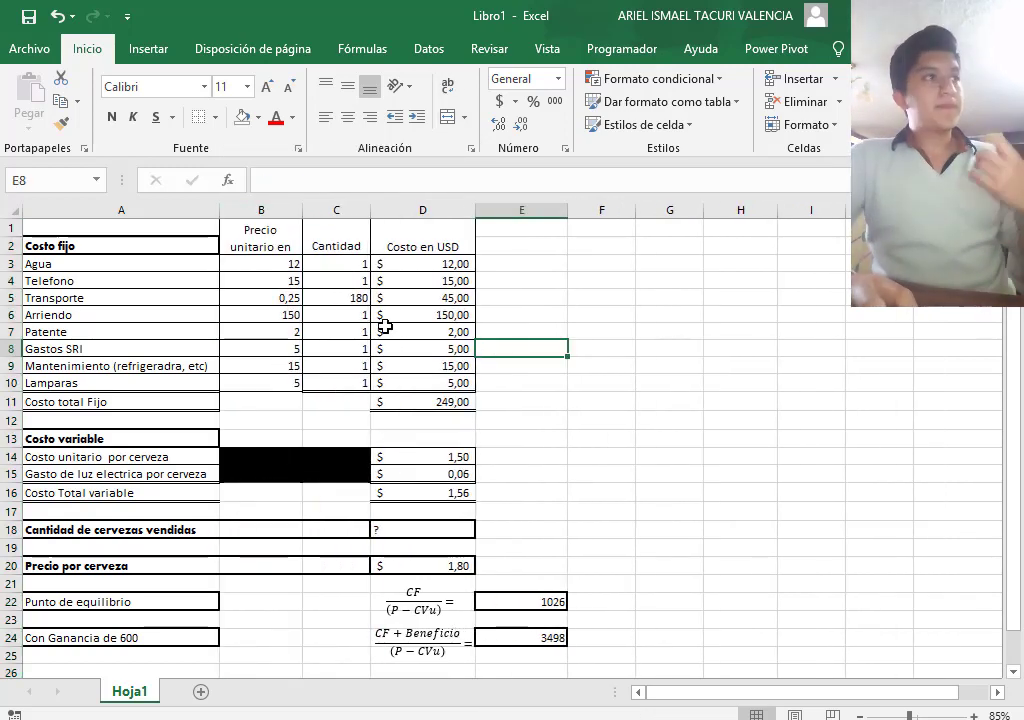
Review the unit price, quantity and cost of the fixed-cost items row by row, from Agua through Transporte to Arriendo.
click(384, 325)
click(336, 298)
click(286, 264)
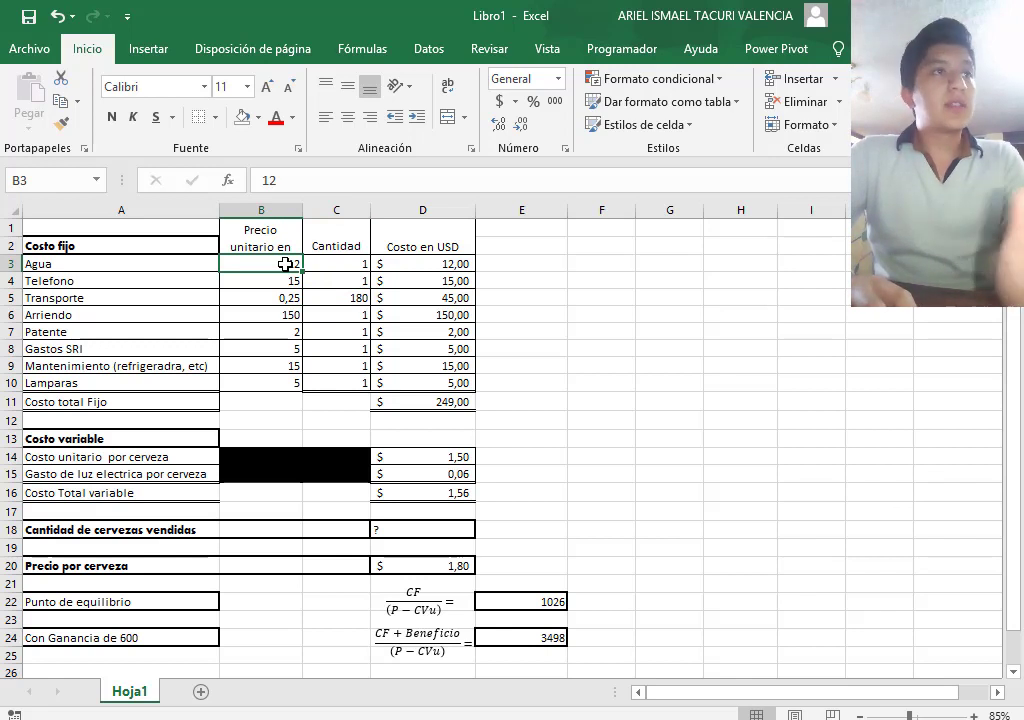
click(320, 264)
click(414, 263)
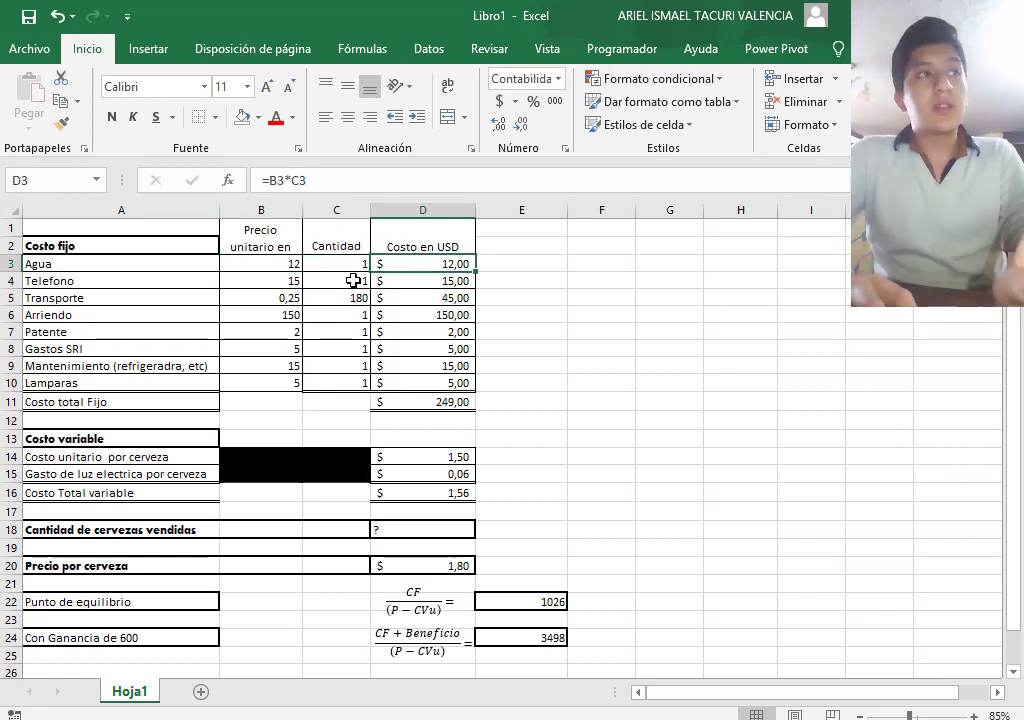
click(353, 281)
click(292, 285)
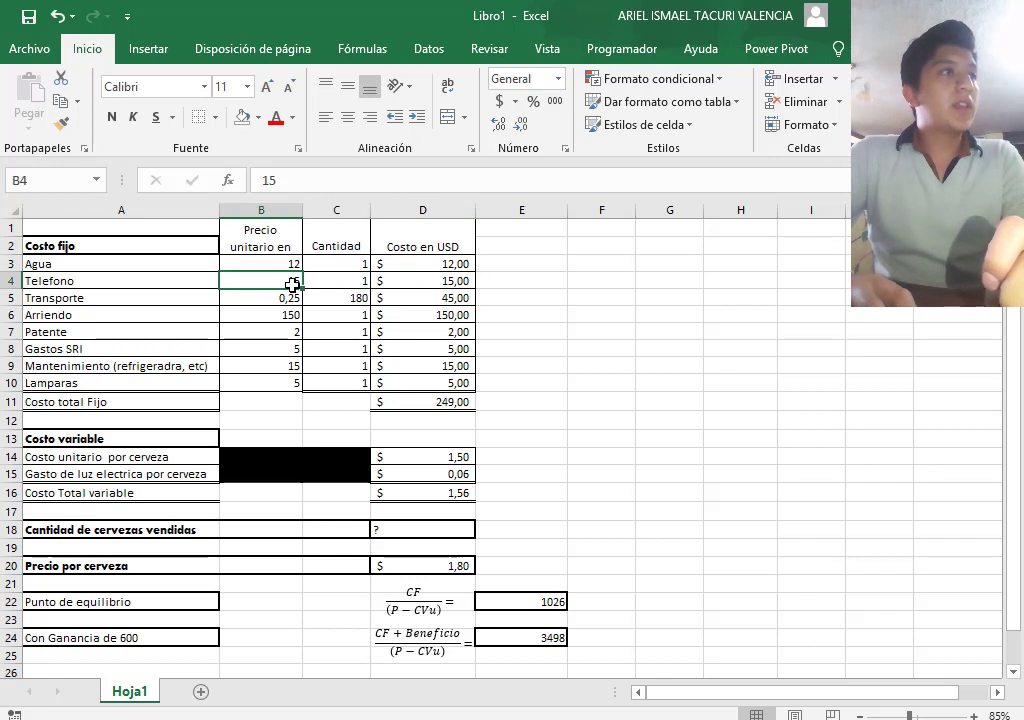
click(389, 297)
click(290, 297)
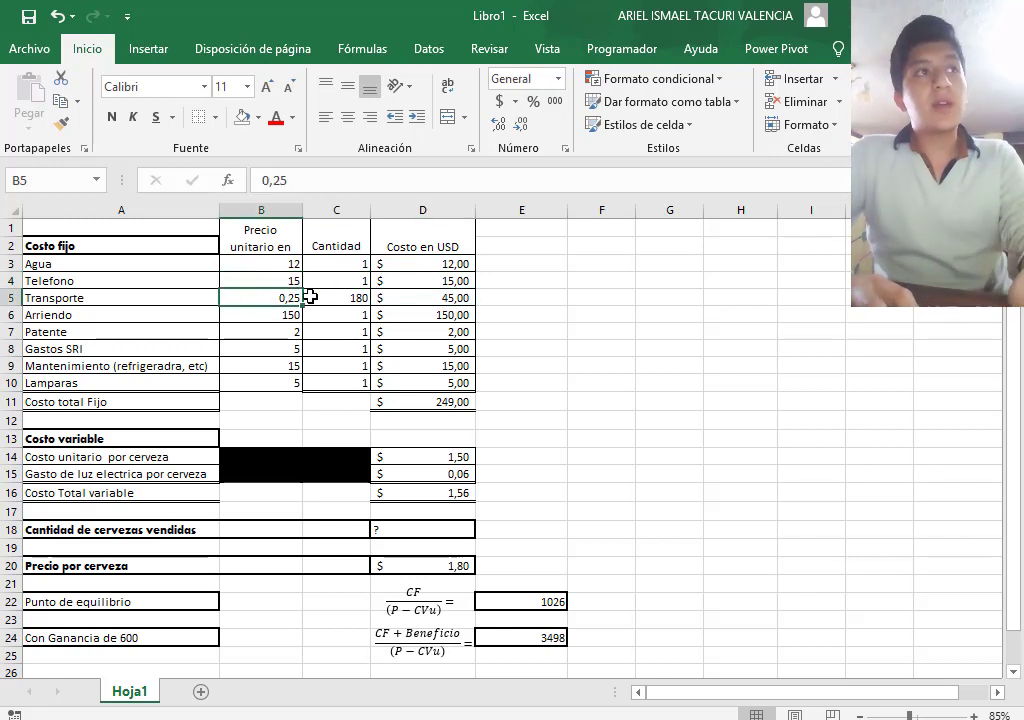
click(351, 294)
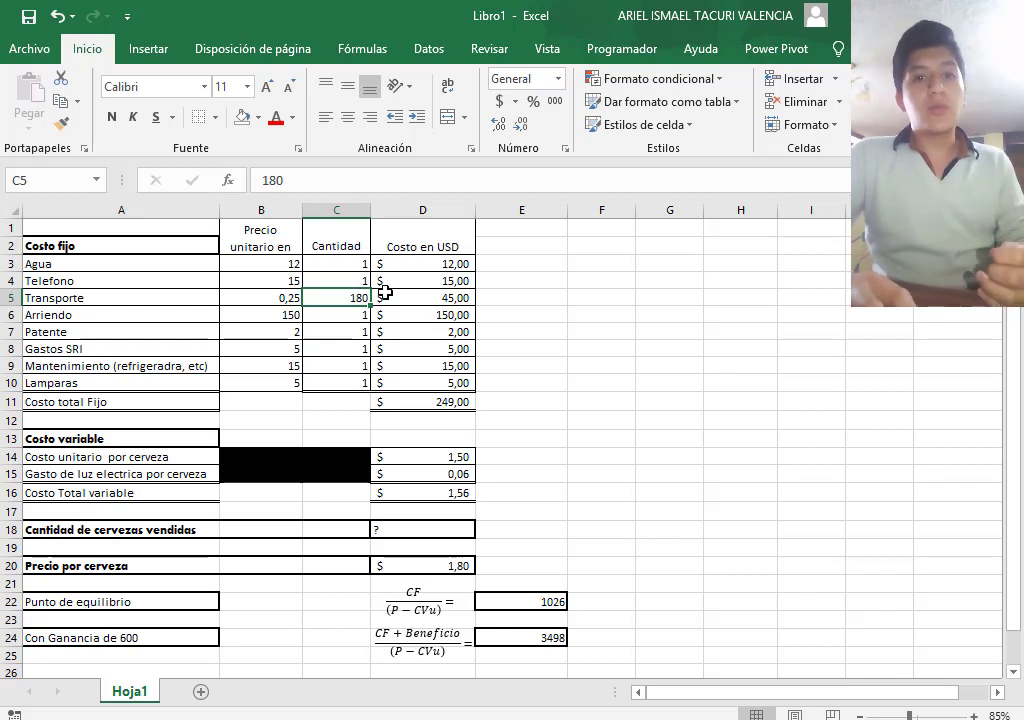
click(386, 284)
click(292, 298)
click(290, 313)
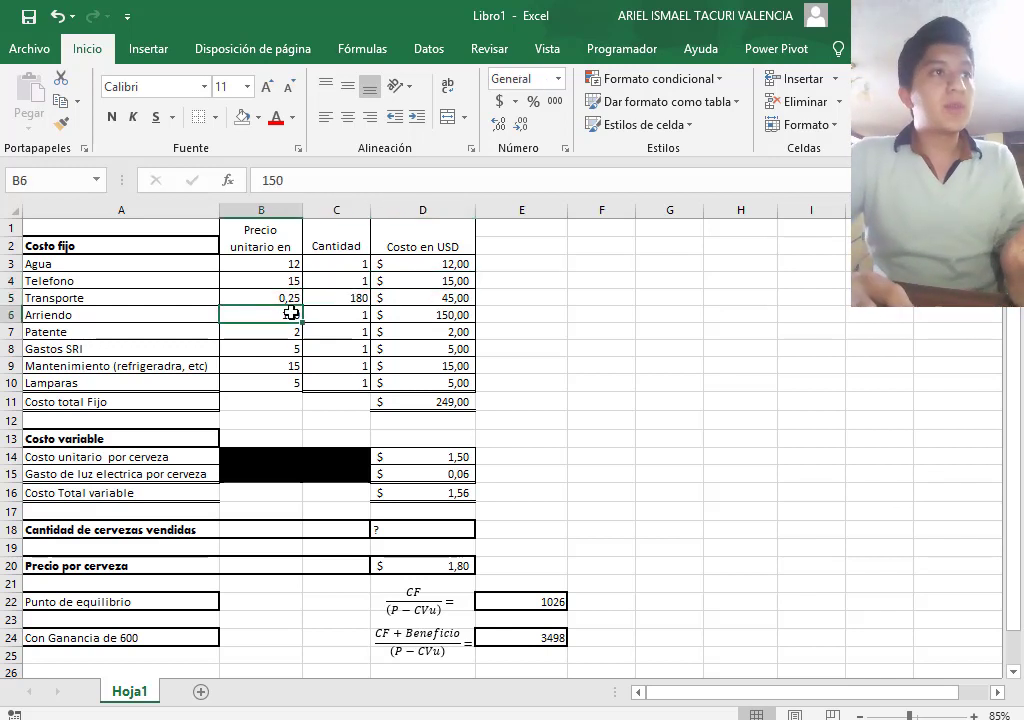
click(374, 317)
Examine the Costo en USD formulas for the fixed costs and compare them with the Cantidad and unit price columns.
click(441, 265)
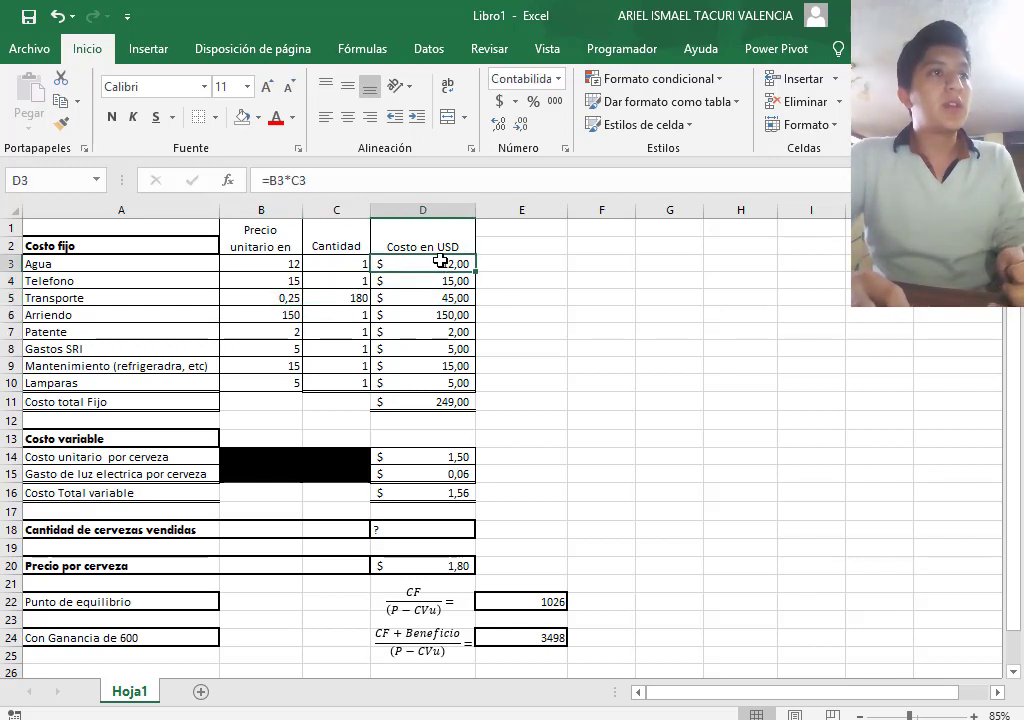
drag(441, 265, 430, 384)
click(404, 369)
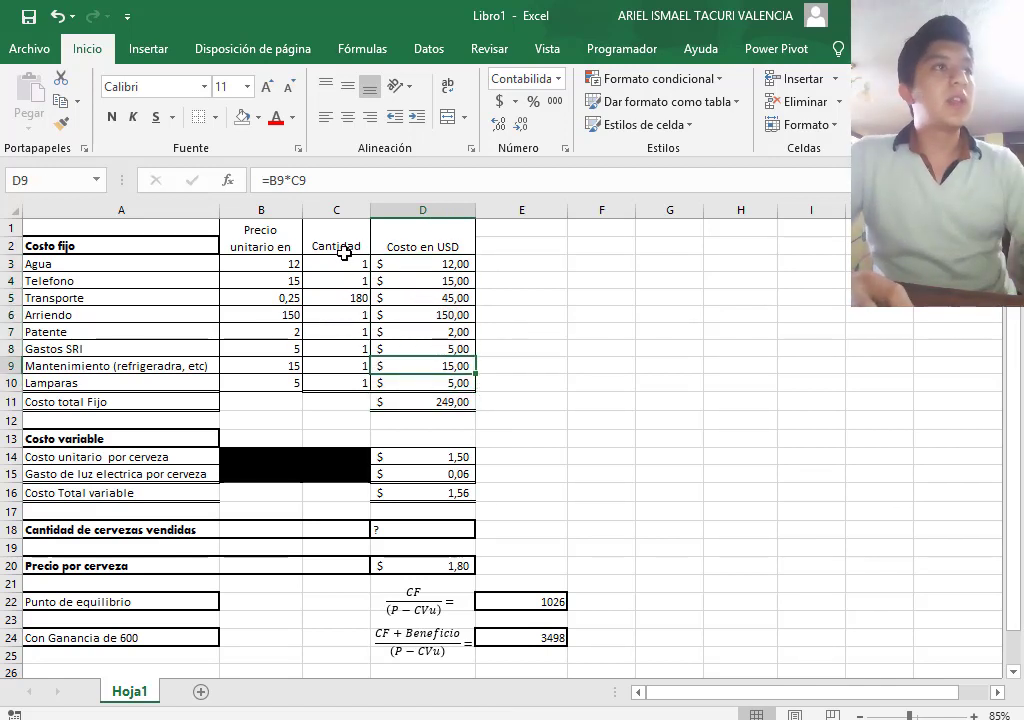
drag(343, 253, 354, 350)
drag(254, 283, 280, 349)
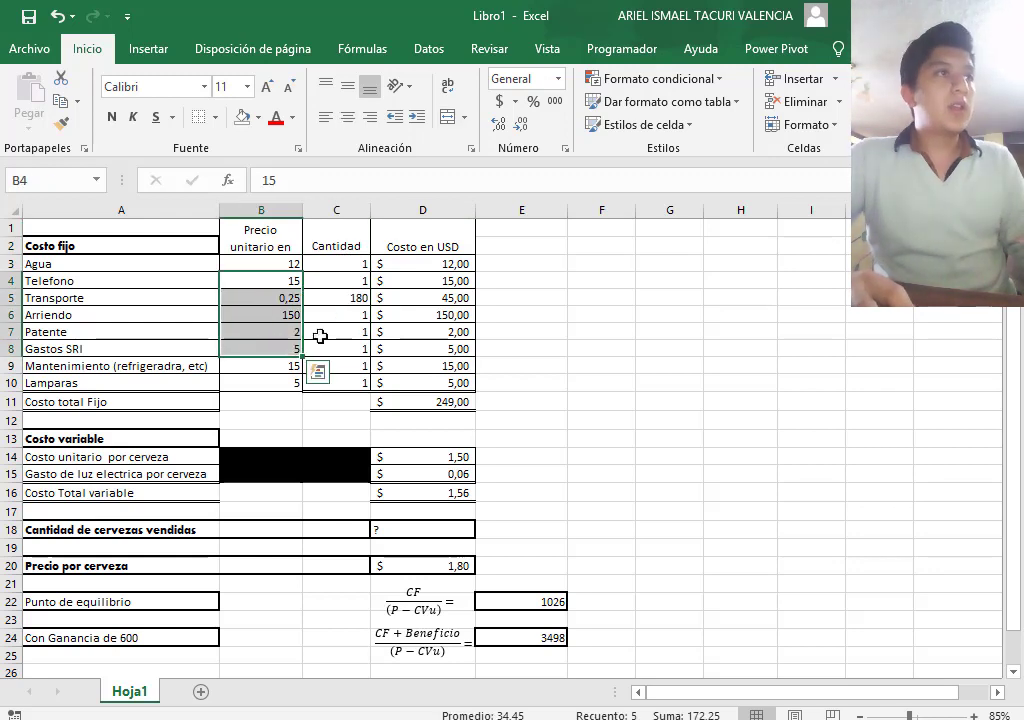
click(420, 315)
click(280, 298)
click(280, 349)
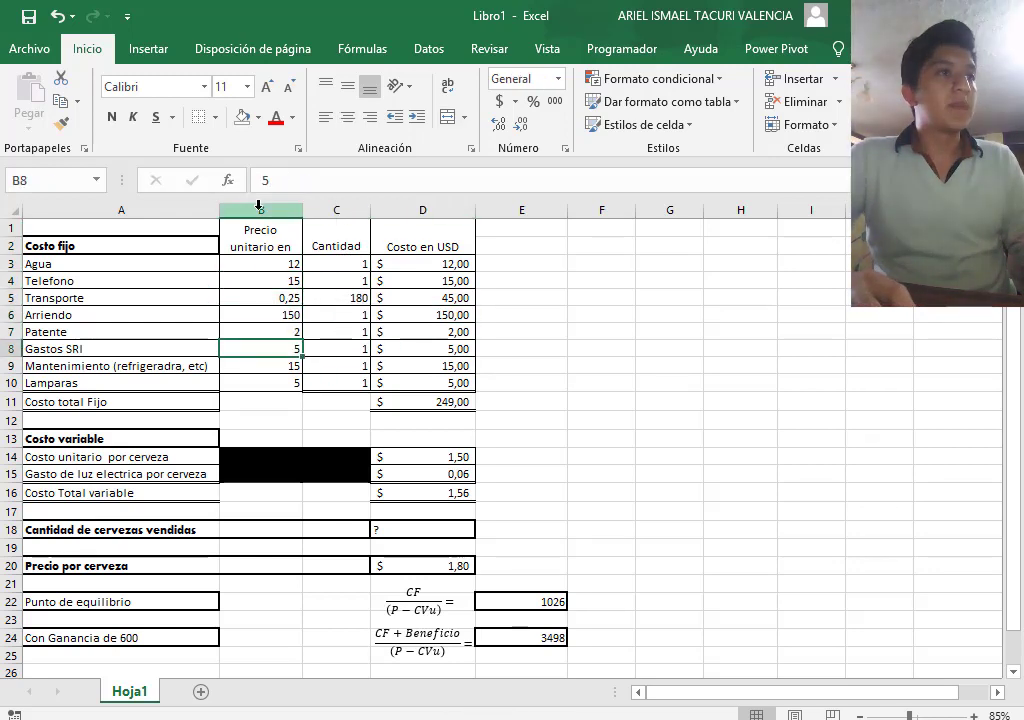
Hide the unit price column B and the Cantidad column C.
right_click(259, 206)
click(279, 470)
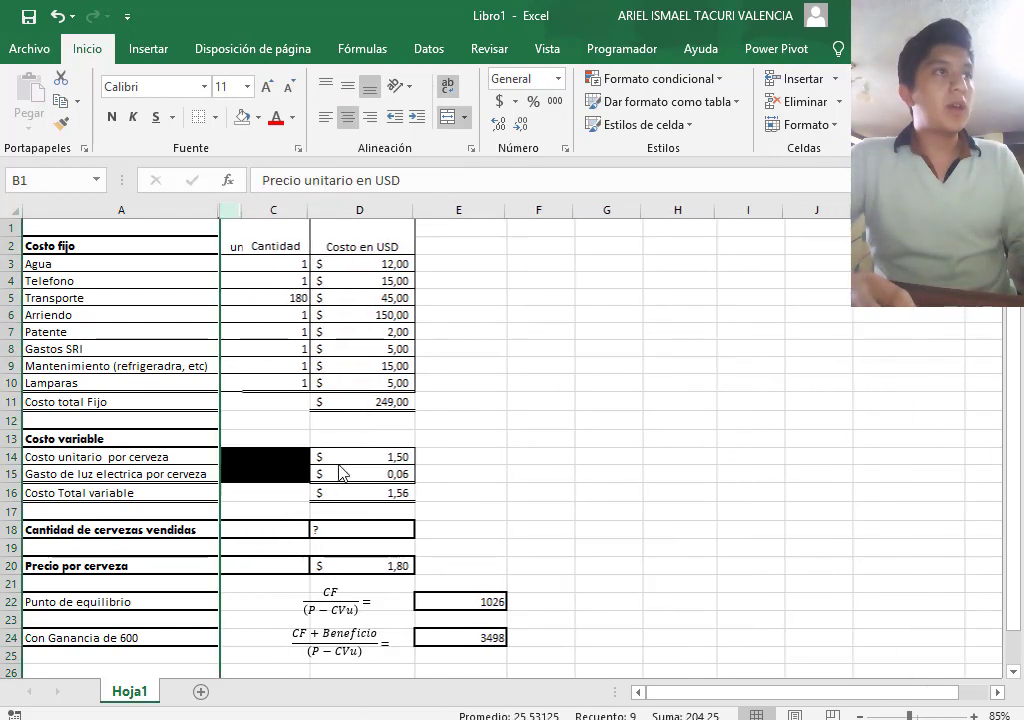
click(254, 210)
right_click(262, 214)
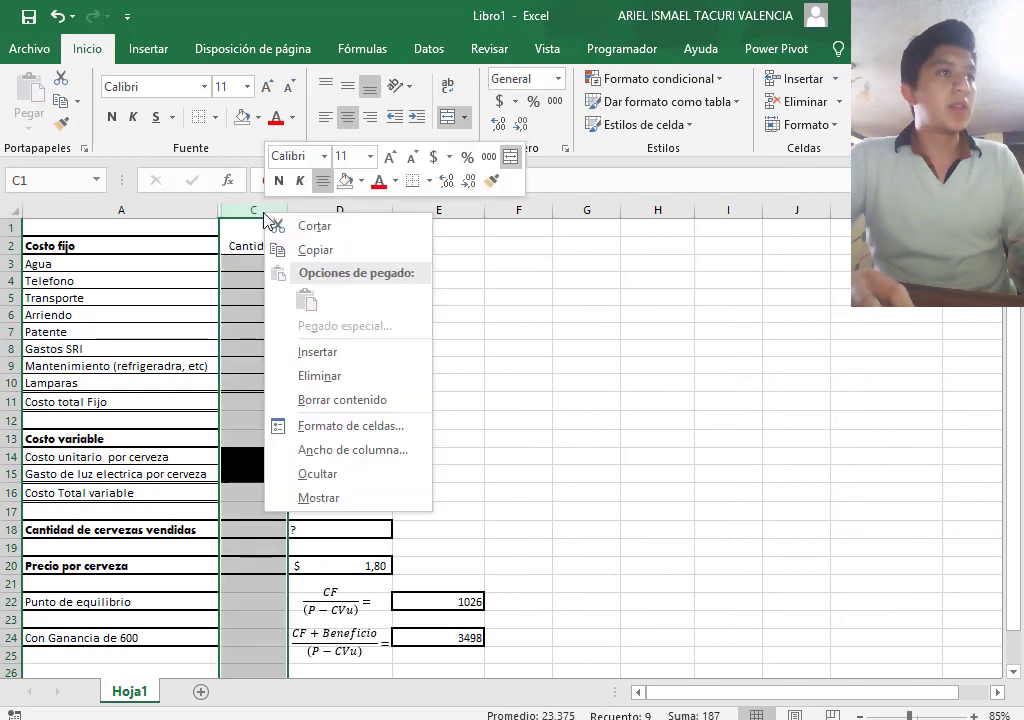
click(322, 476)
click(318, 350)
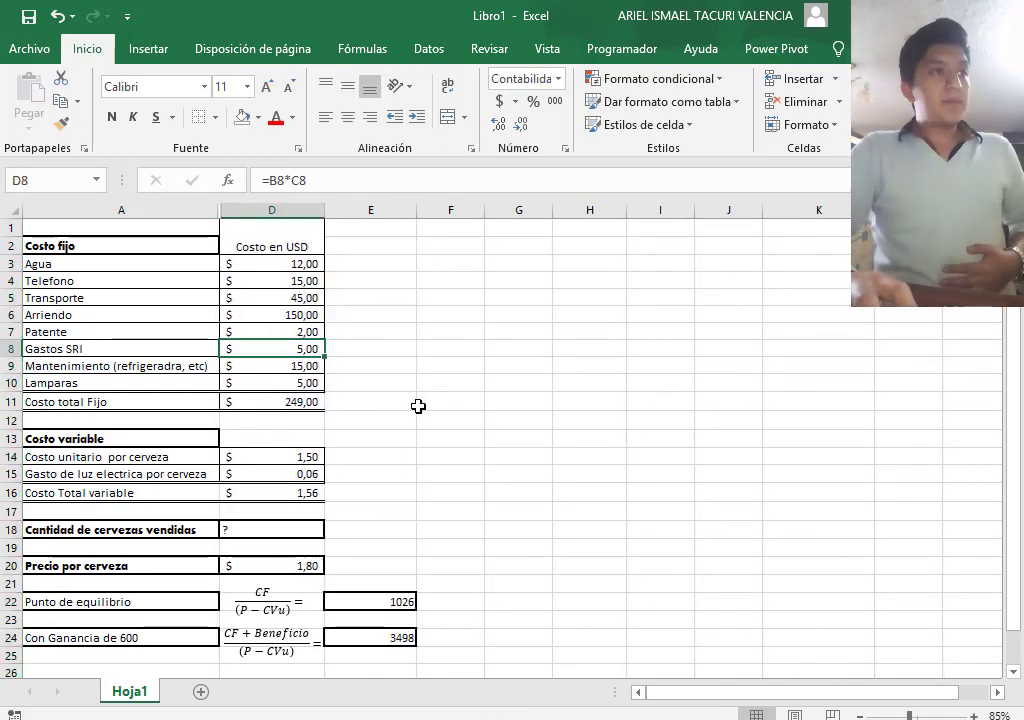
Examine the Costo variable block: unit cost per beer, electricity cost per beer and the formula in Costo Total variable.
click(318, 456)
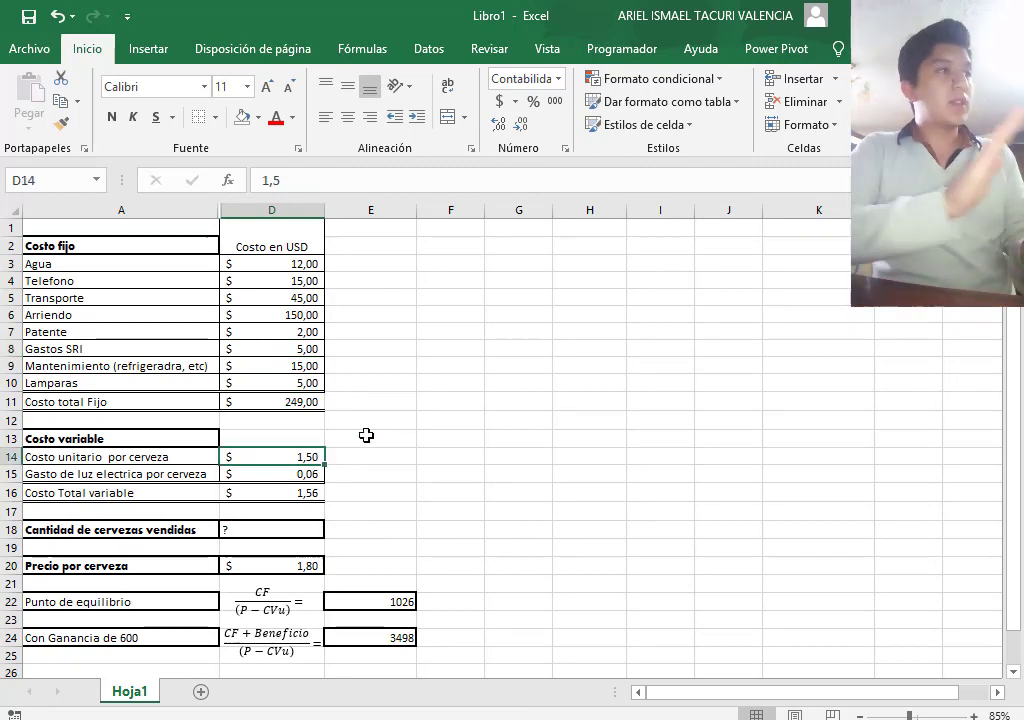
scroll(366, 435, down, 1)
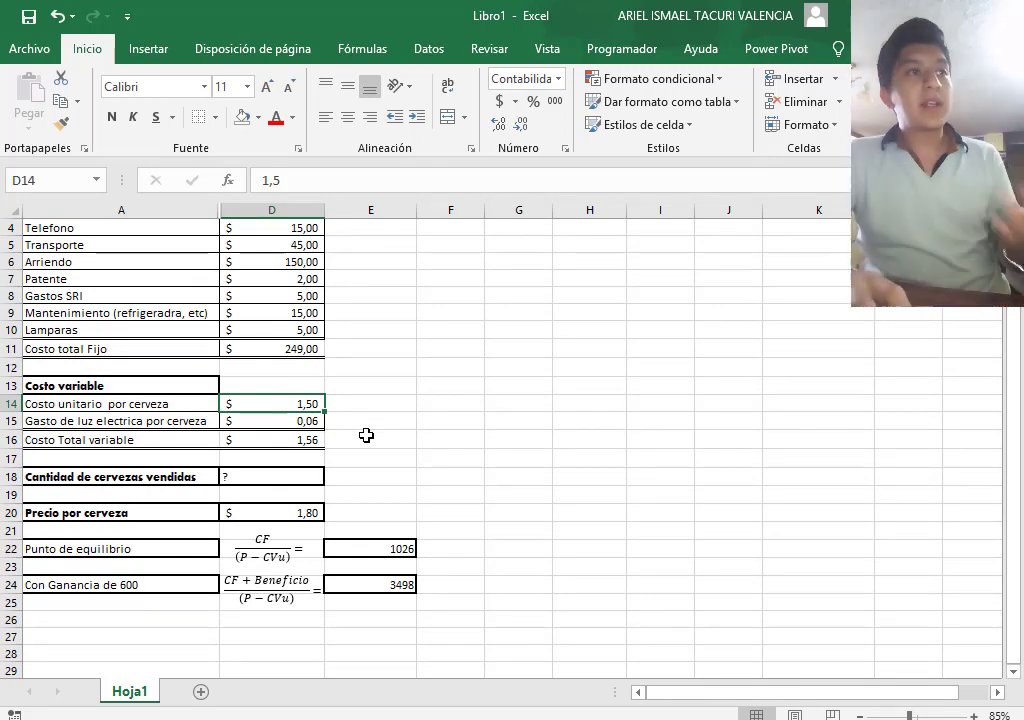
click(296, 419)
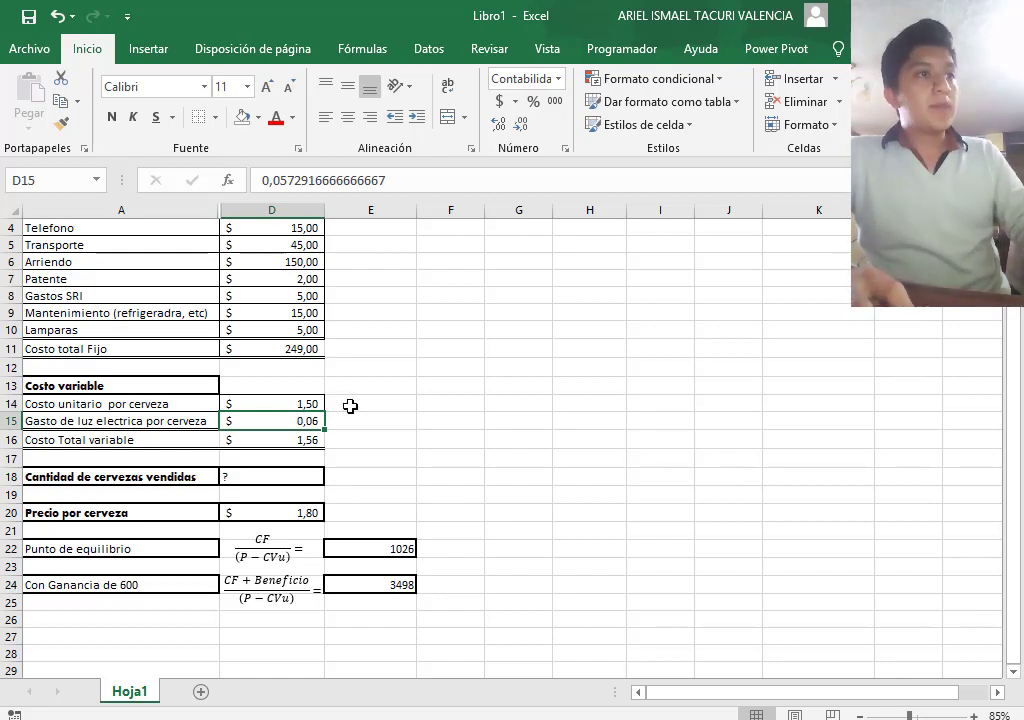
click(300, 439)
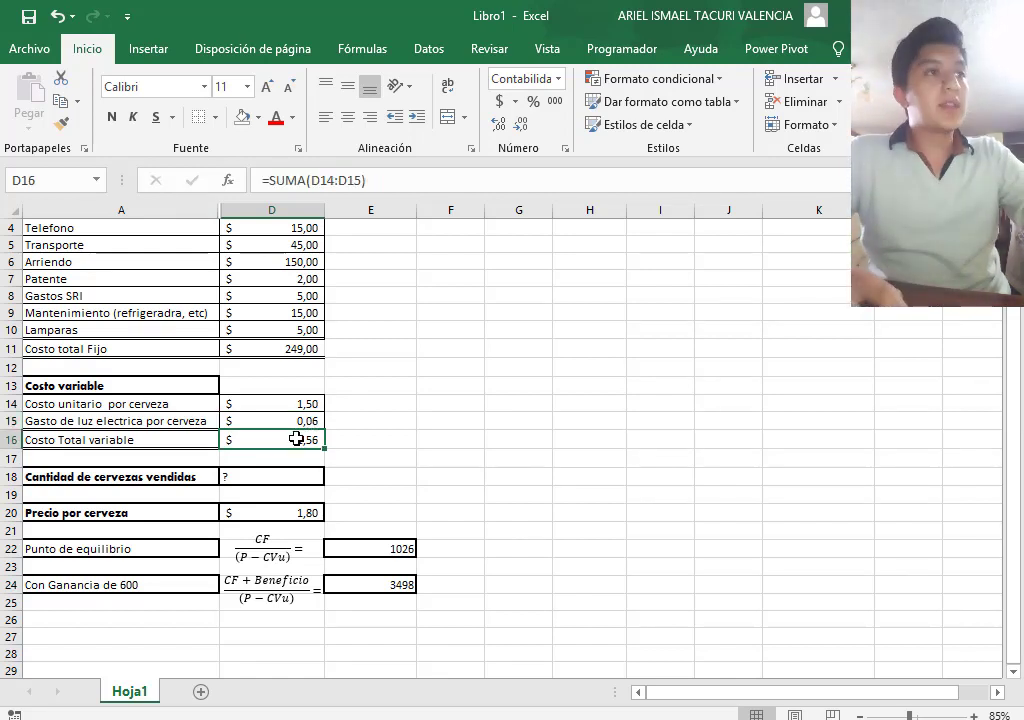
click(475, 457)
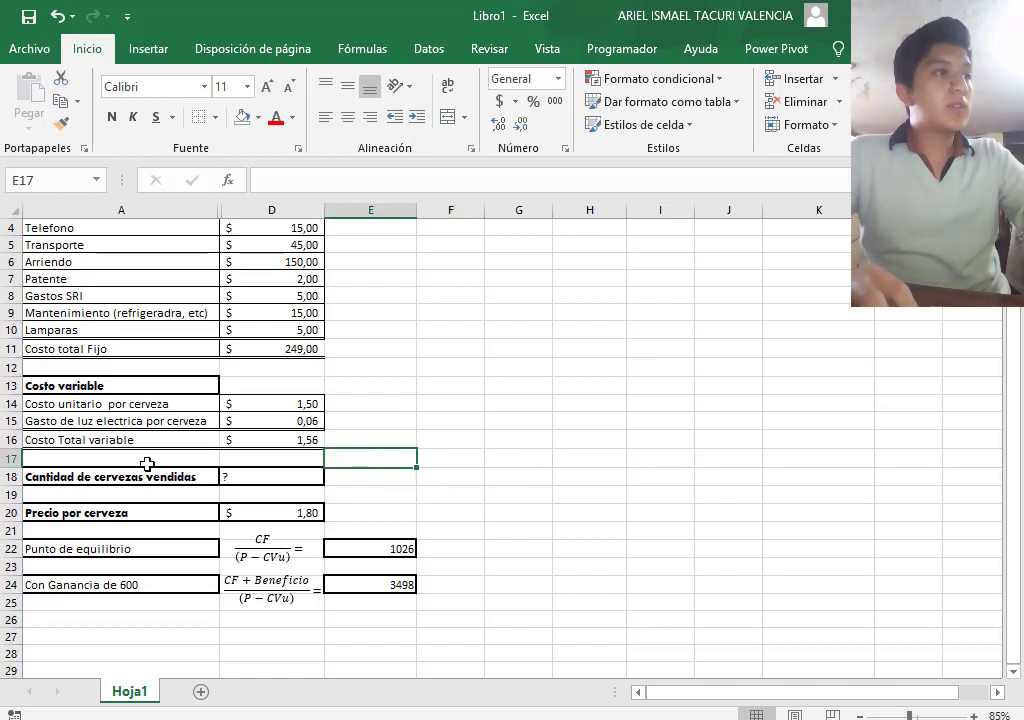
Review the Cantidad de cervezas vendidas row and the Precio por cerveza row with their values.
click(85, 480)
drag(85, 480, 272, 471)
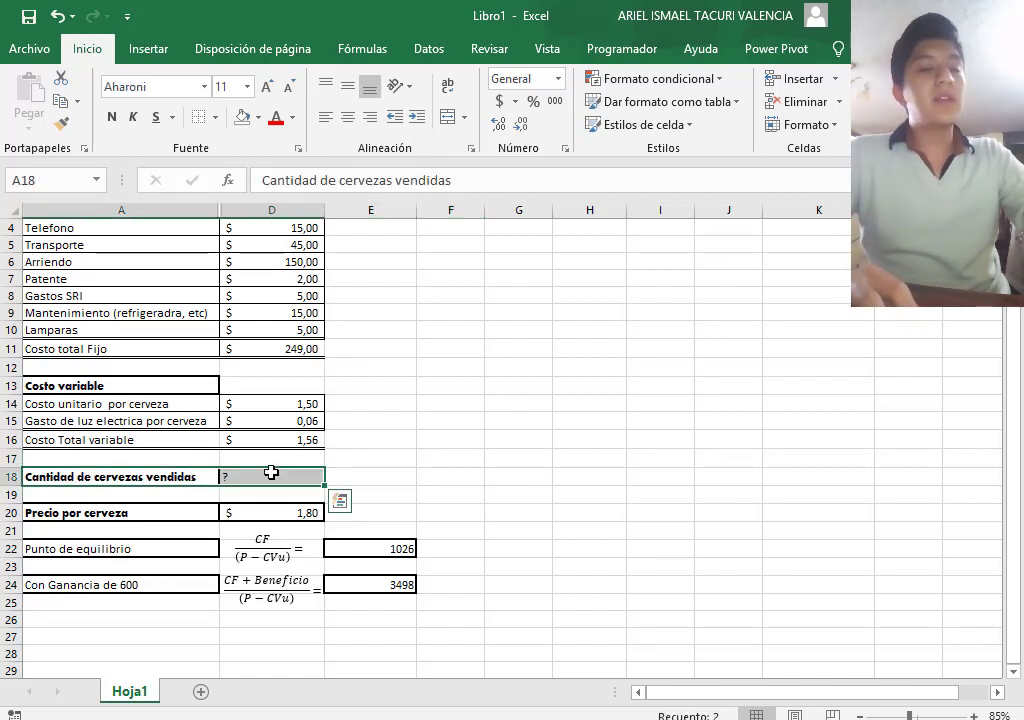
click(300, 476)
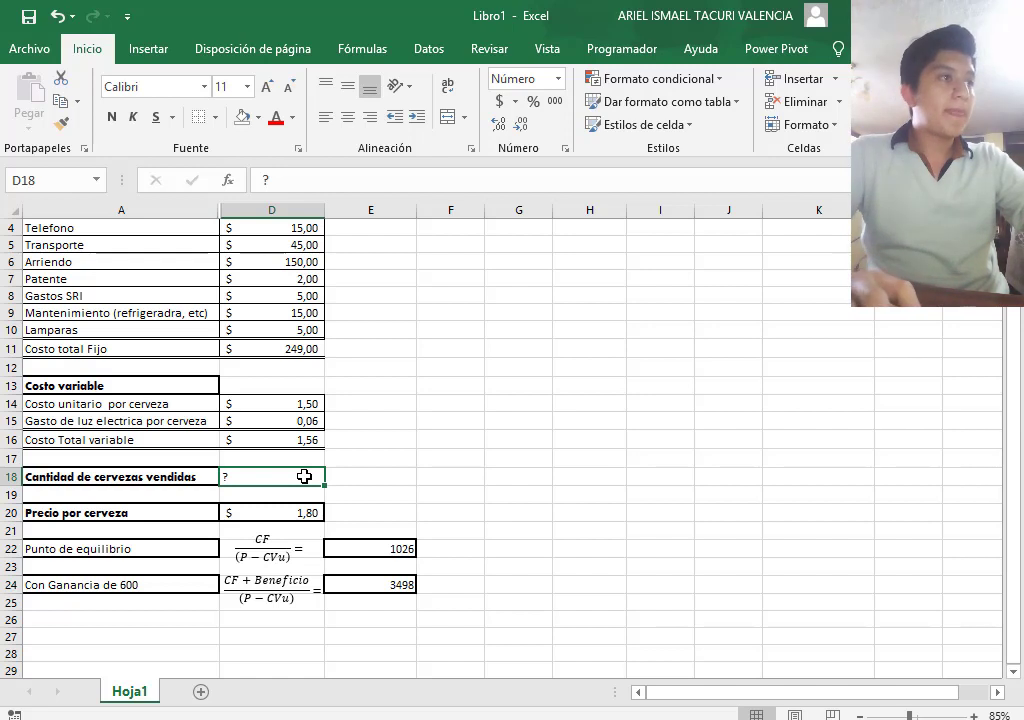
click(172, 510)
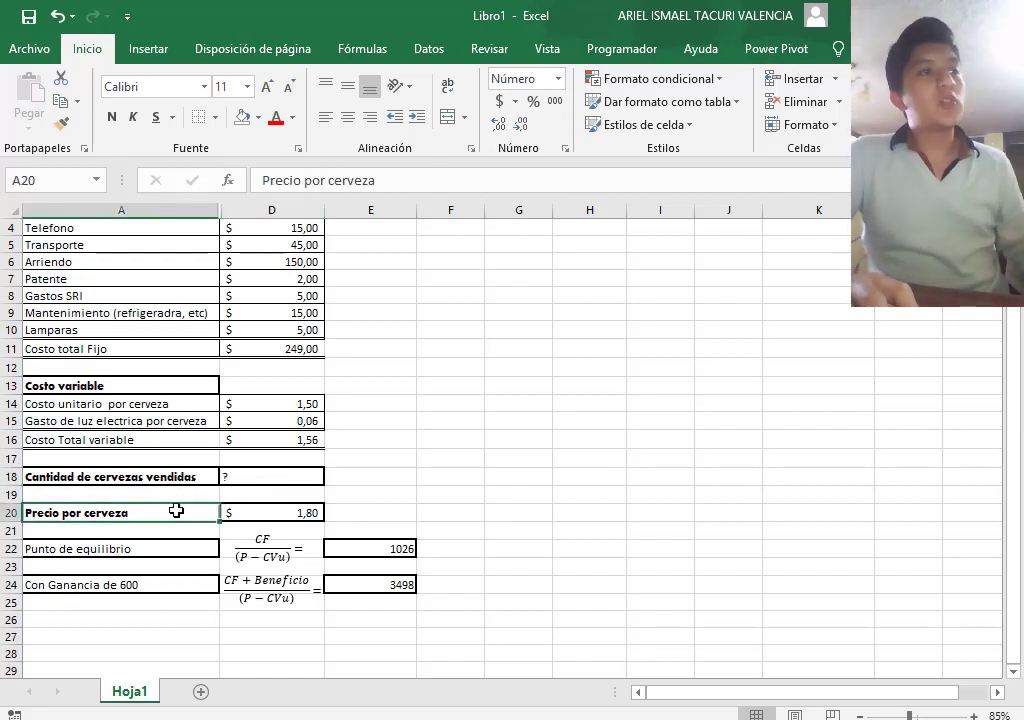
click(281, 514)
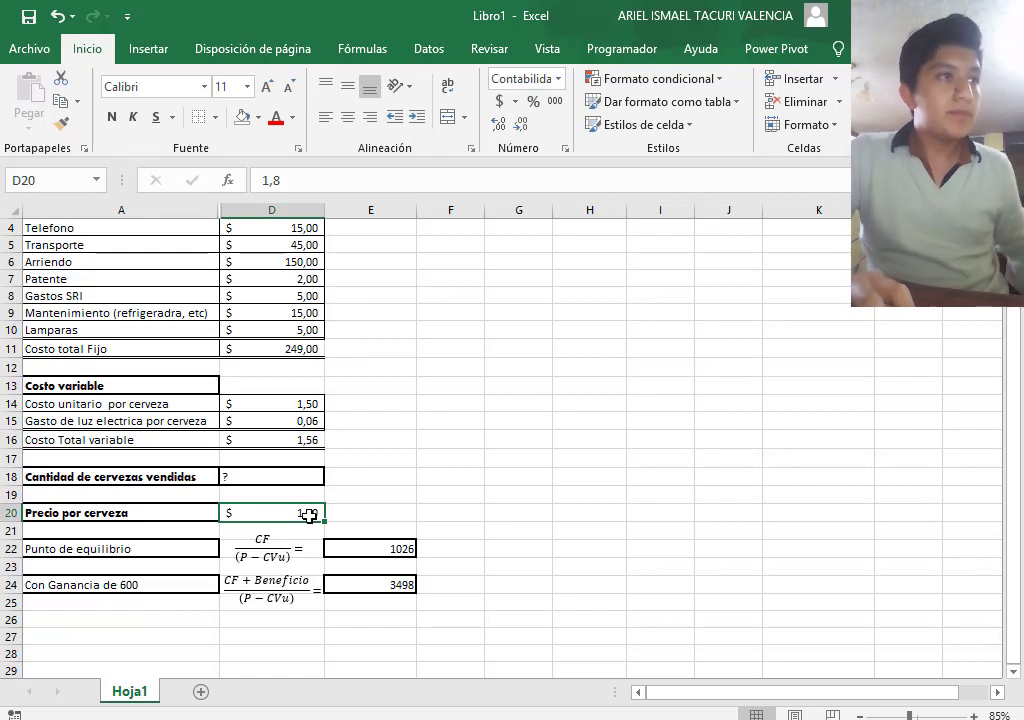
click(408, 491)
click(350, 510)
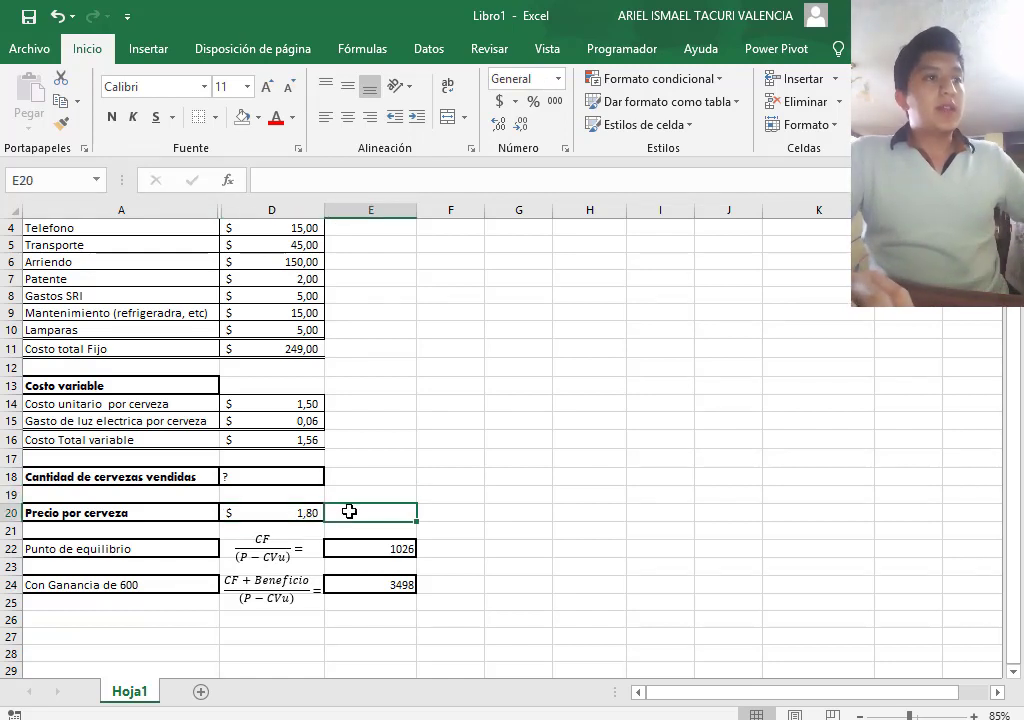
click(544, 443)
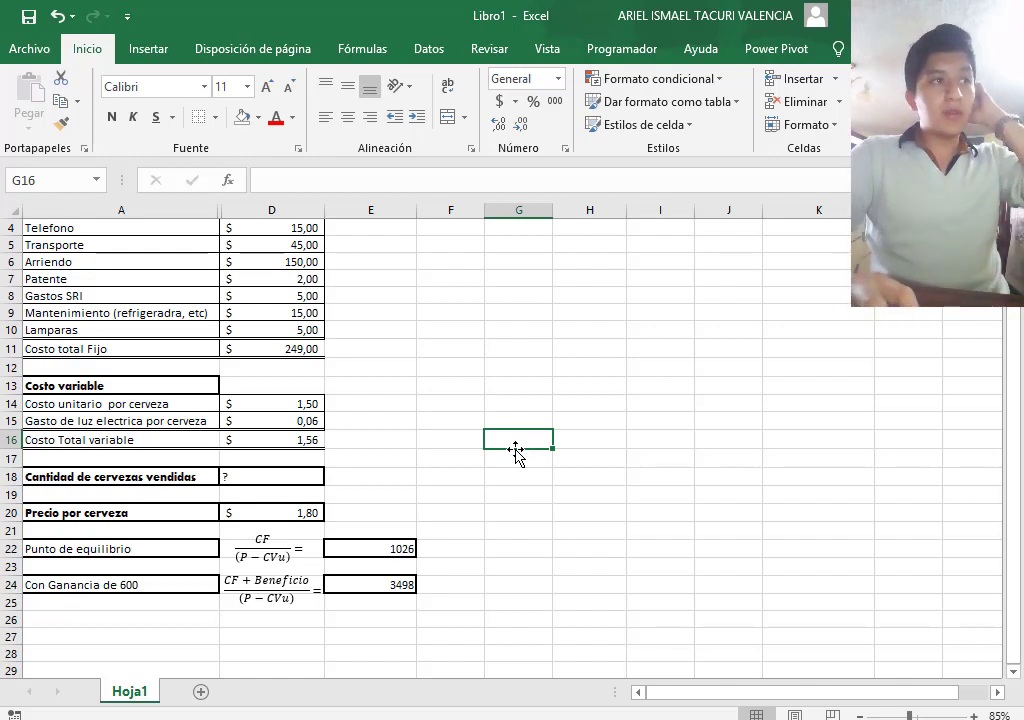
Review the Punto de equilibrio row and its equation CF/(P − CVu).
click(120, 546)
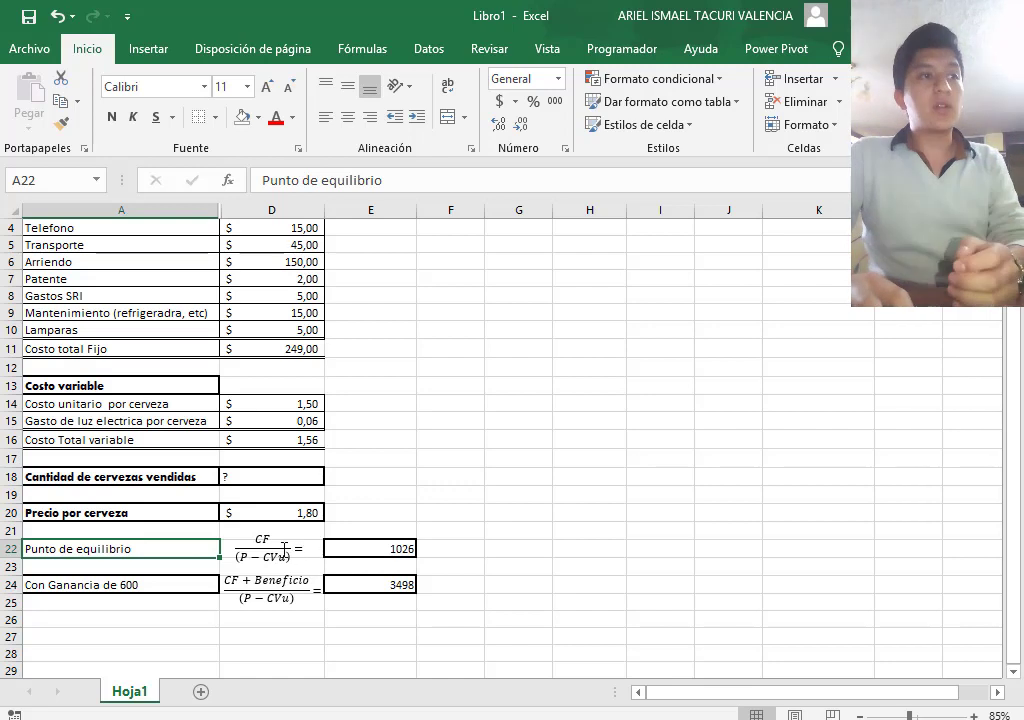
click(269, 540)
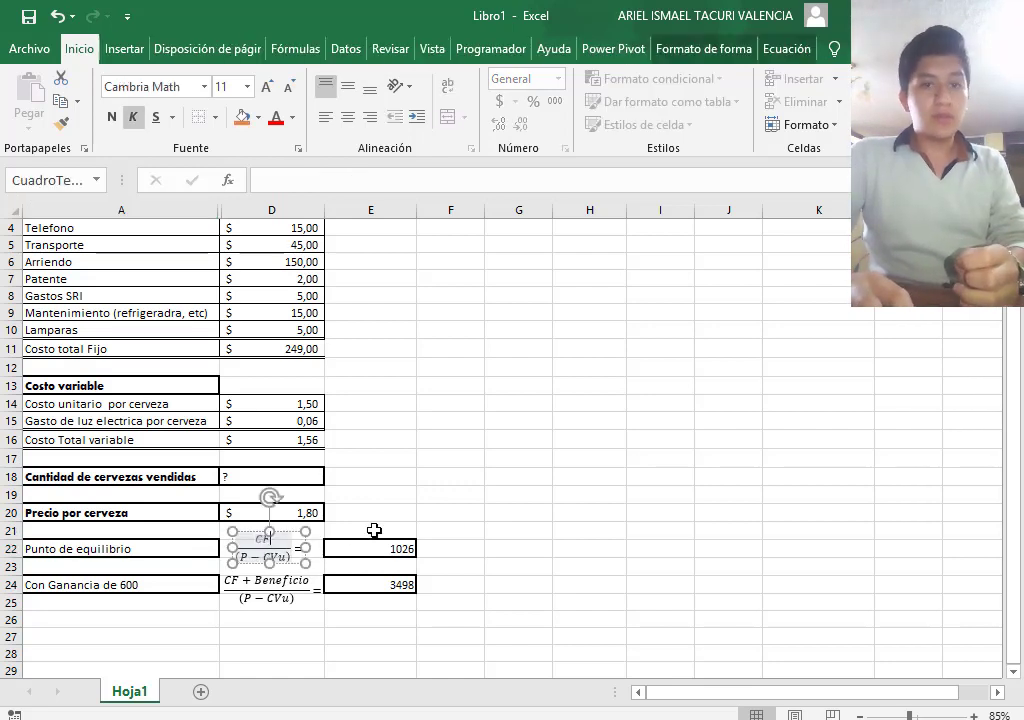
click(442, 512)
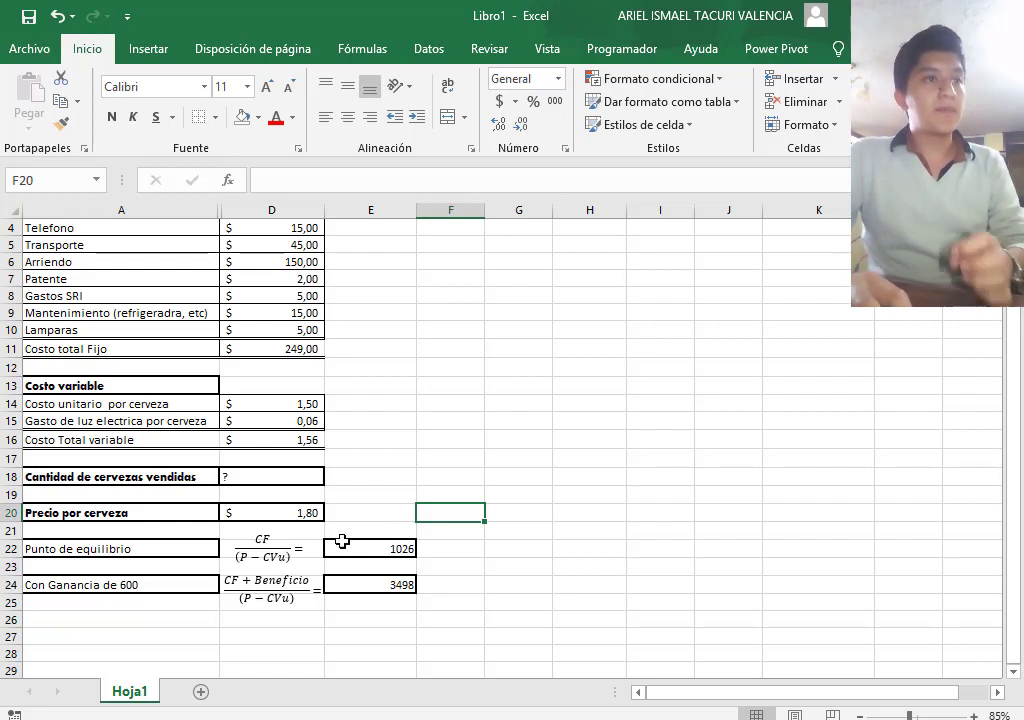
Clear the existing formula from the Punto de equilibrio result cell E22.
click(385, 549)
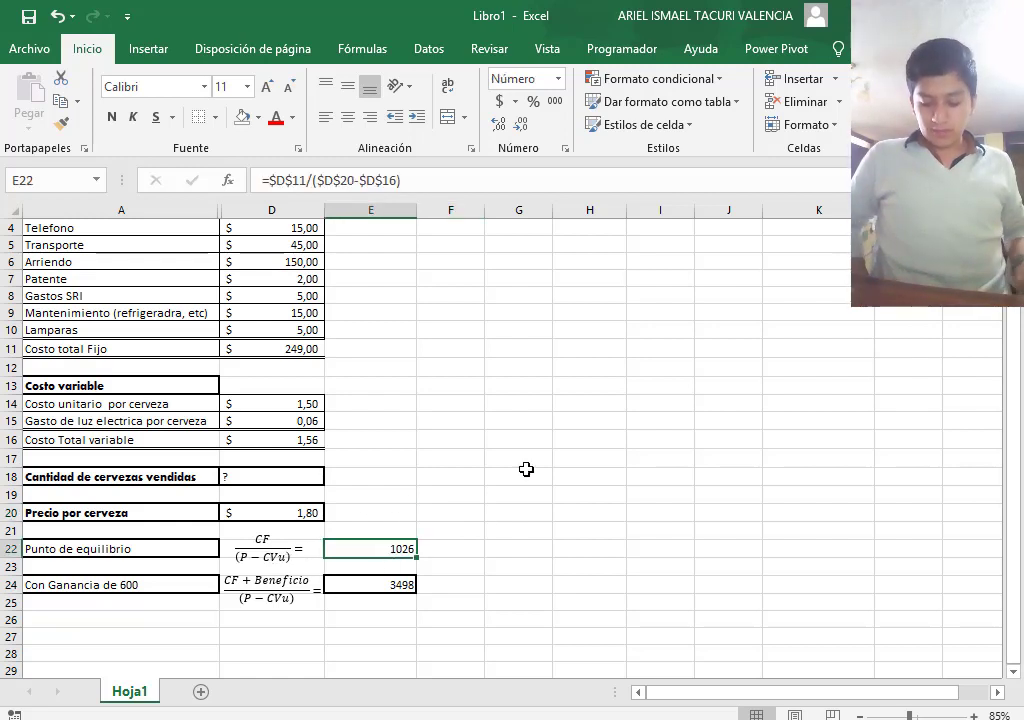
key(Delete)
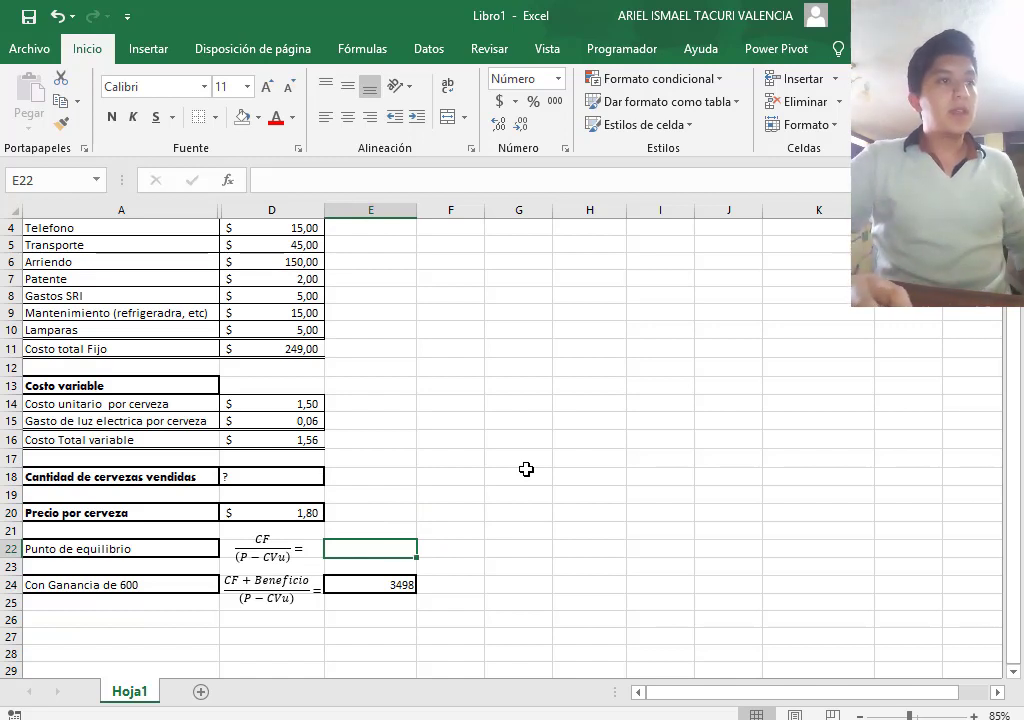
click(523, 456)
Begin the Punto de equilibrio formula in E22 with the total fixed cost as an absolute reference over an open parenthesis: =$D$11/(.
click(392, 549)
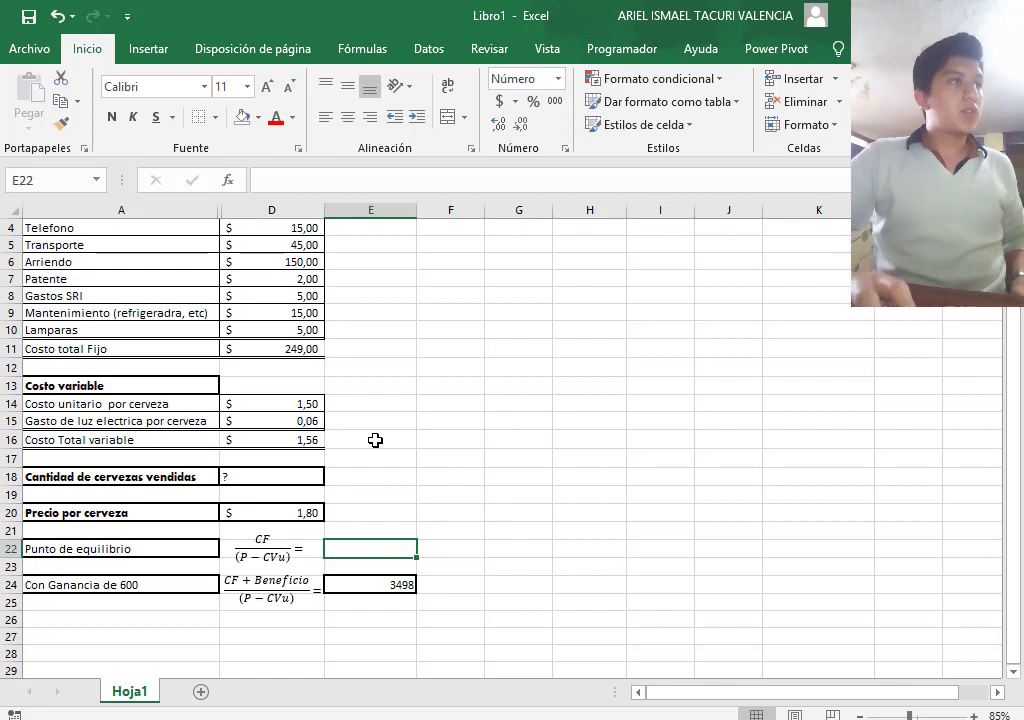
text(=)
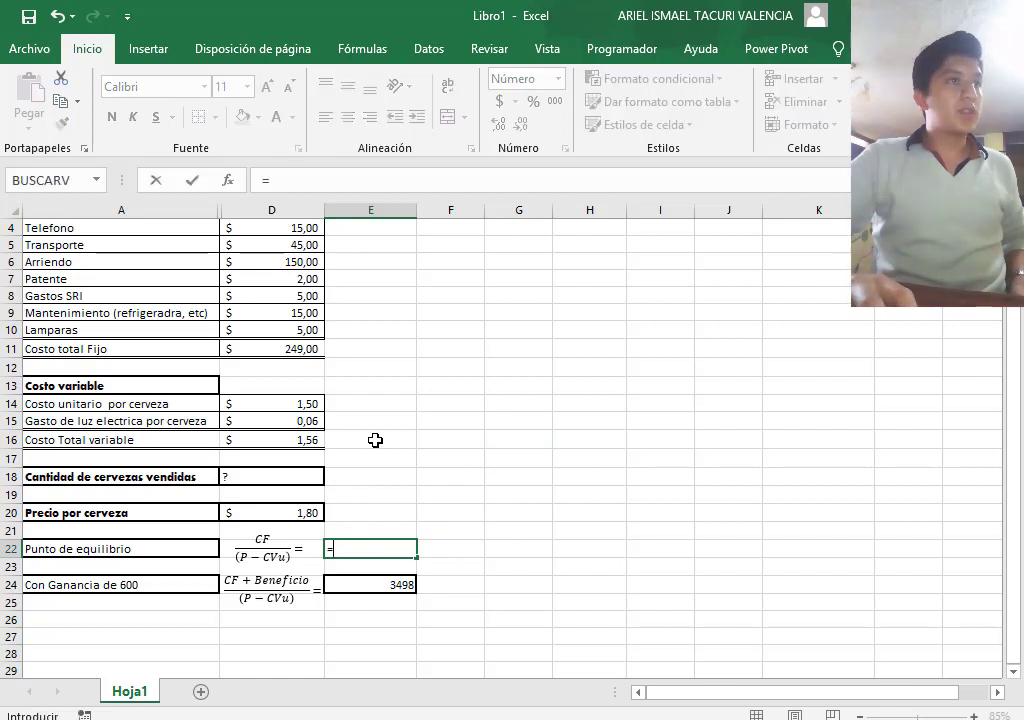
click(261, 345)
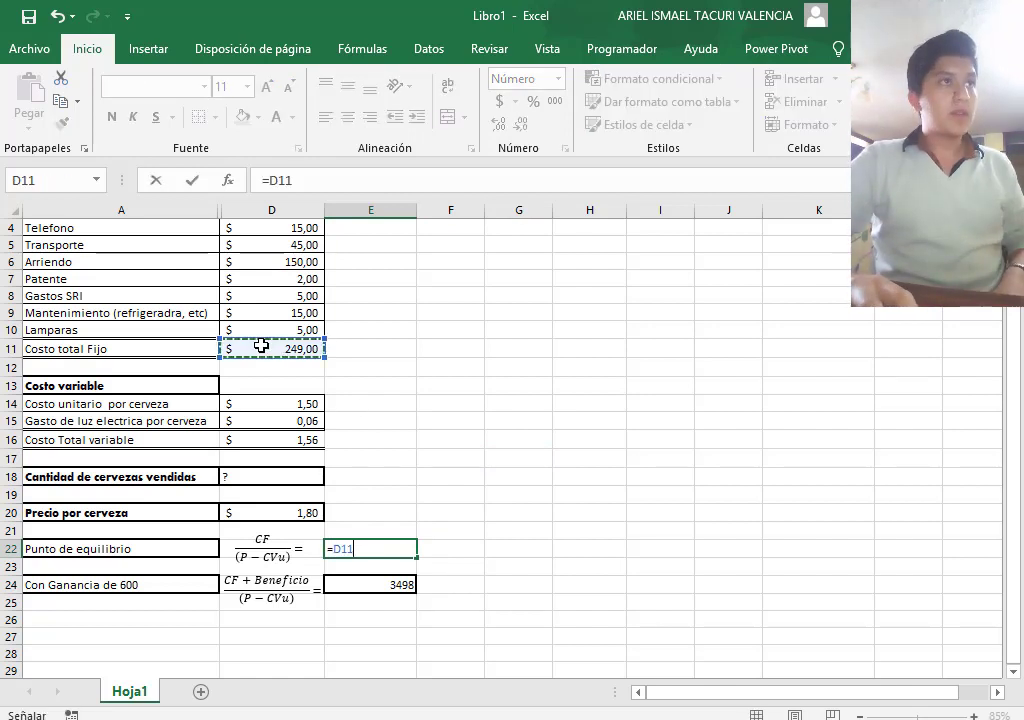
click(287, 180)
key(F4)
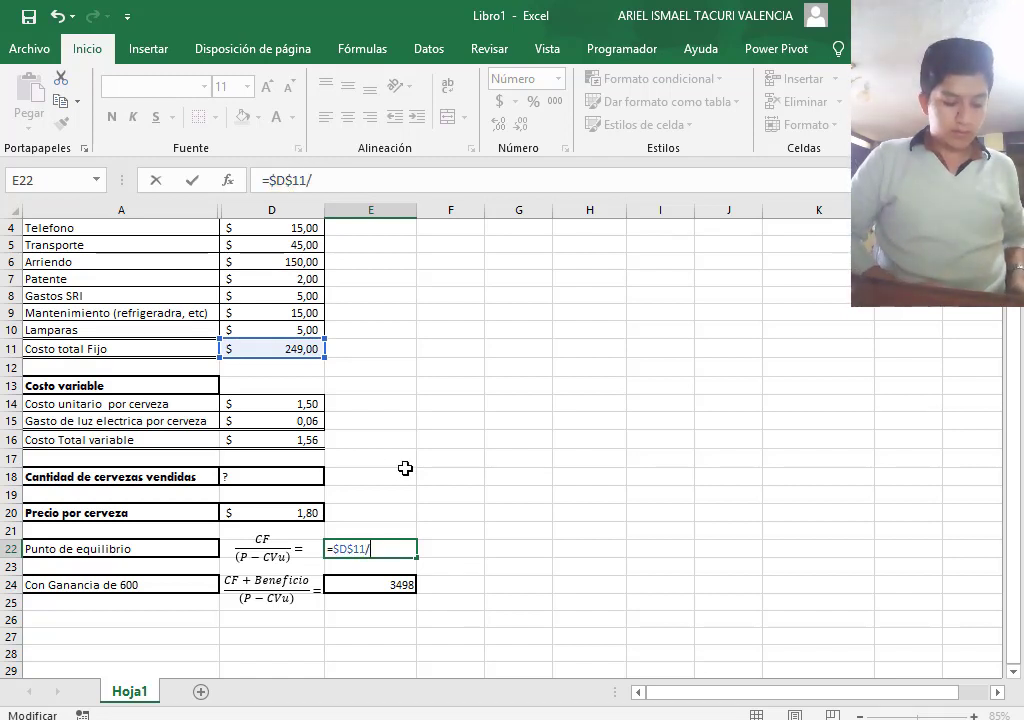
text(/()
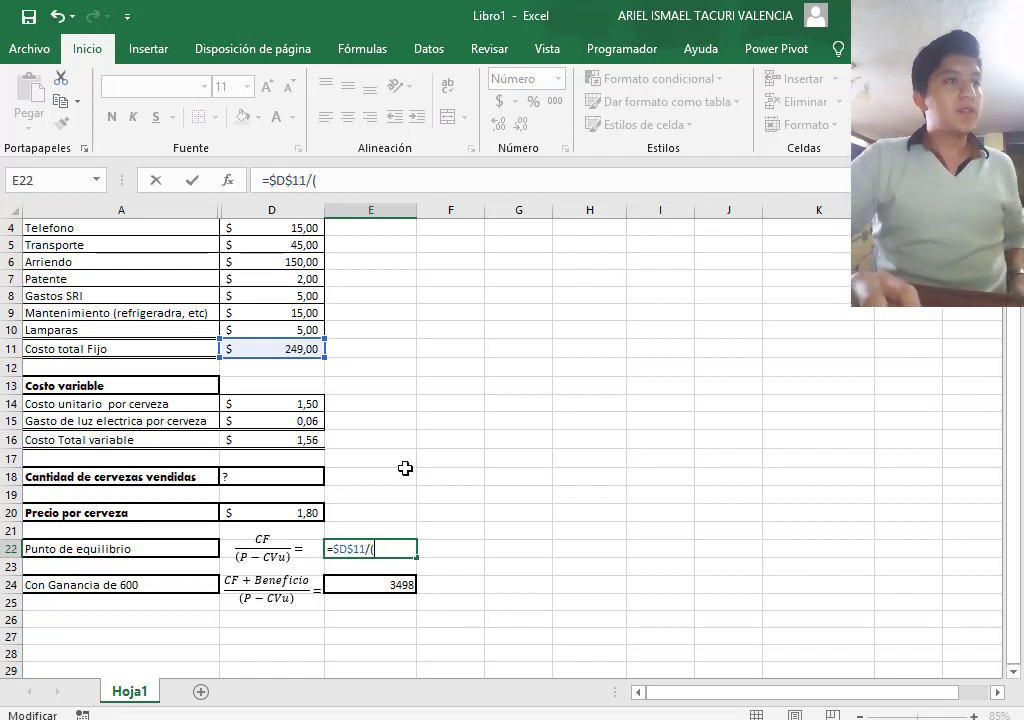
Add the price per beer to the denominator of the E22 formula as the absolute reference $D$20.
click(305, 512)
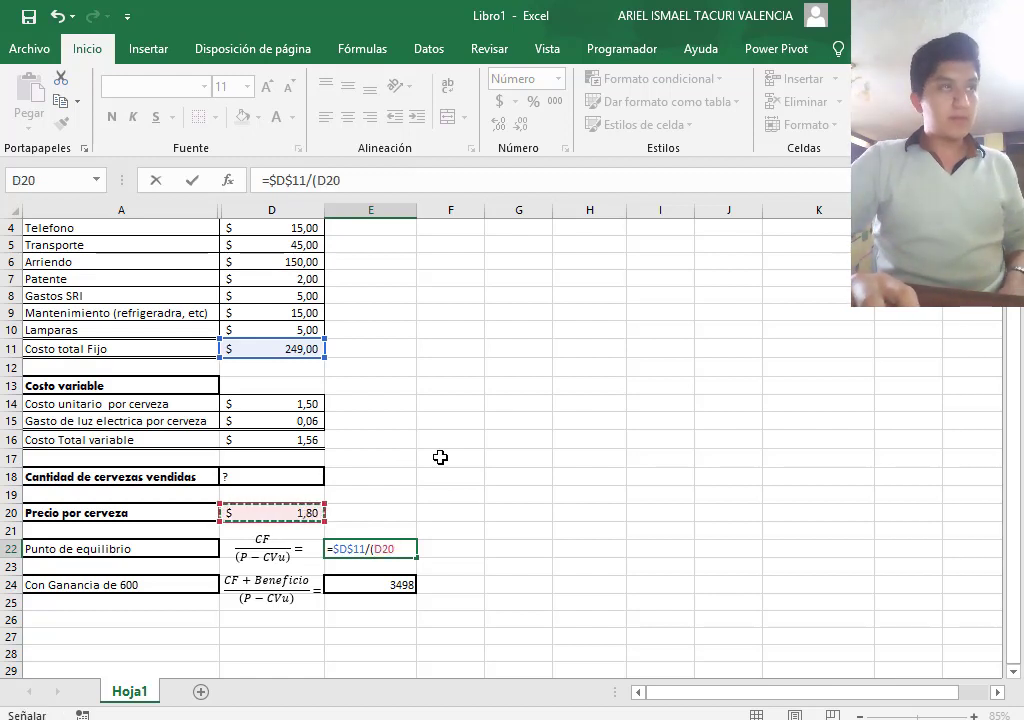
click(334, 180)
key(F4)
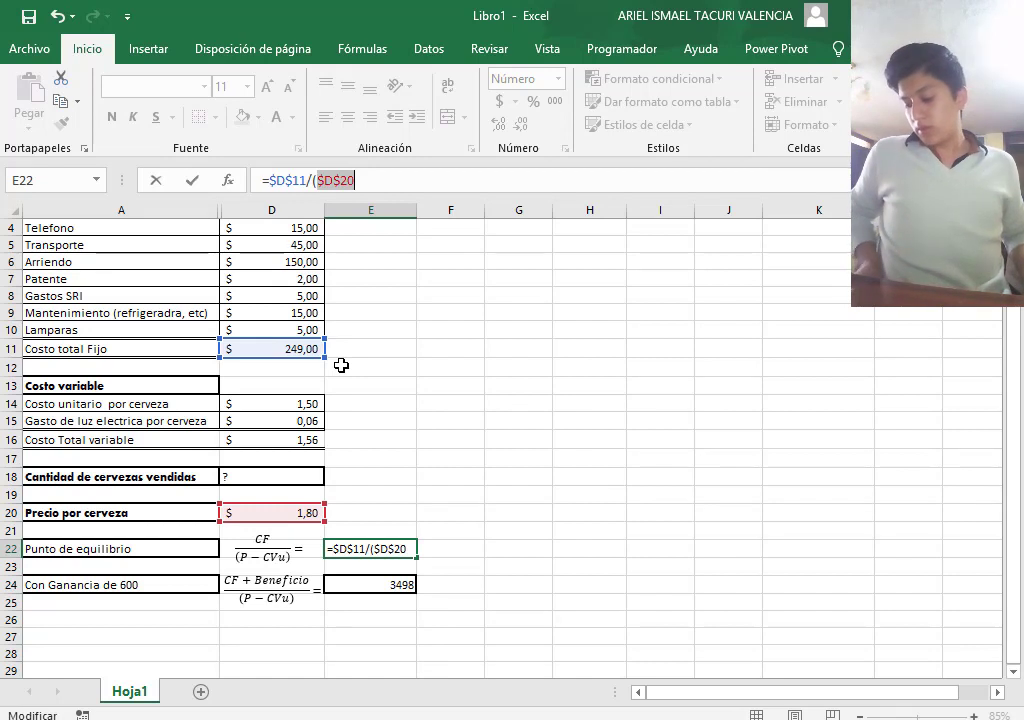
text(-)
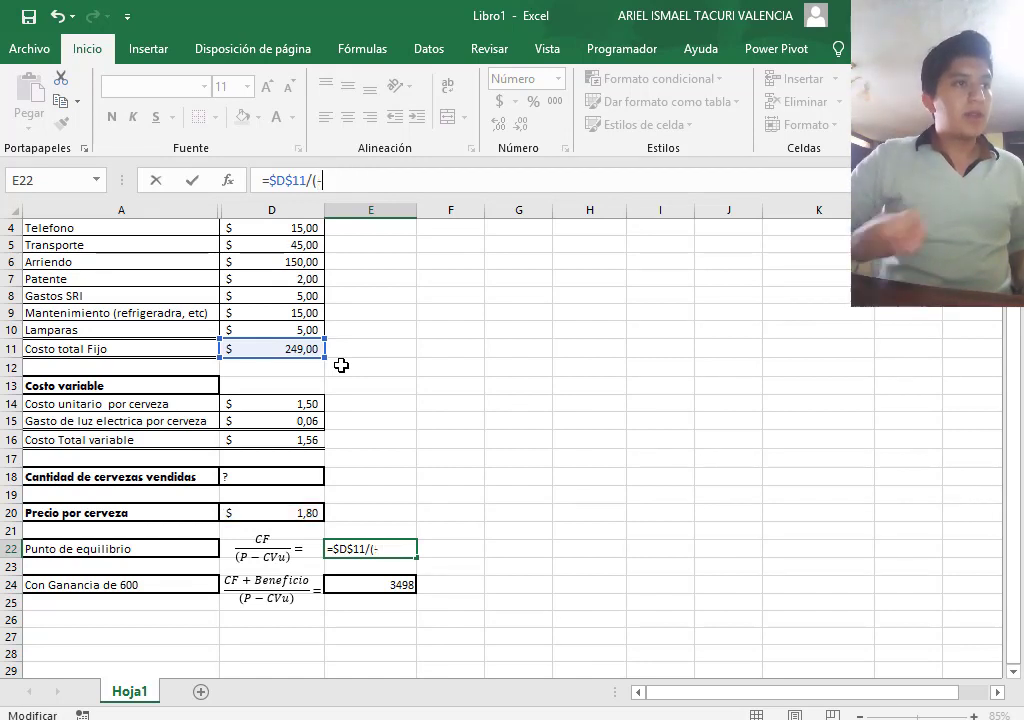
click(313, 512)
click(320, 180)
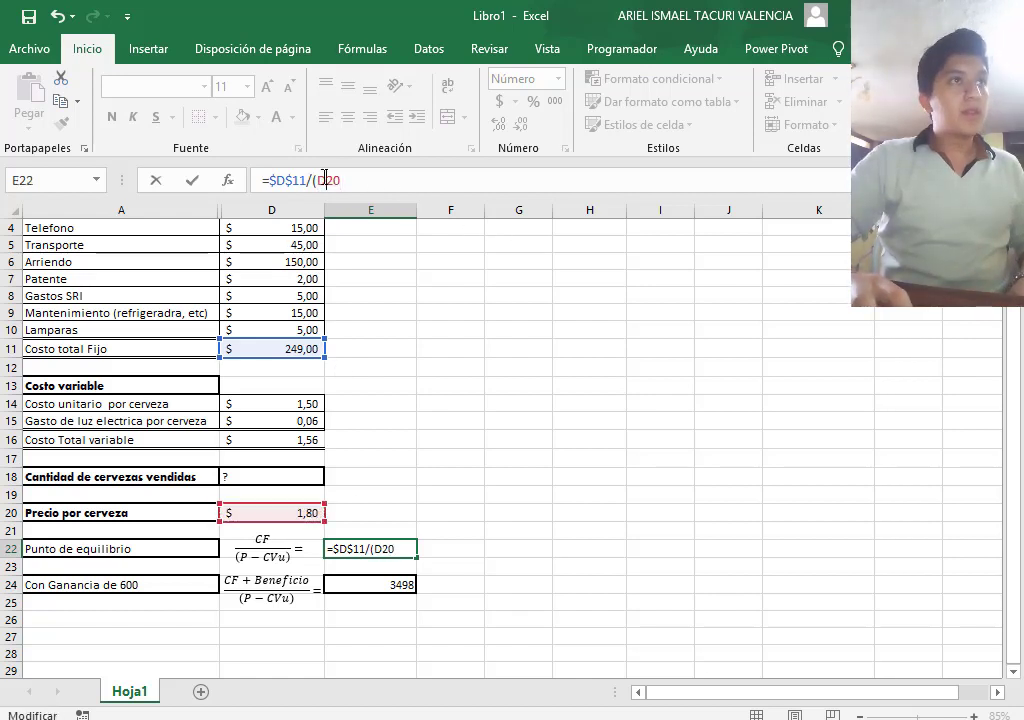
key(F4)
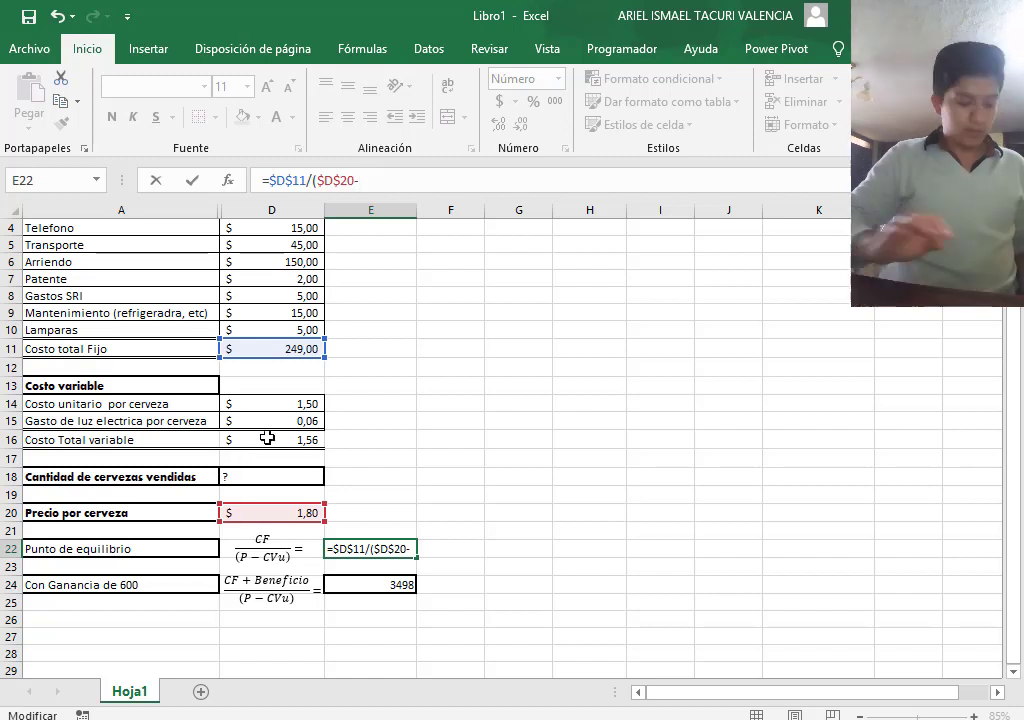
Subtract the total variable cost D16 in the denominator to complete the E22 formula as =$D$11/($D$20-D16).
click(266, 440)
text())
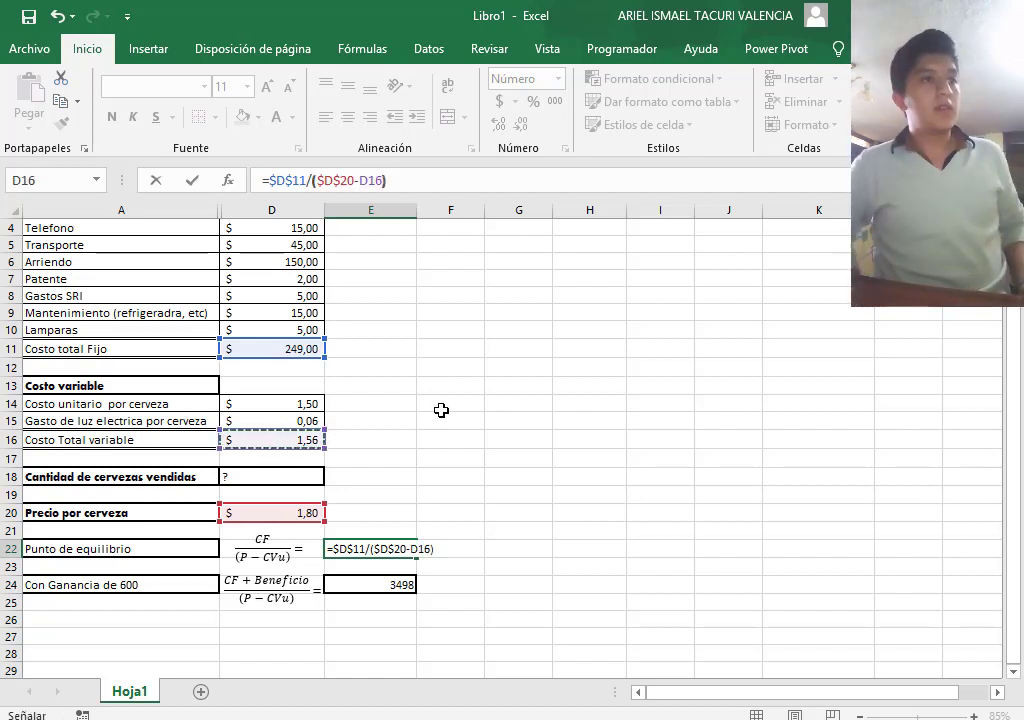
key(Return)
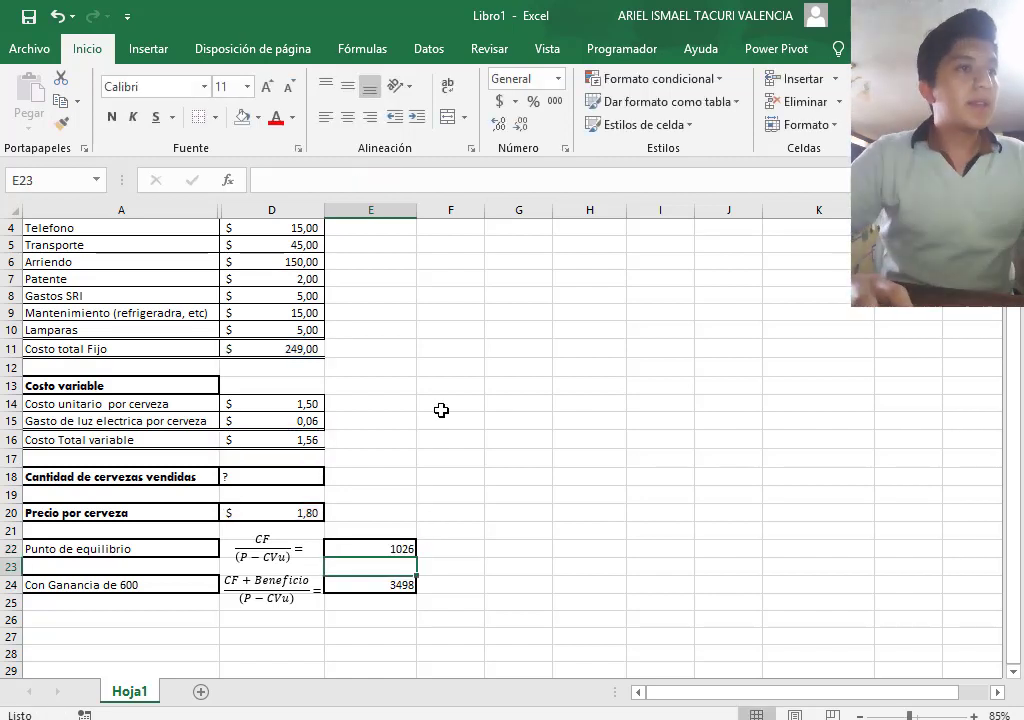
click(377, 549)
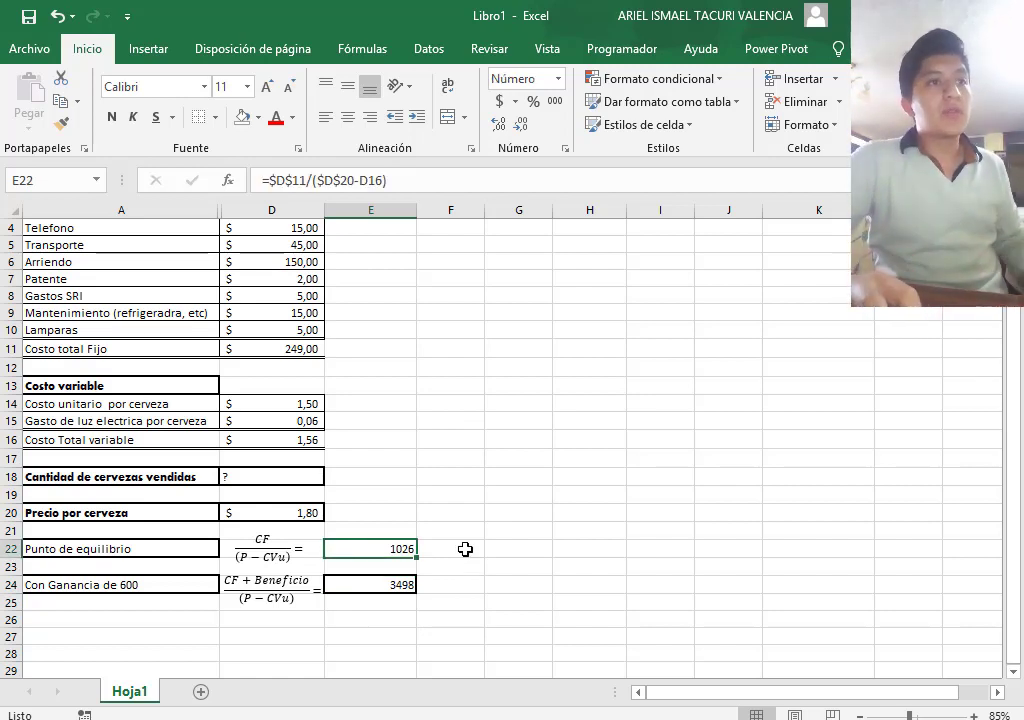
Enter 960 in F2 as the first quantity of the new table.
click(469, 490)
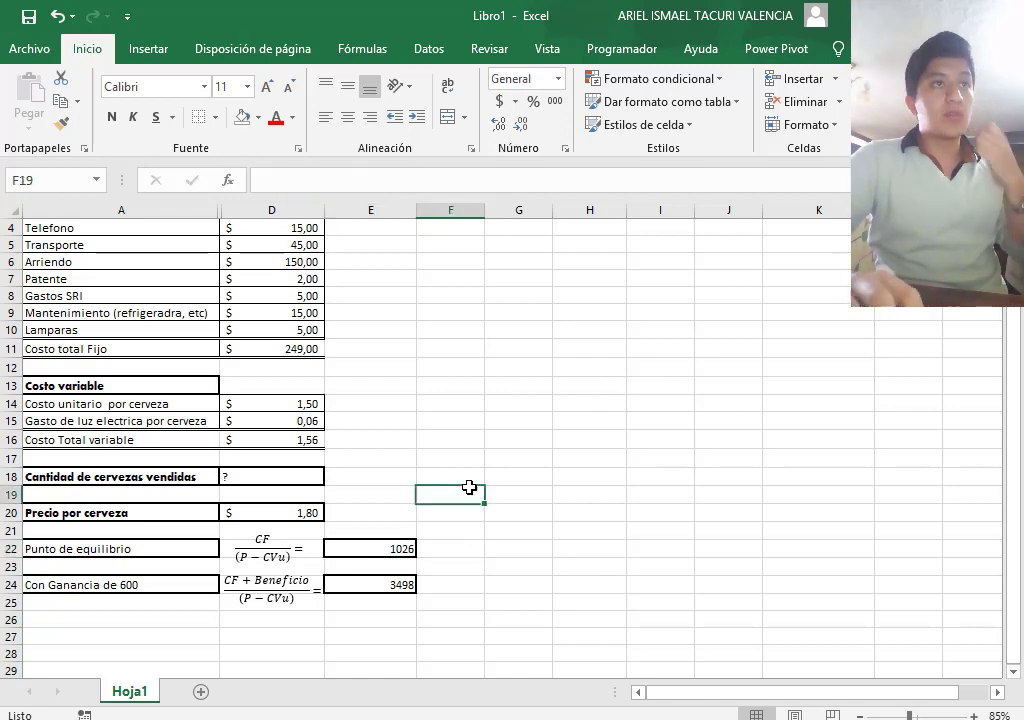
click(478, 386)
scroll(478, 386, up, 1)
click(464, 253)
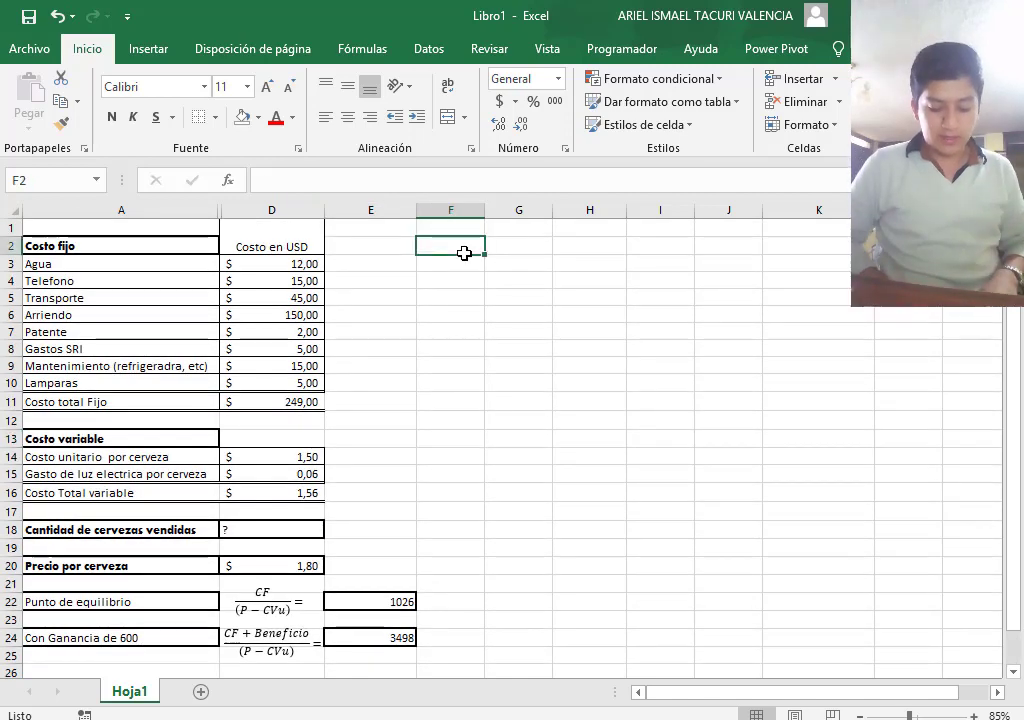
text(960)
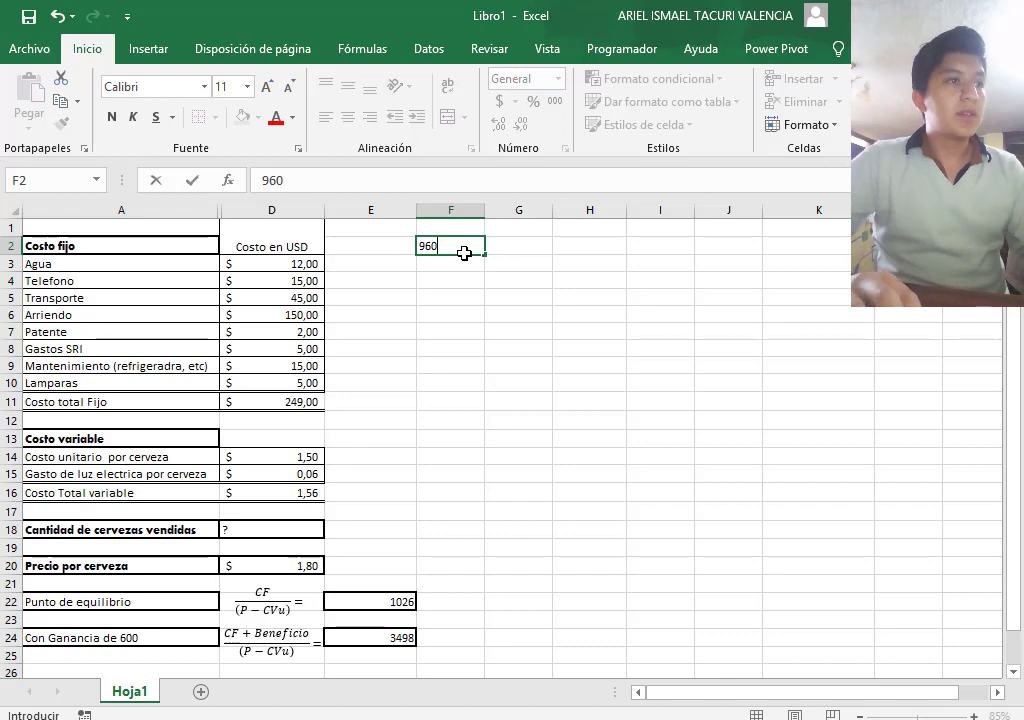
click(446, 379)
Check the finished cost table and chart in the Ejercicio 16.xlsx workbook, then return to Libro1.
scroll(455, 464, down, 1)
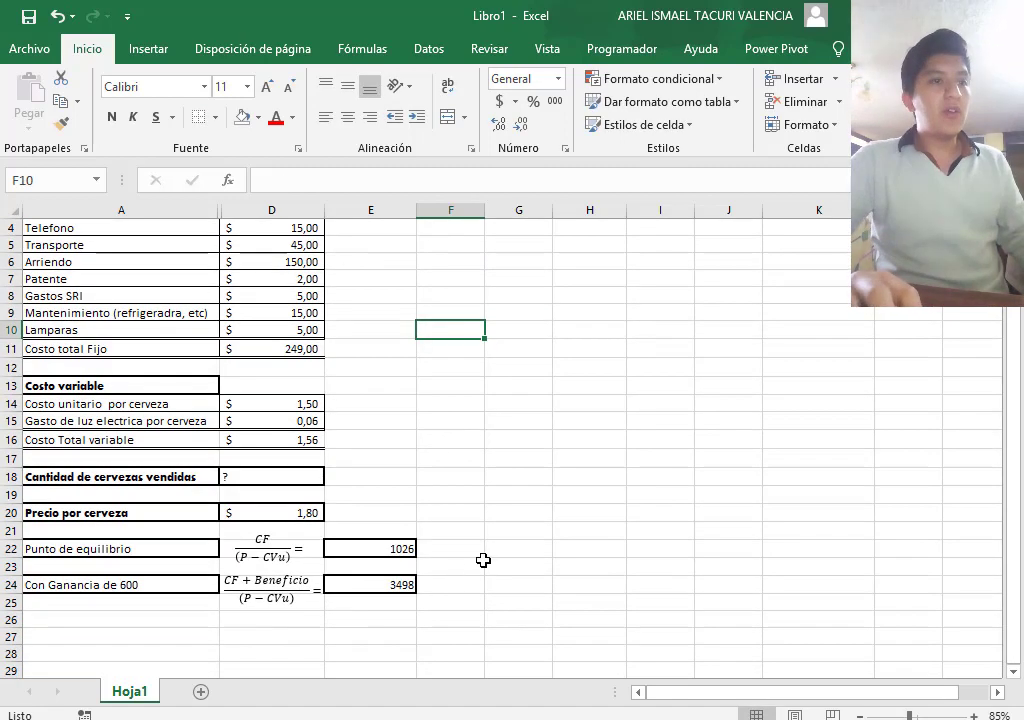
click(487, 549)
scroll(494, 542, up, 1)
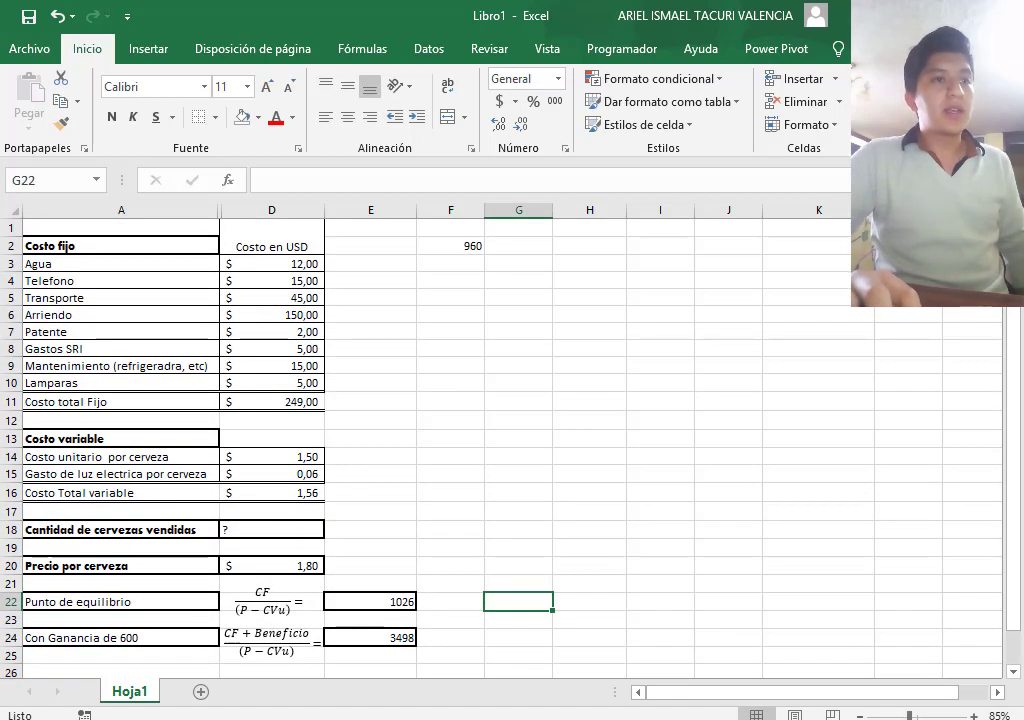
click(457, 663)
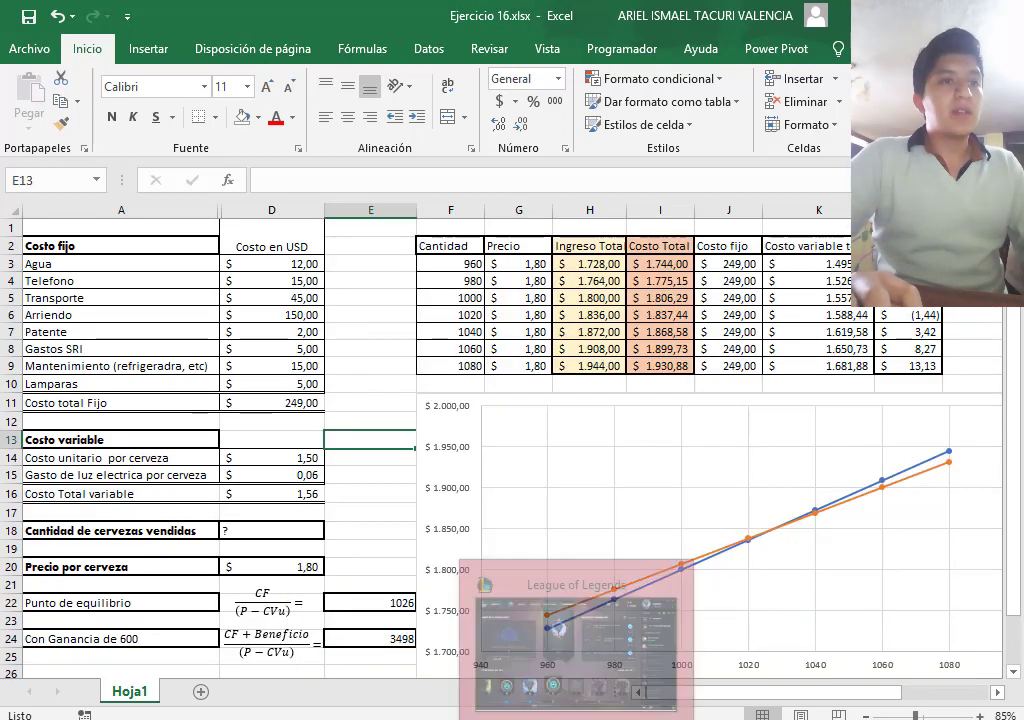
click(515, 719)
click(612, 638)
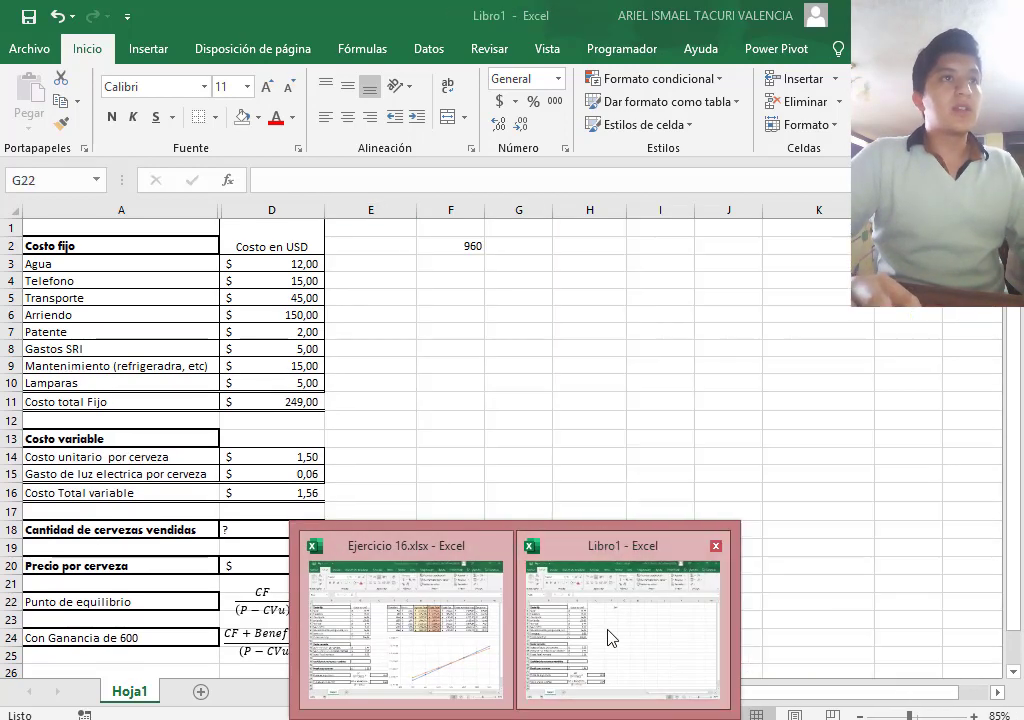
Enter the heading Cantidad in F1 above the first quantity.
click(472, 231)
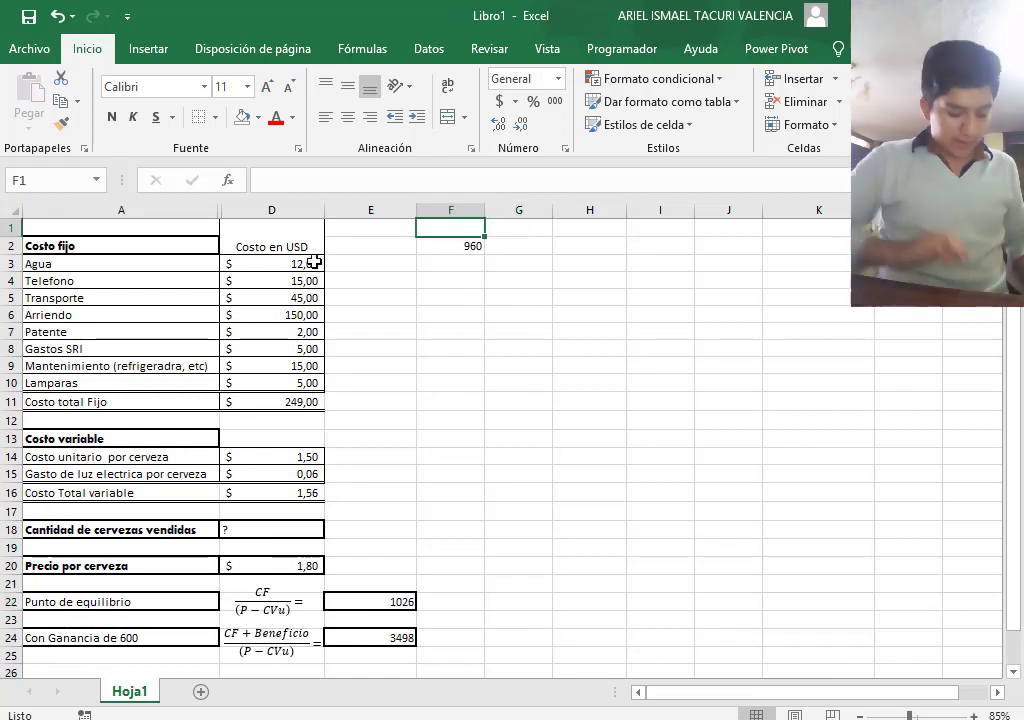
text(Cantidad)
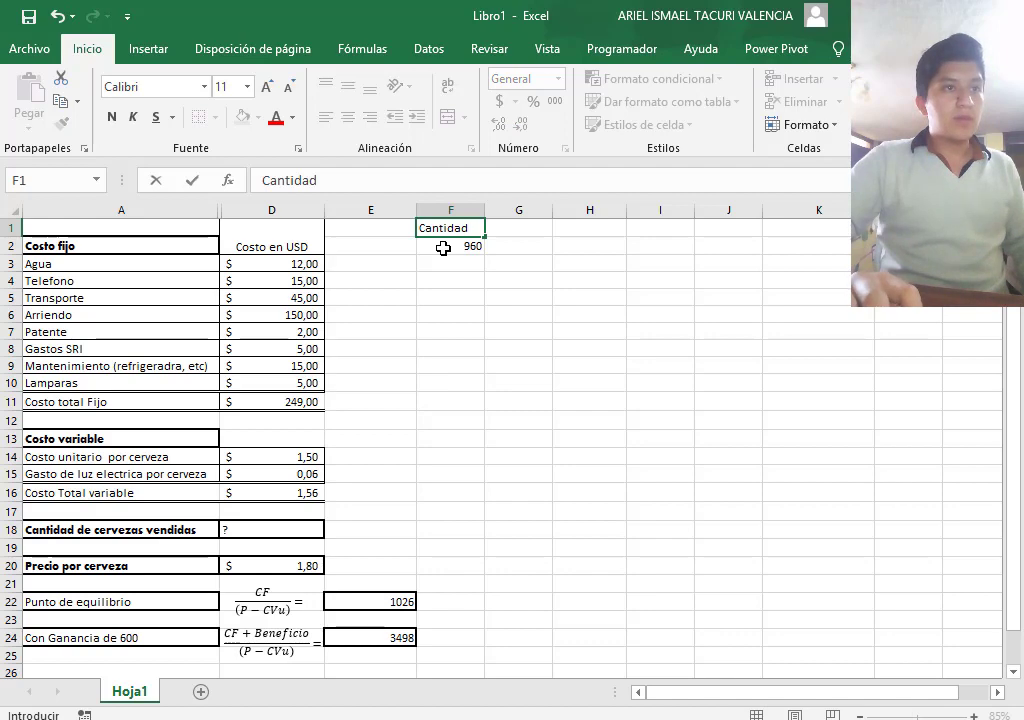
Copy the table's header row, starting at Cantidad in F2, from Ejercicio 16.xlsx and paste it into Libro1 at F1.
mouse_move(539, 712)
click(405, 650)
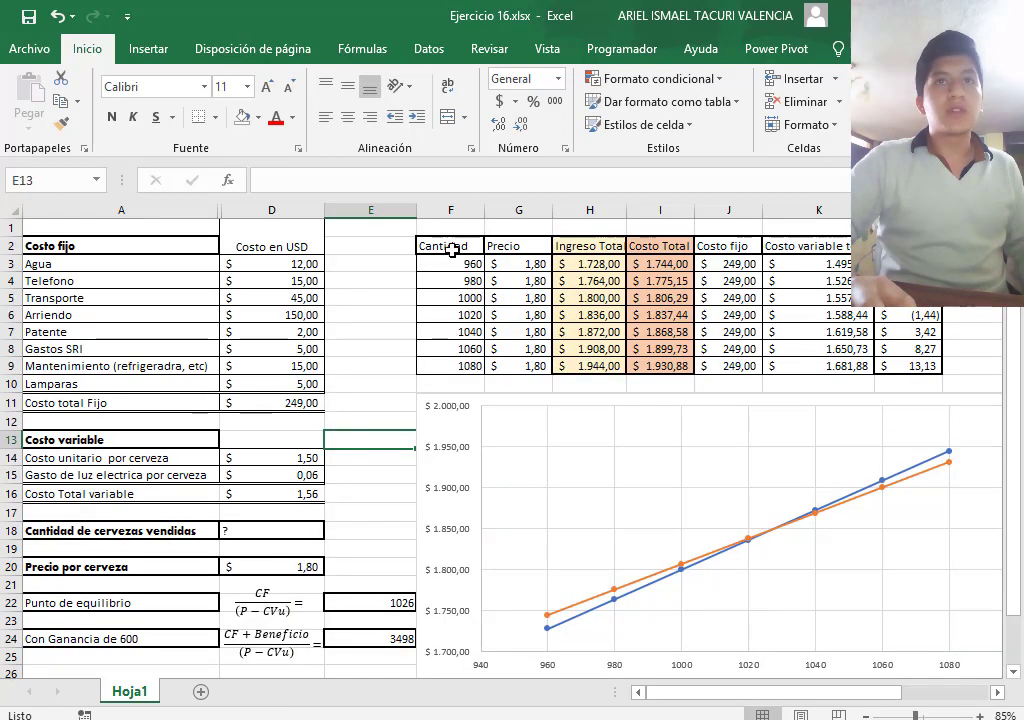
drag(450, 247, 885, 246)
right_click(667, 250)
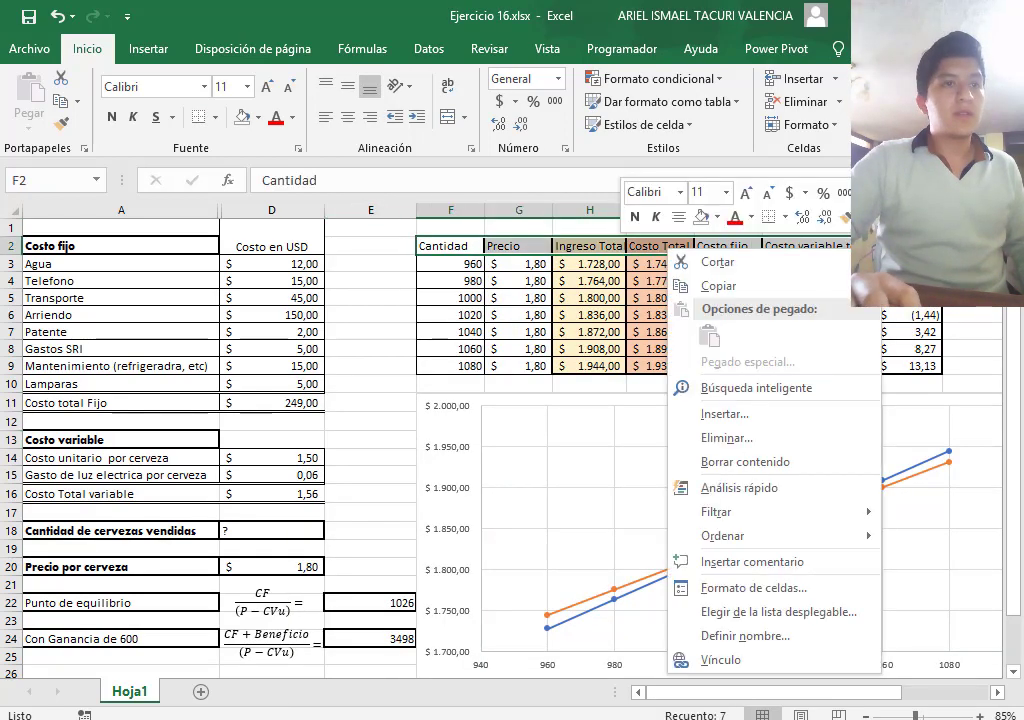
click(816, 287)
mouse_move(539, 712)
click(590, 670)
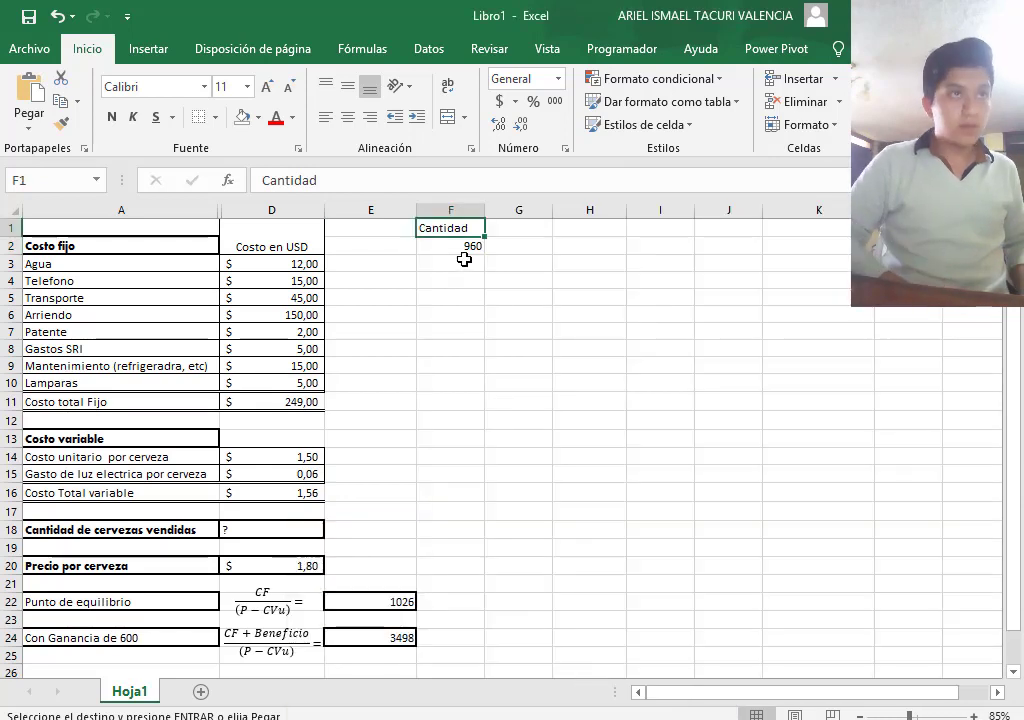
key(ctrl+v)
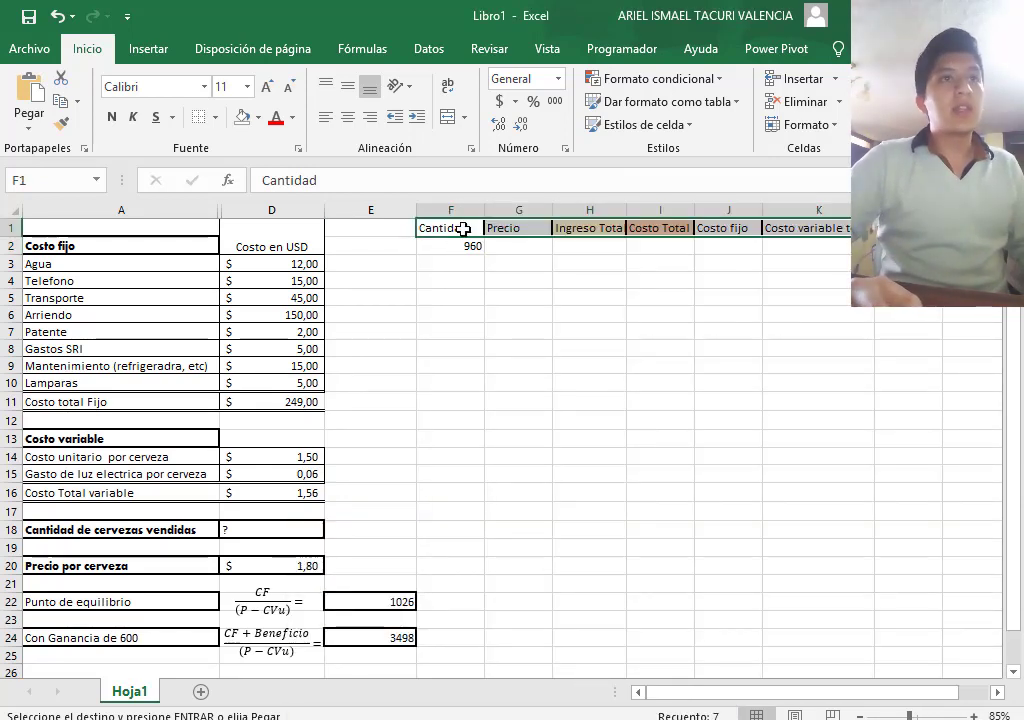
Enter 980 in F3 and extend the Cantidad series from F2:F3 down to 1120 in F10.
click(532, 249)
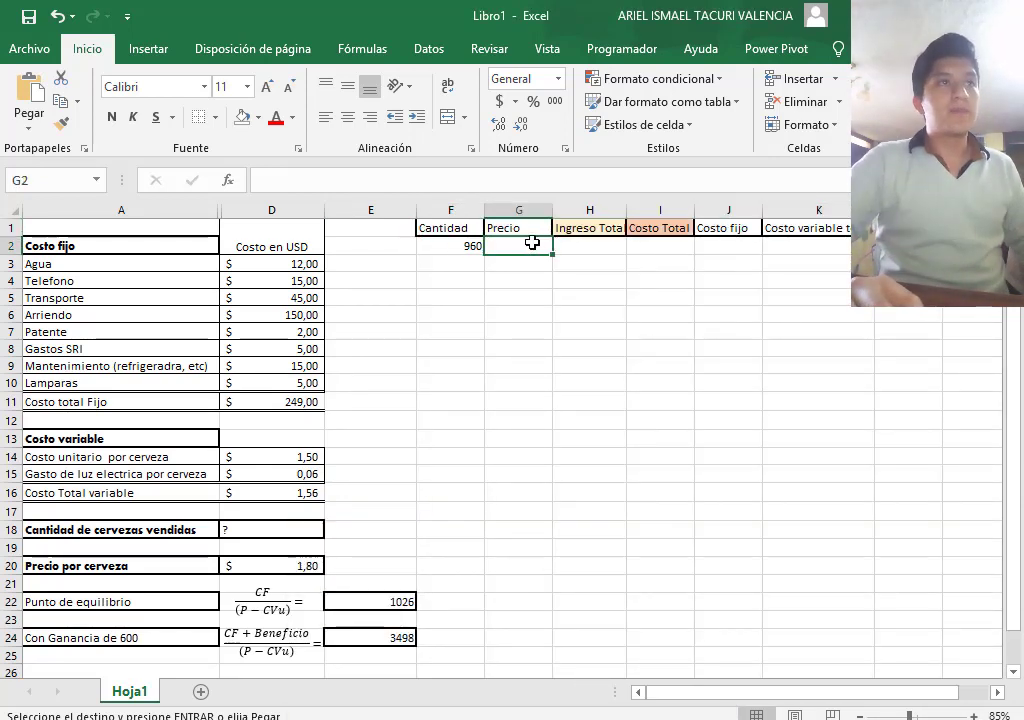
click(465, 252)
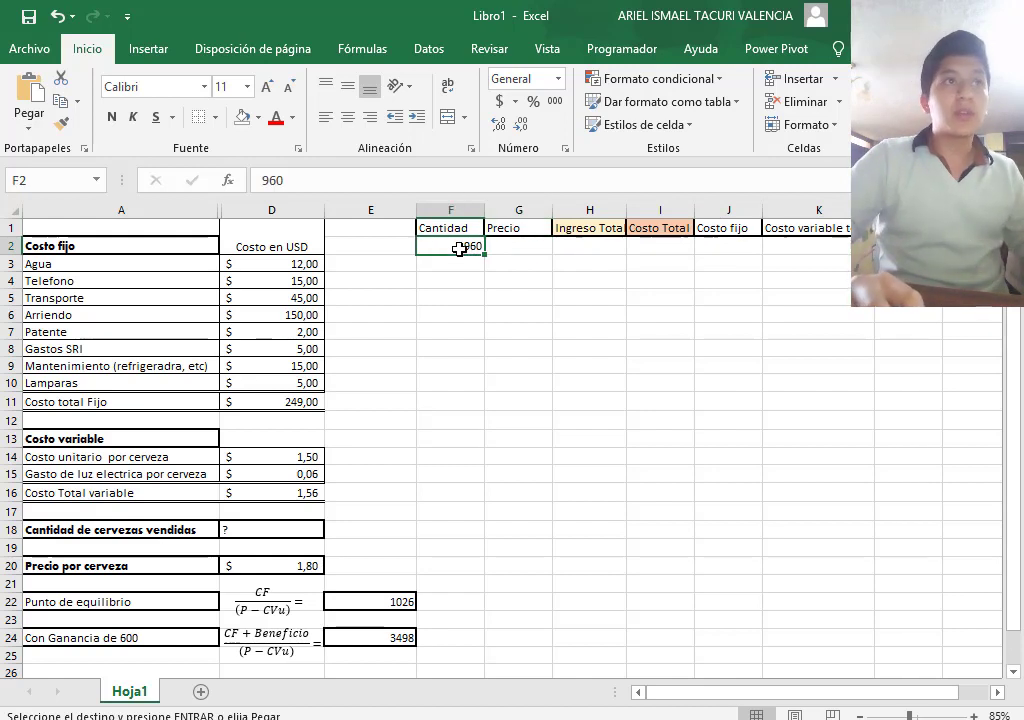
click(471, 268)
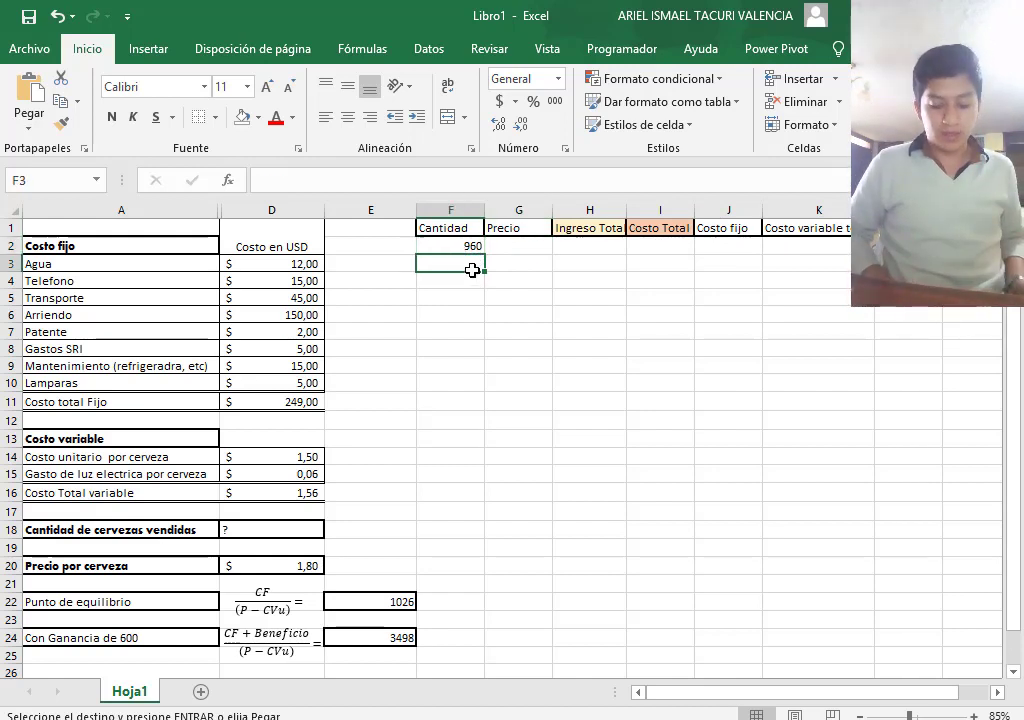
text(9)
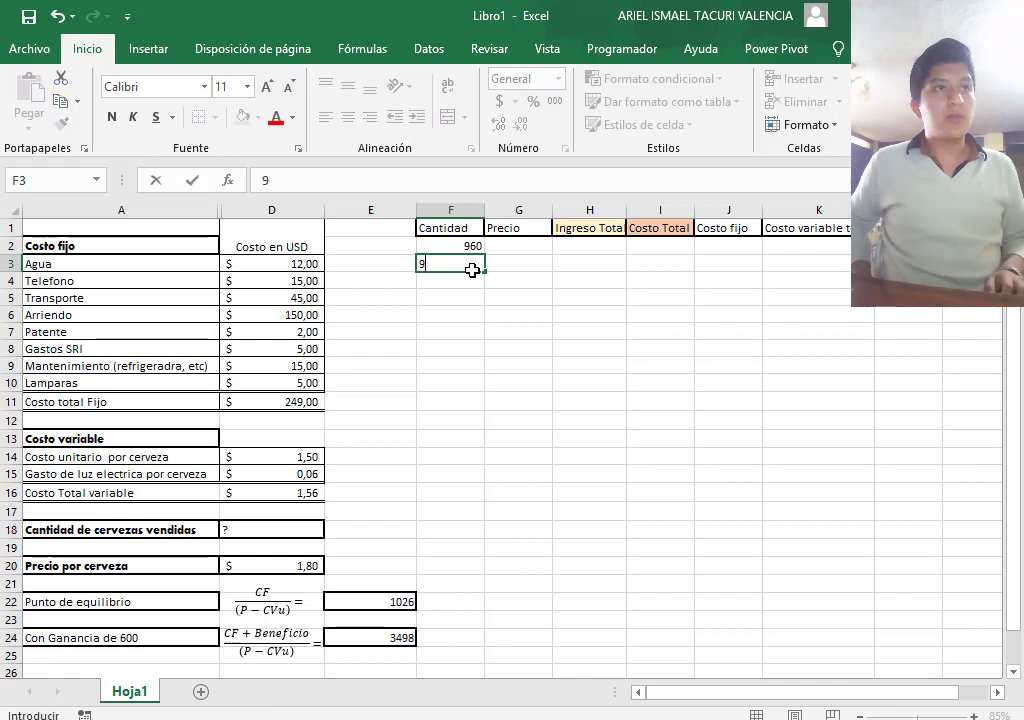
text(80)
key(Return)
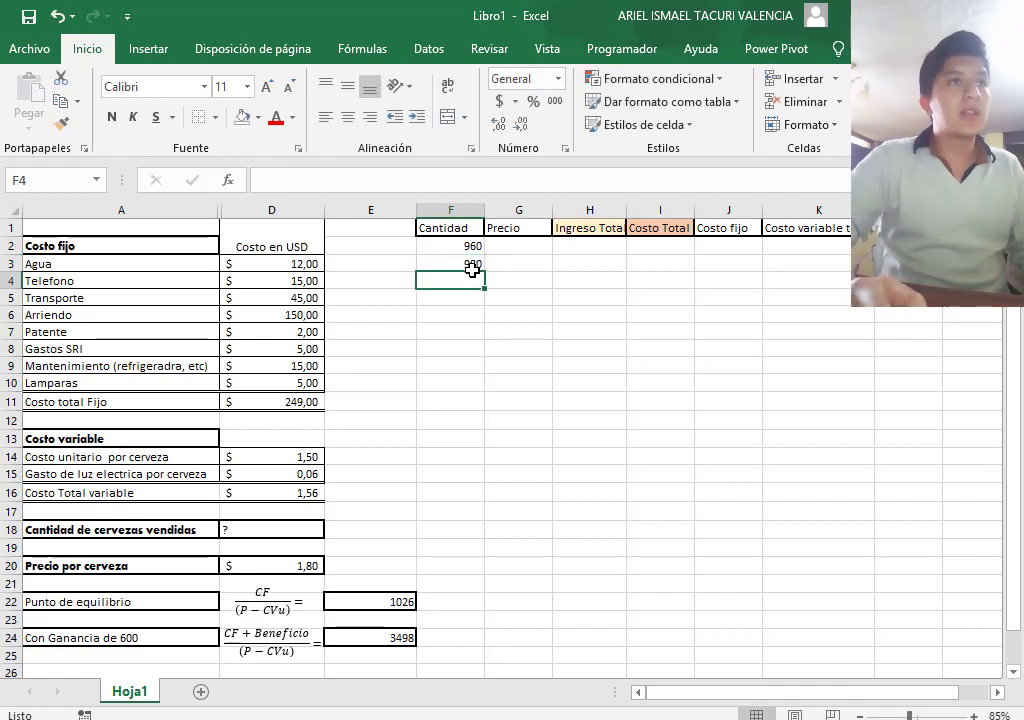
drag(464, 245, 479, 391)
click(506, 344)
Enter a Precio of 1,80 in G2 and fill it down to G10.
click(519, 247)
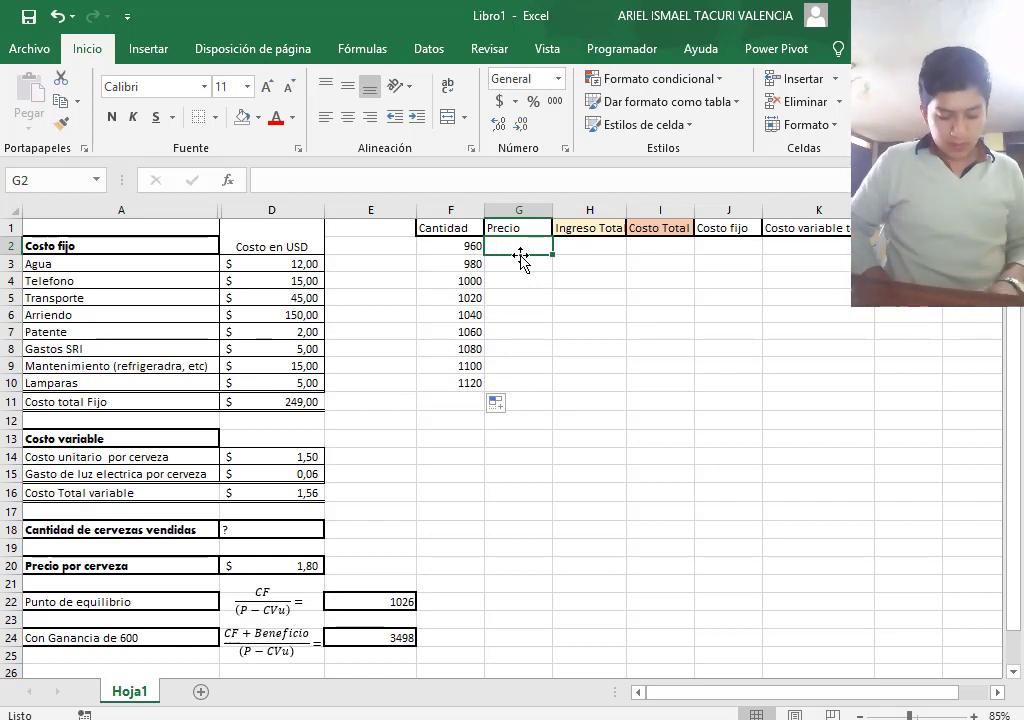
text(1,8)
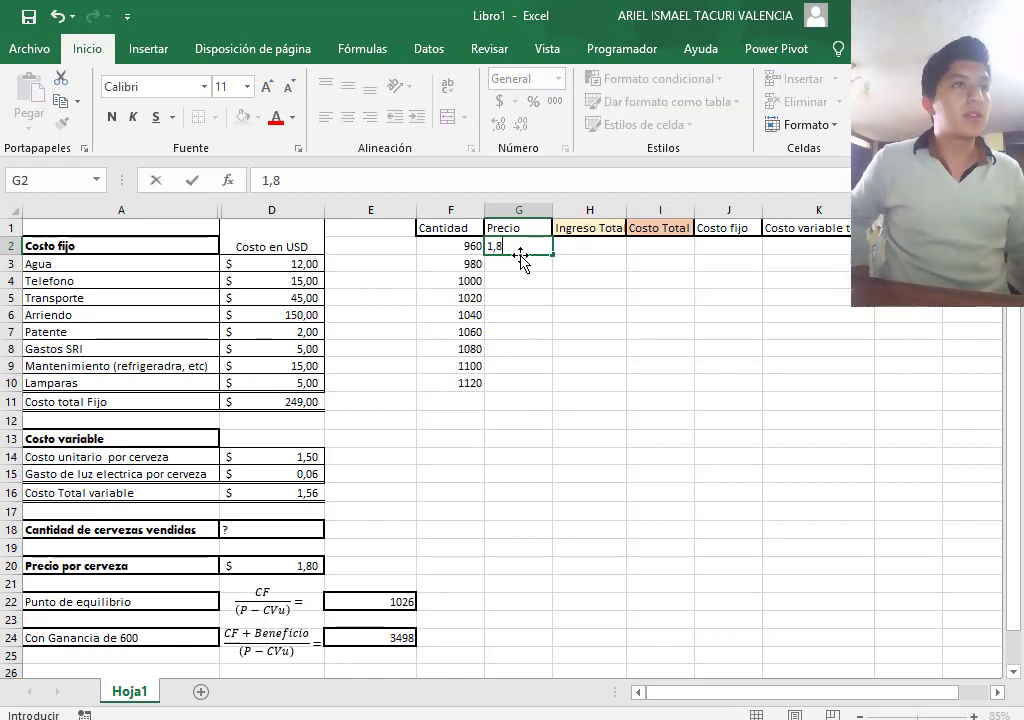
text(0)
key(ctrl+Return)
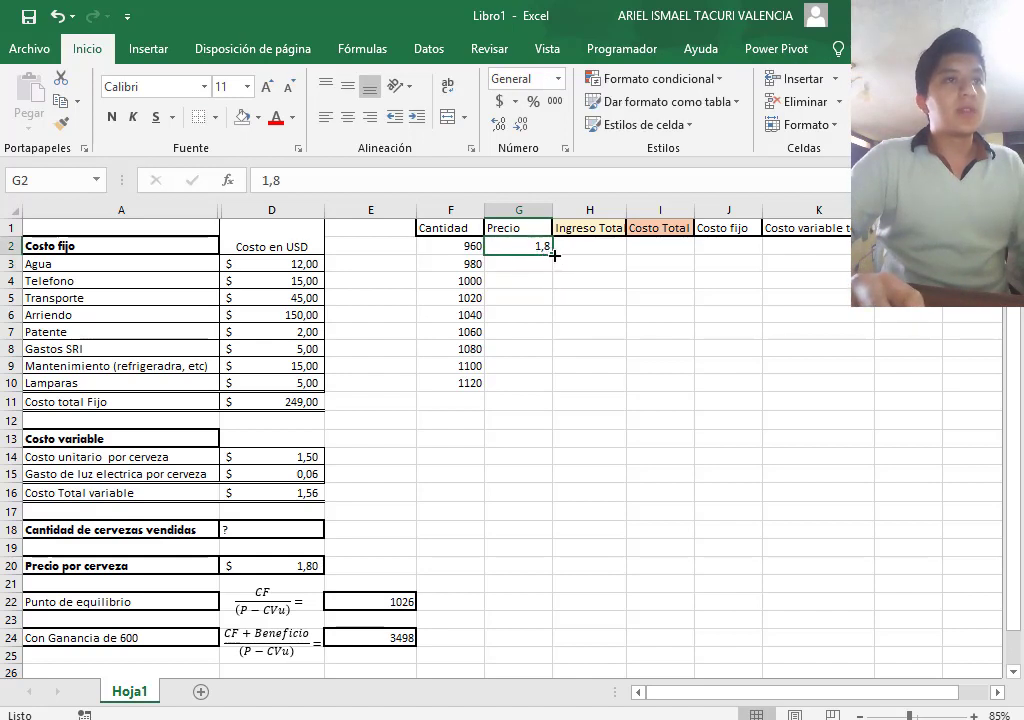
drag(551, 256, 557, 396)
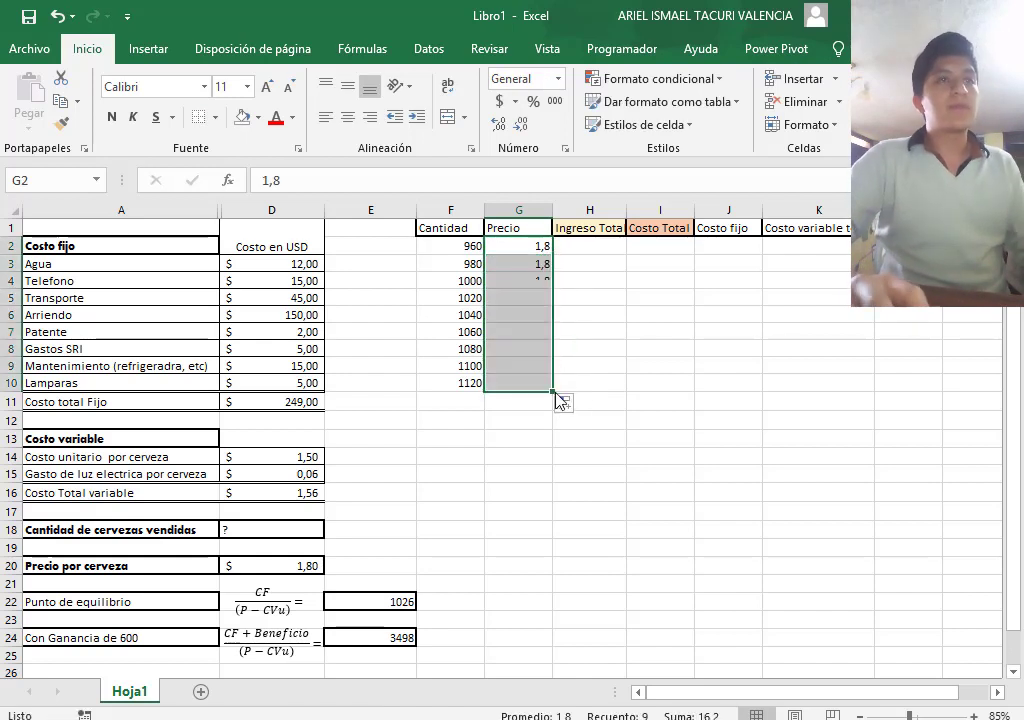
Calculate Ingreso Total in H2 as =F2*G2 and fill the formula down to H10.
click(590, 248)
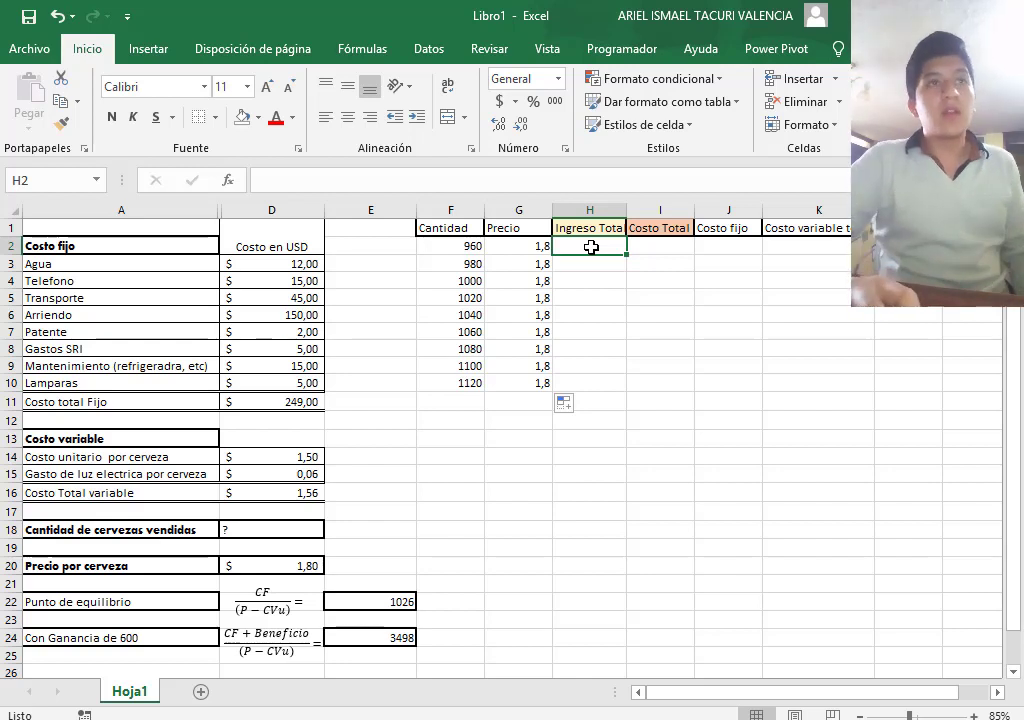
text(=)
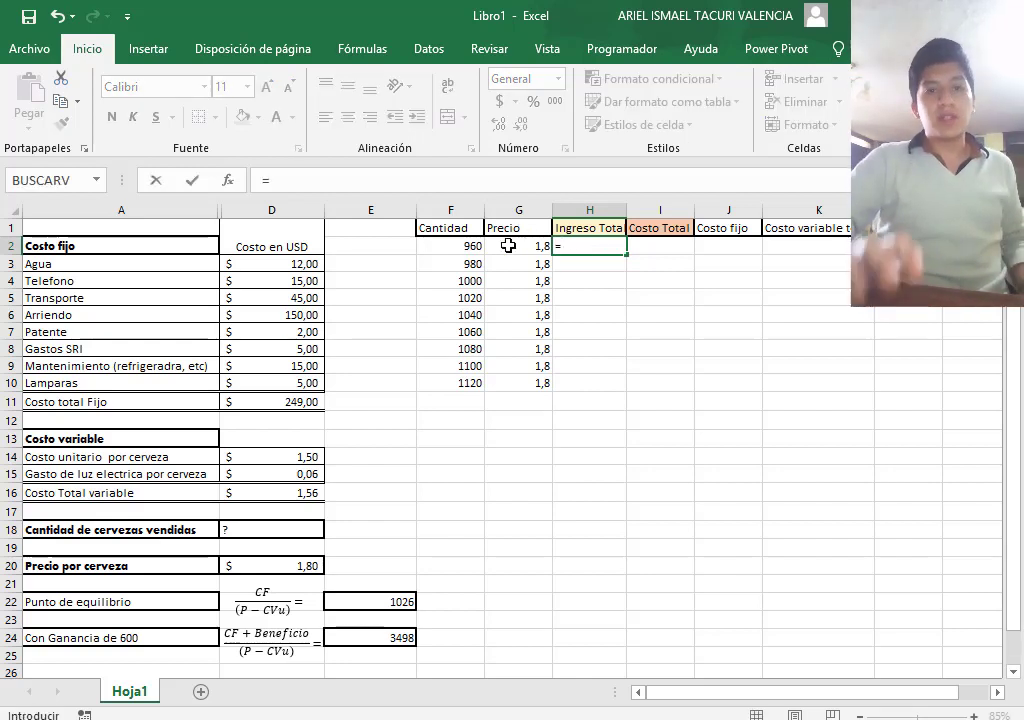
click(463, 246)
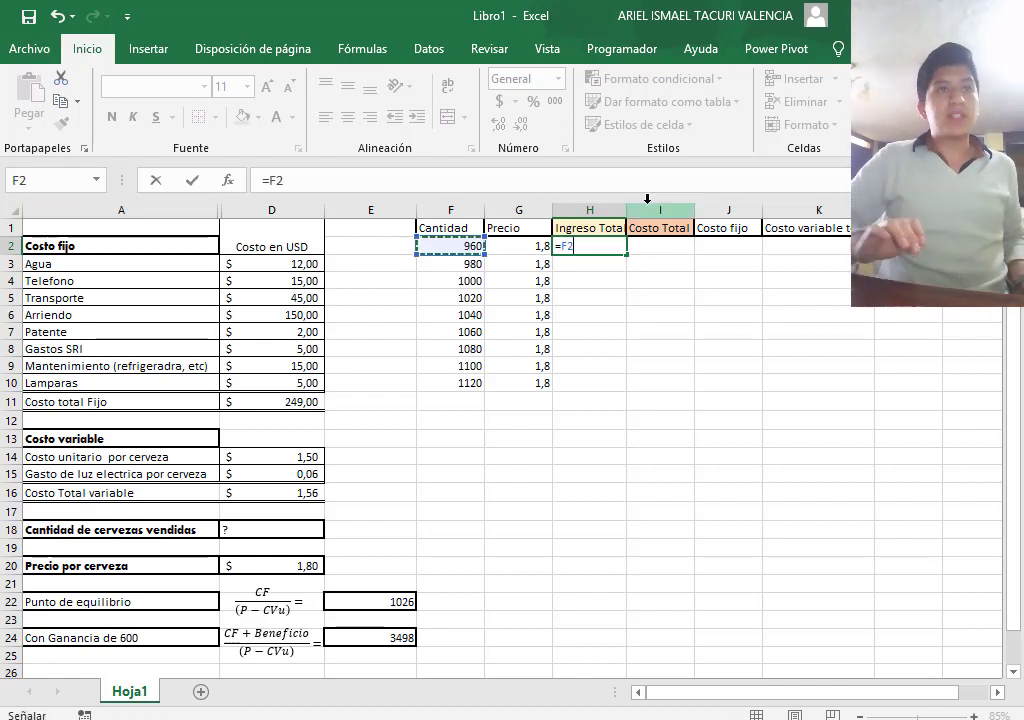
text(*)
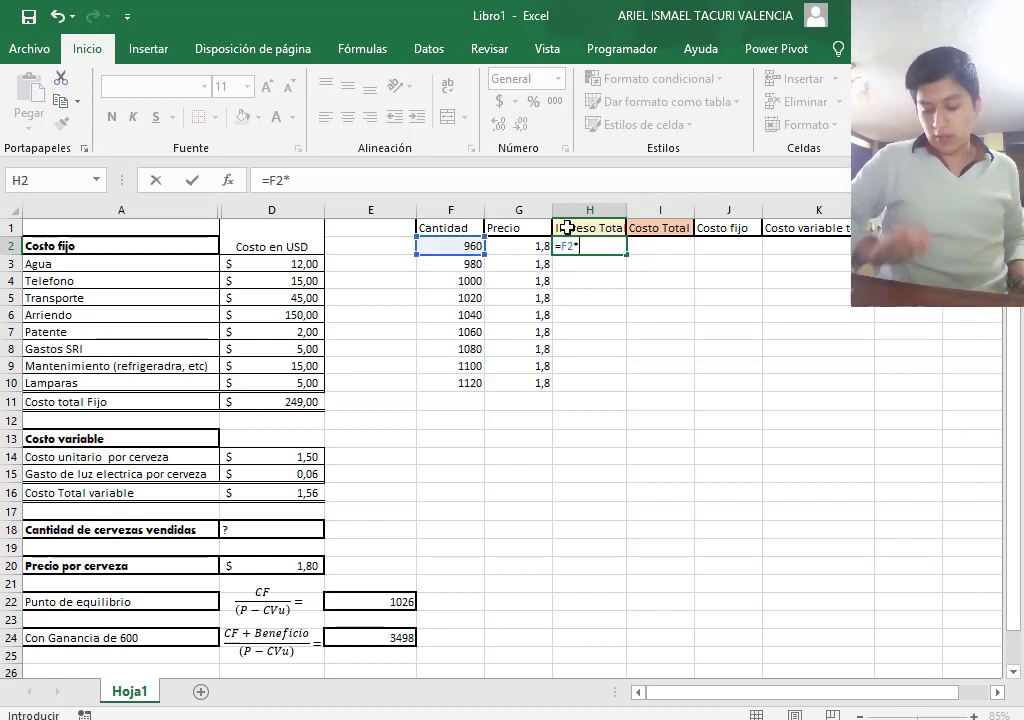
click(523, 250)
key(Return)
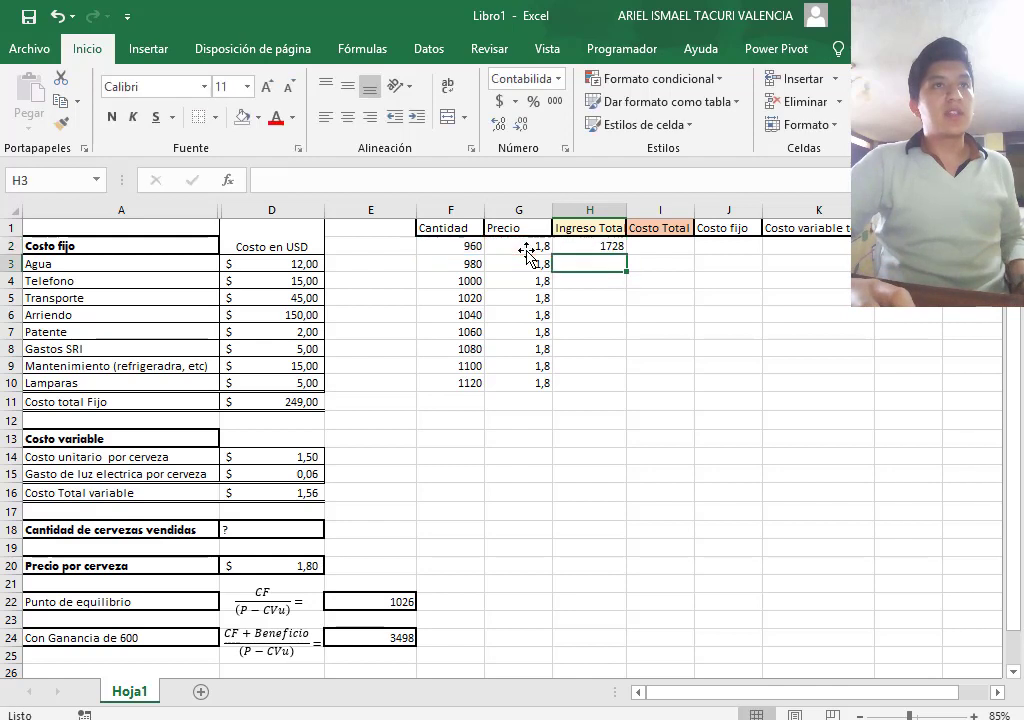
click(612, 247)
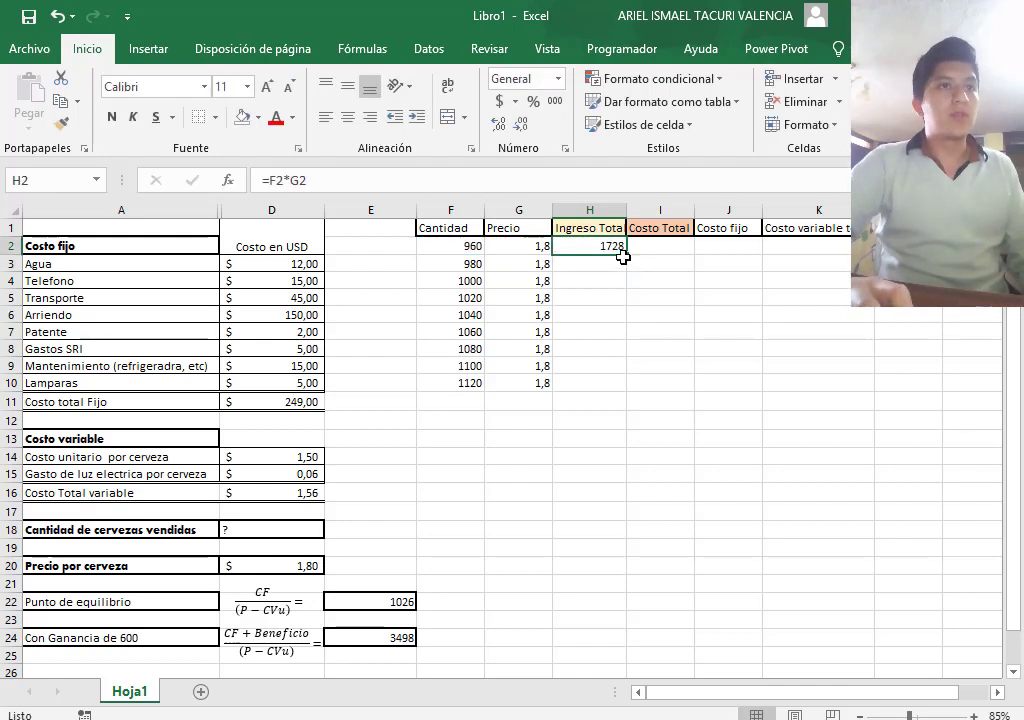
drag(622, 257, 617, 390)
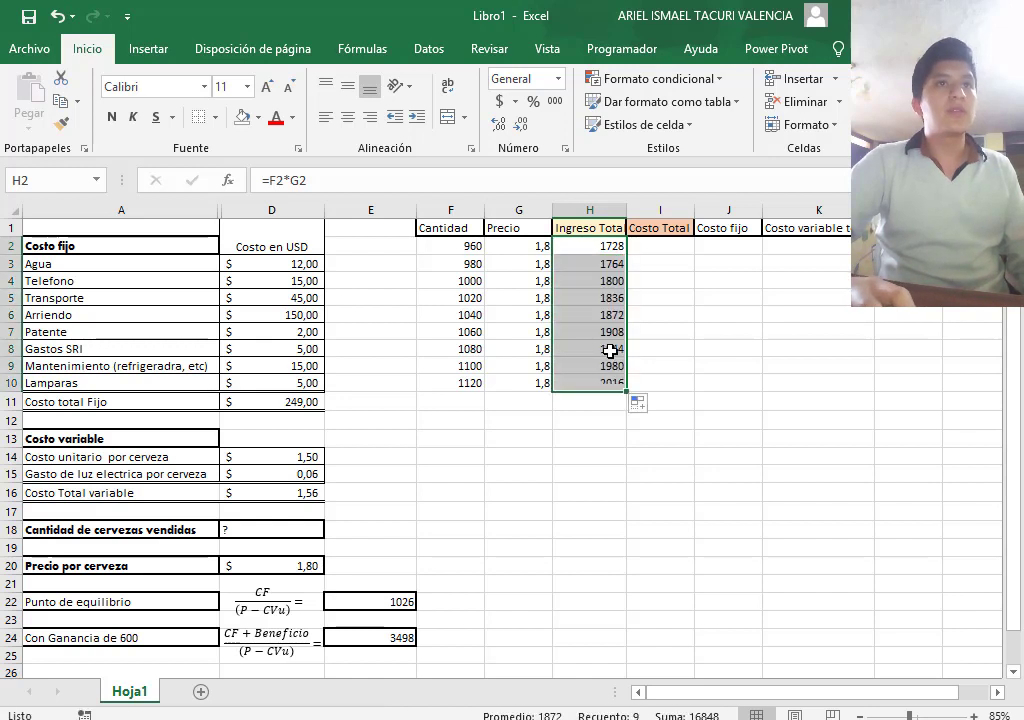
click(599, 367)
Reference the total fixed cost in J2 with the absolute formula =$D$11 and fill the Costo fijo column down to J10.
click(681, 246)
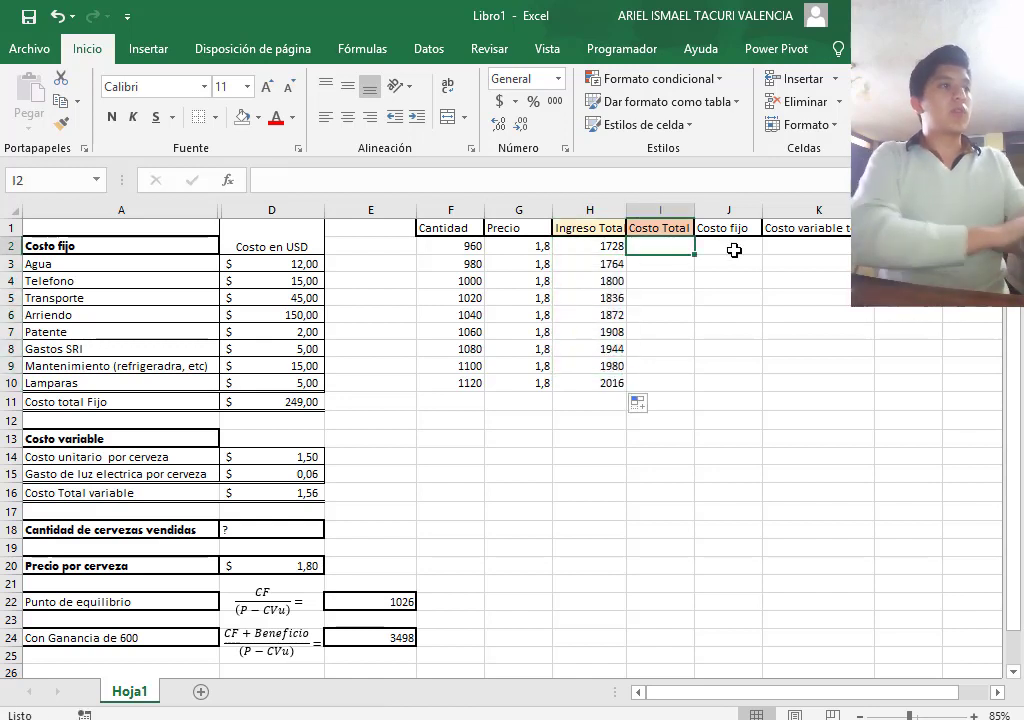
click(734, 251)
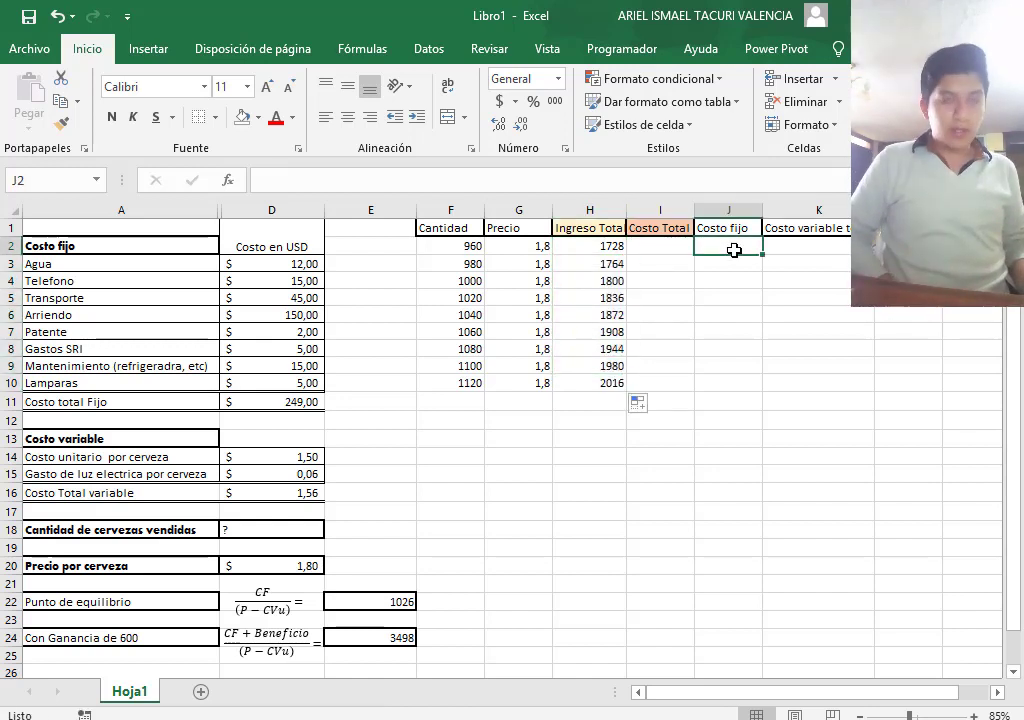
text(=)
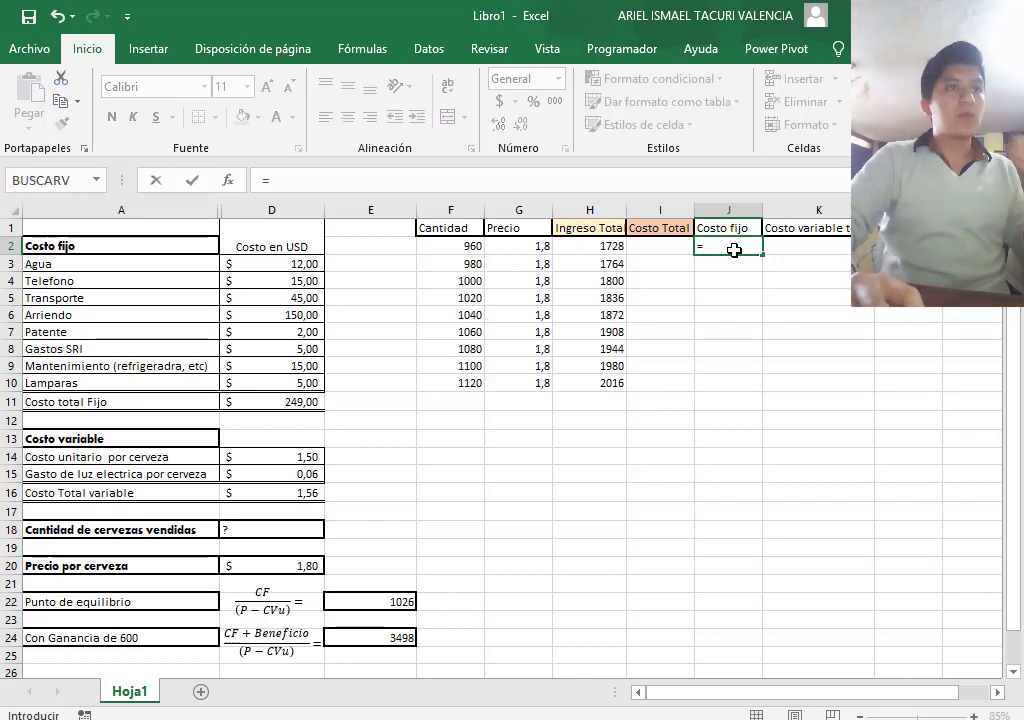
click(305, 401)
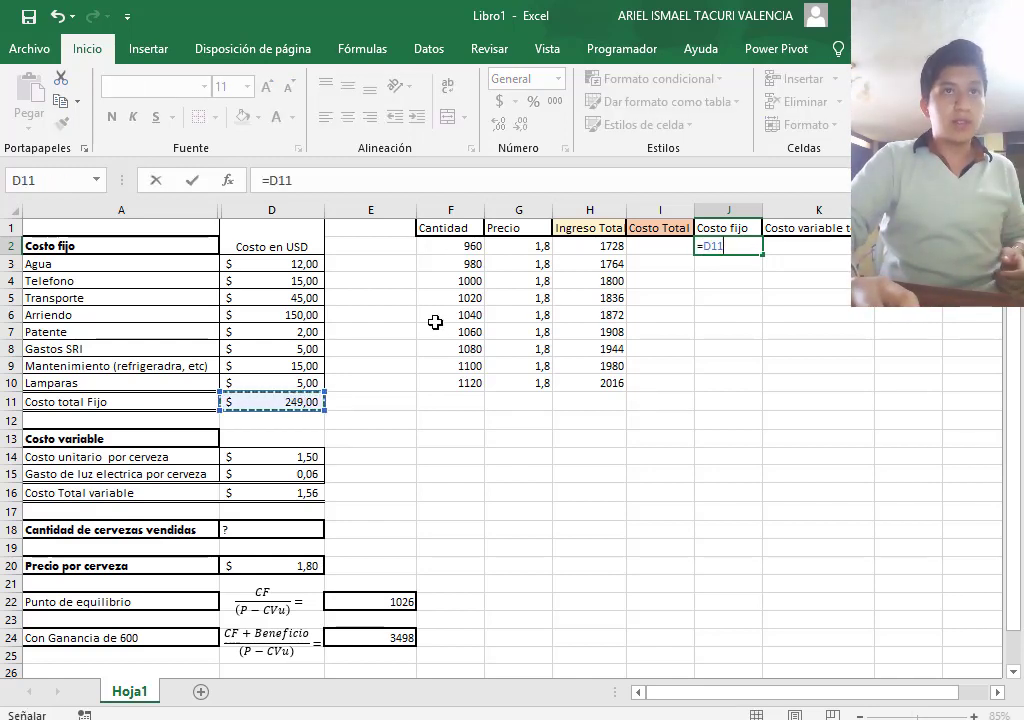
click(712, 247)
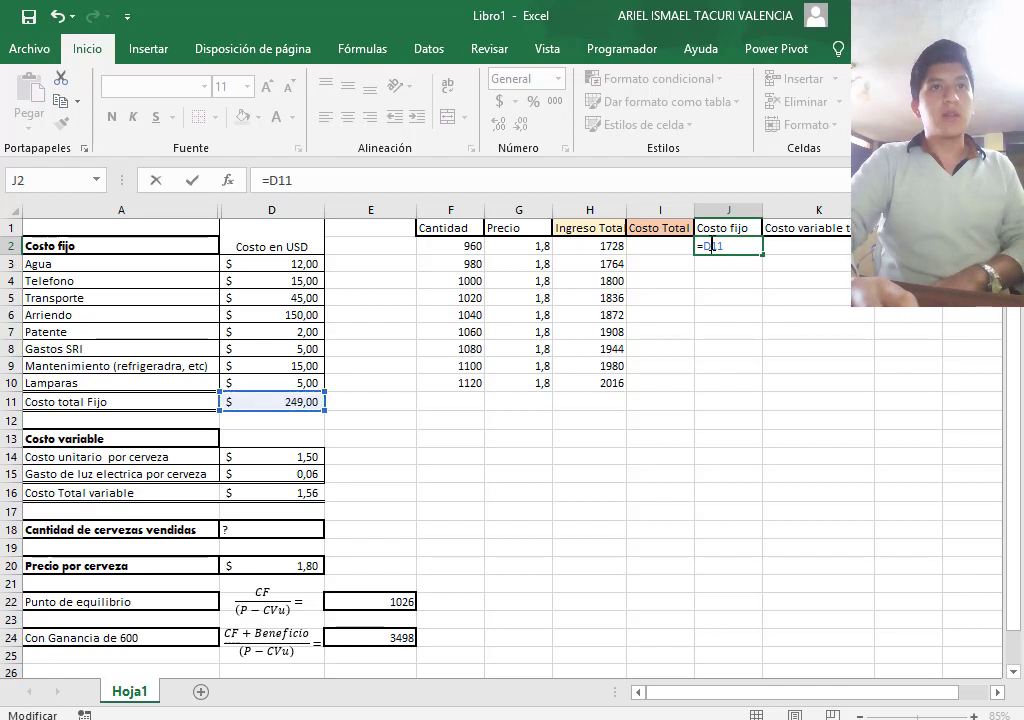
key(F4)
key(Return)
click(745, 246)
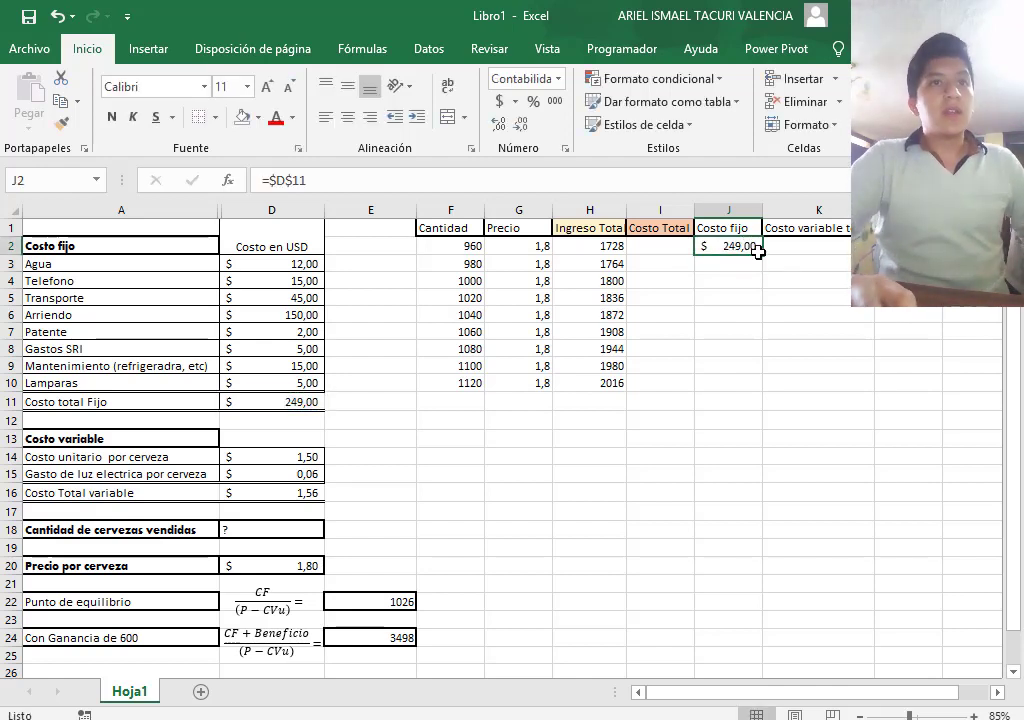
drag(757, 252, 750, 391)
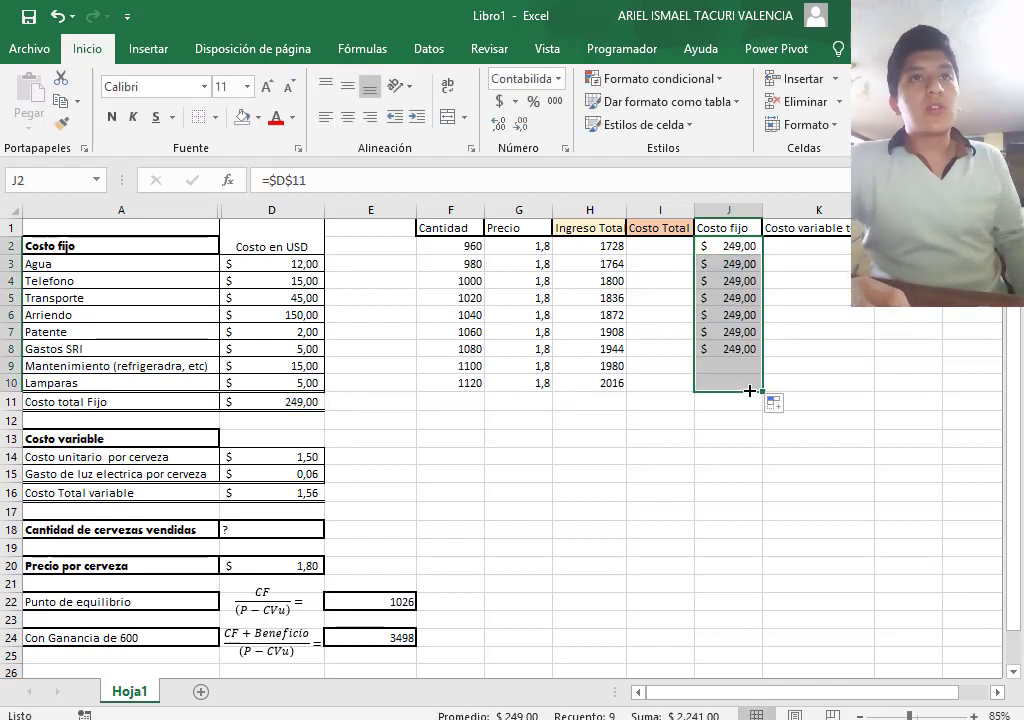
Calculate the total variable cost in K2 as =F2*$D$16, keeping the unit variable cost as an absolute reference.
click(828, 250)
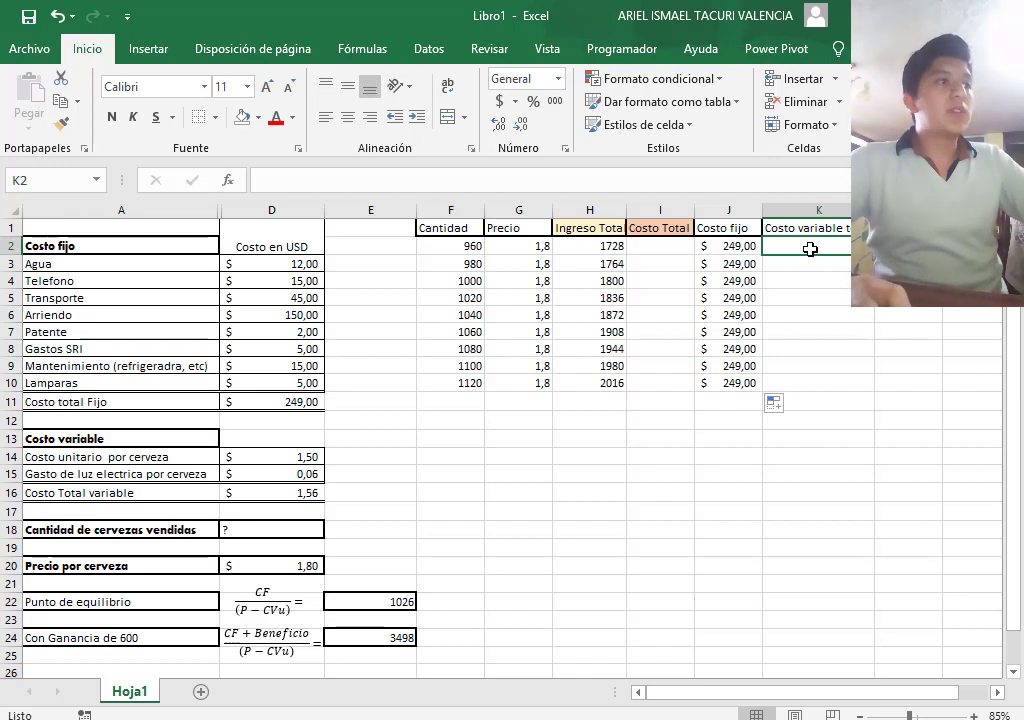
click(454, 251)
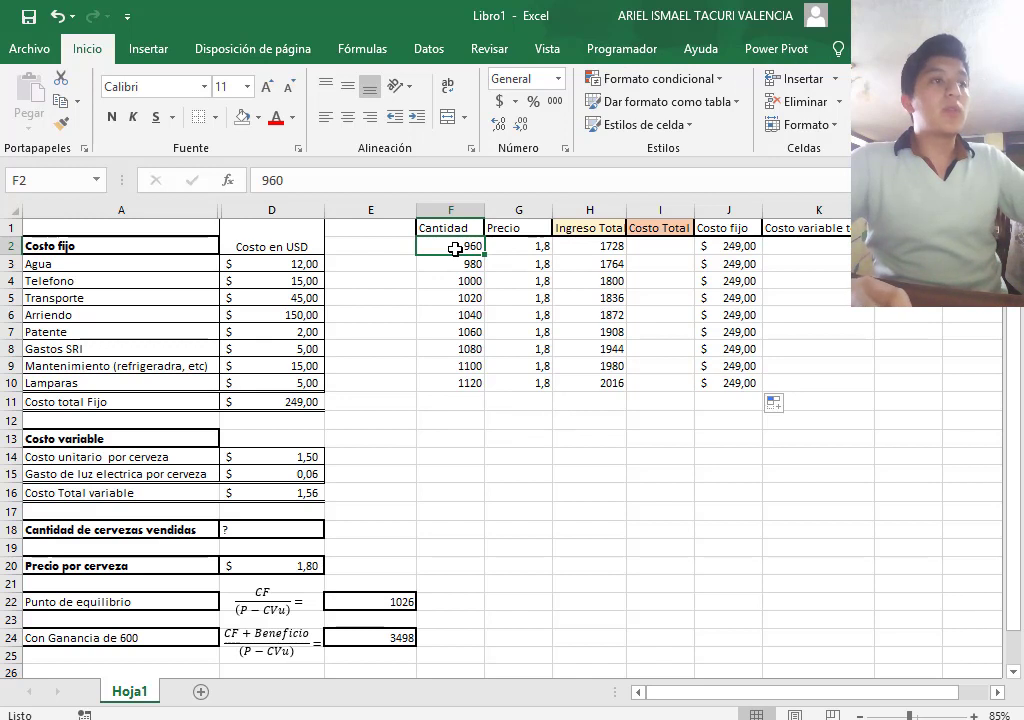
click(273, 495)
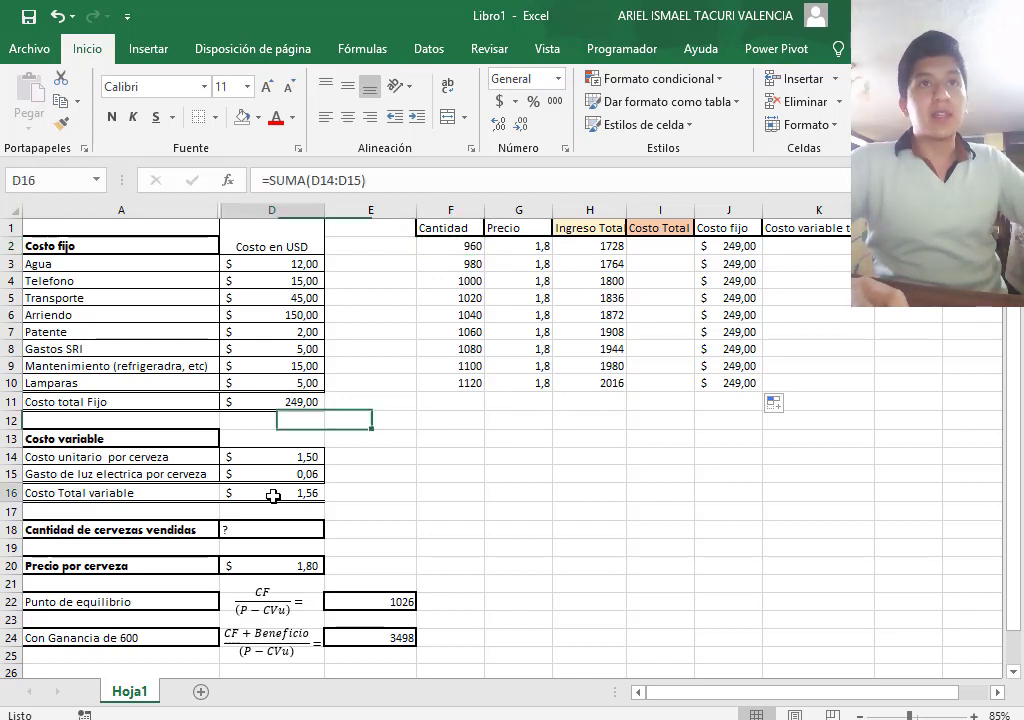
click(811, 248)
text(=)
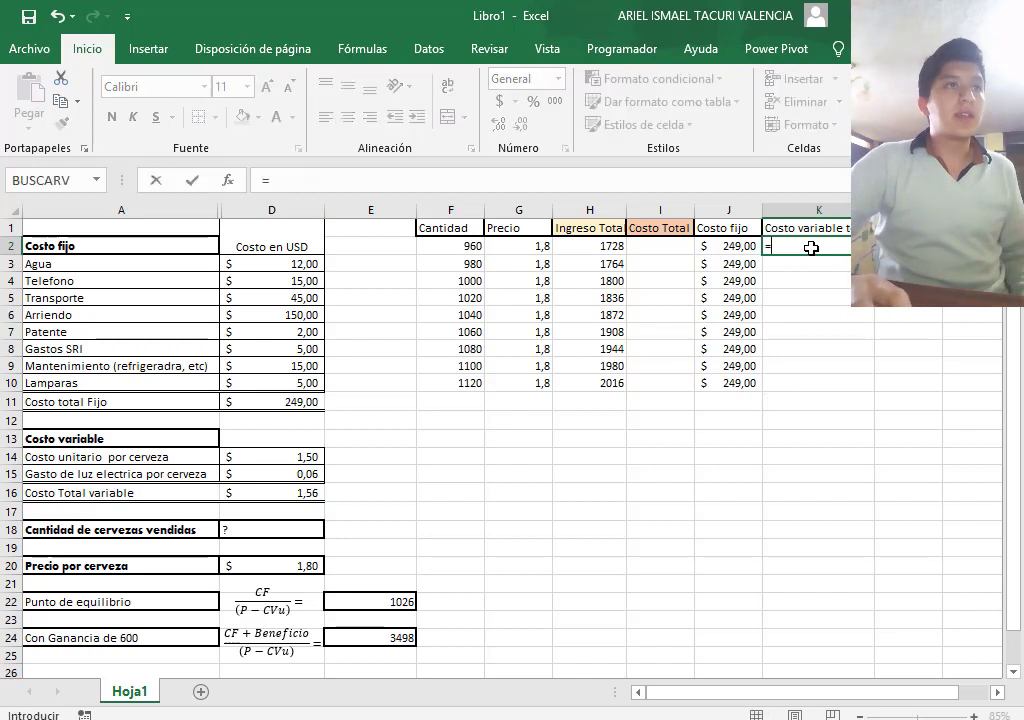
click(456, 246)
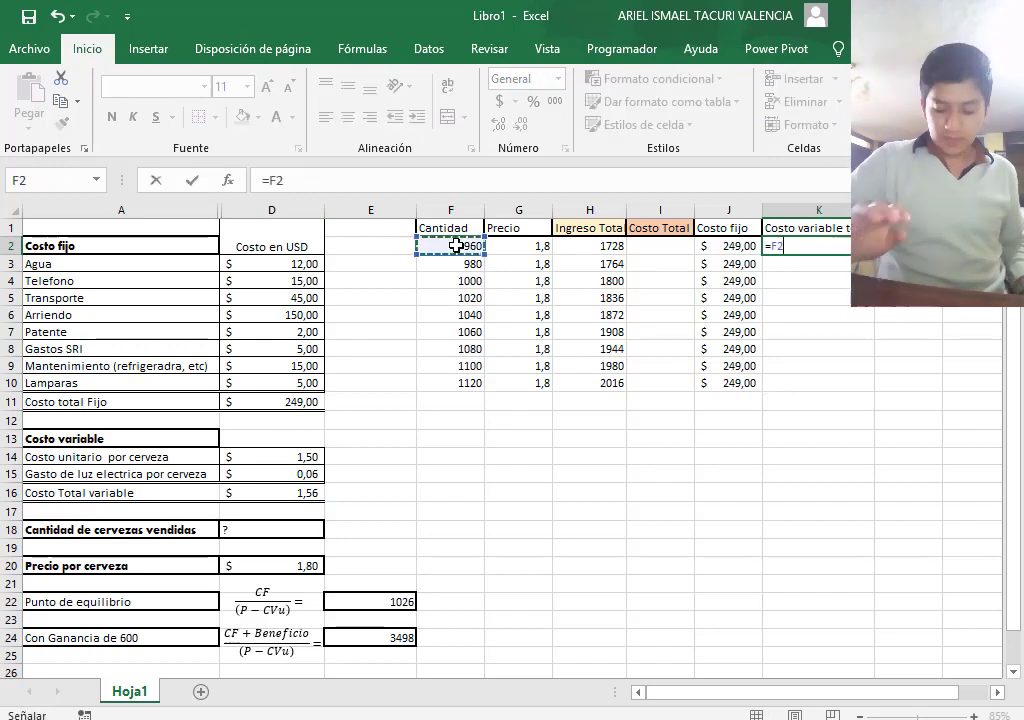
text(*)
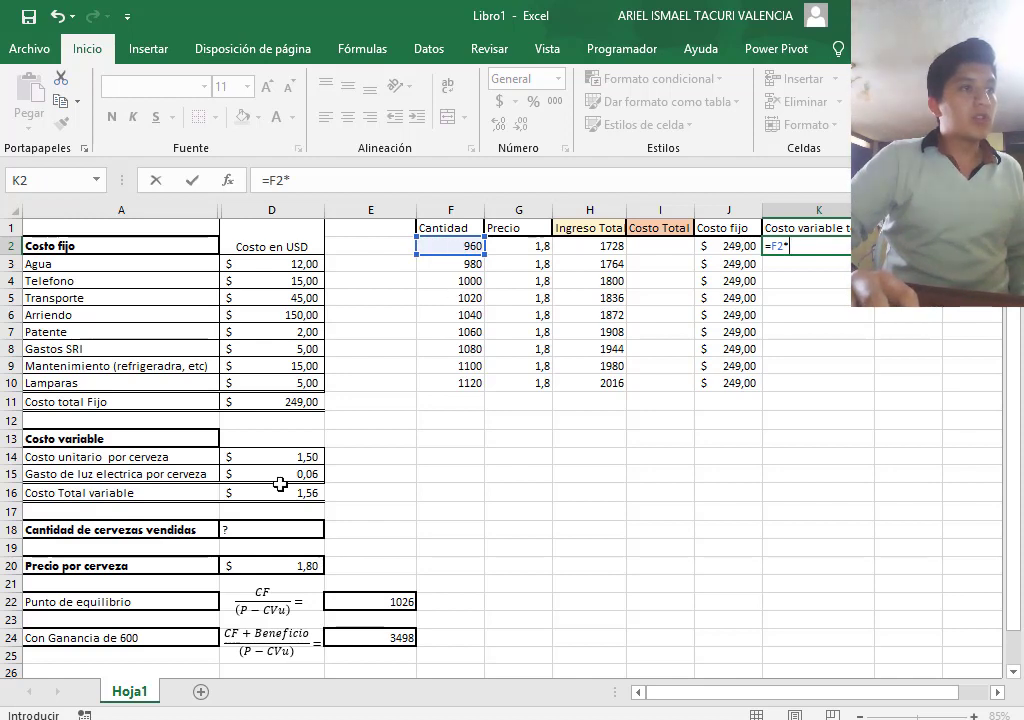
click(248, 492)
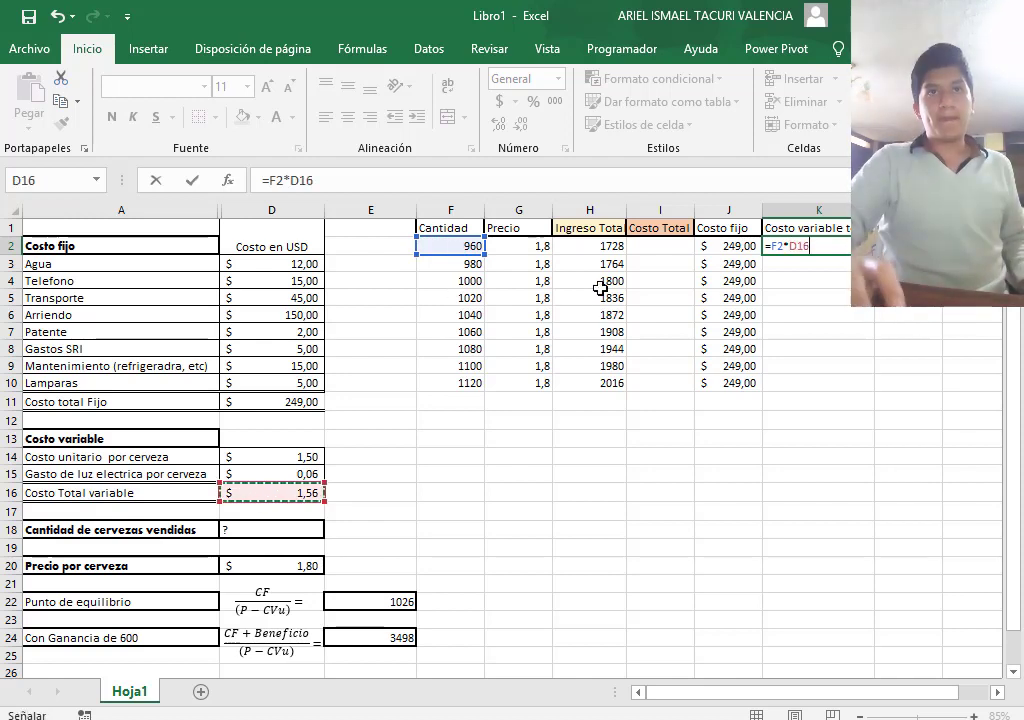
click(817, 246)
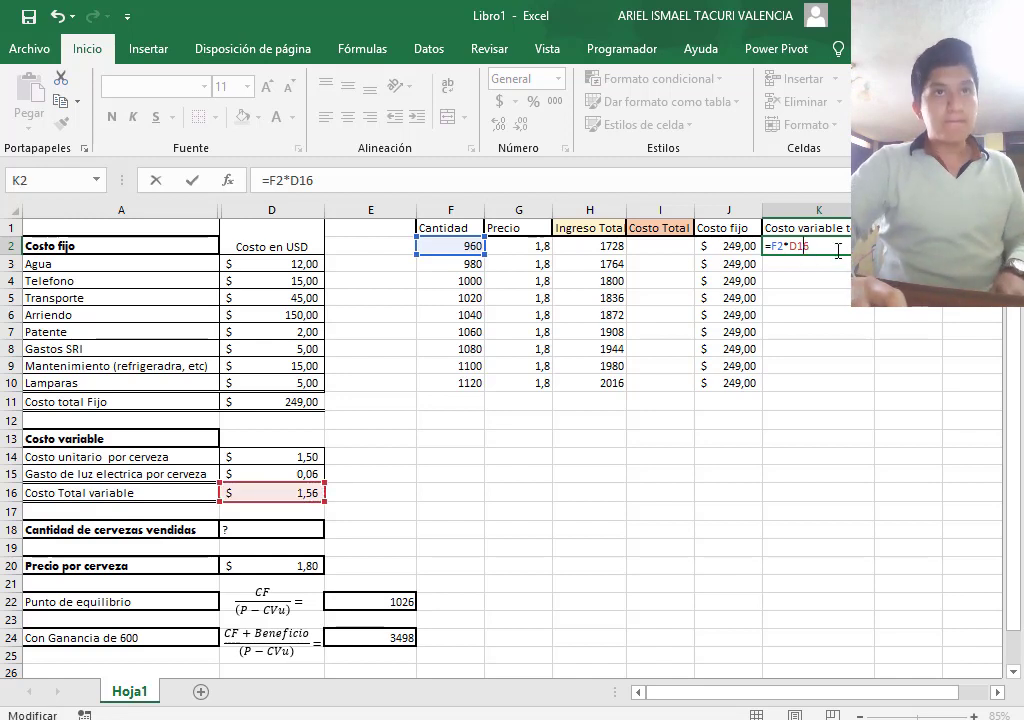
key(F4)
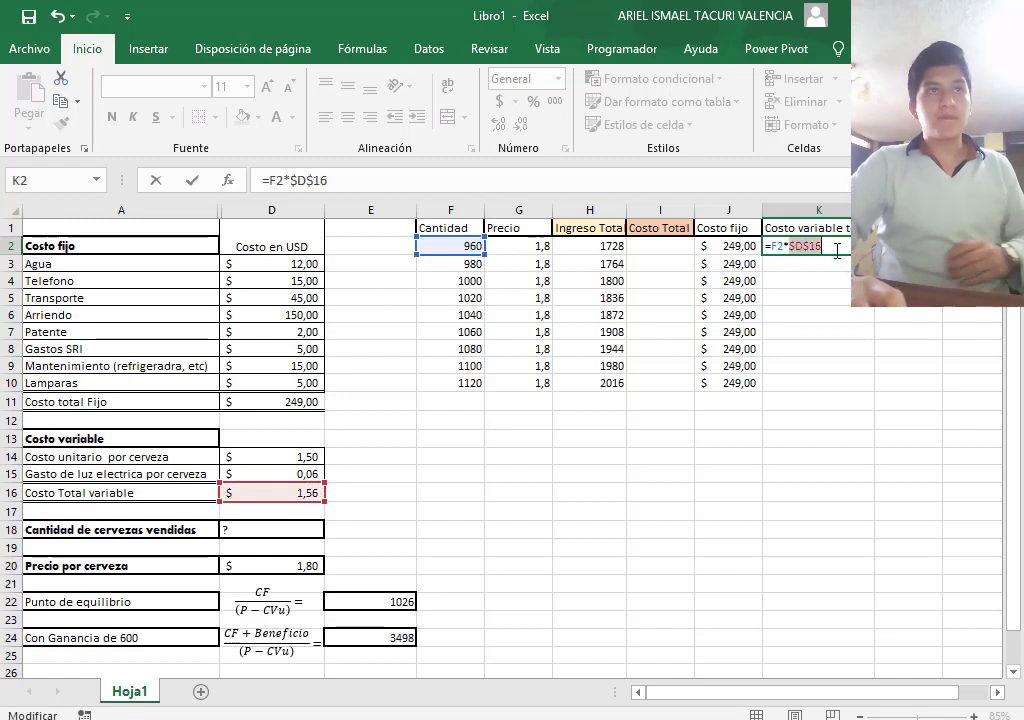
key(Return)
Fill the variable cost formula from K2 down to K10 and check the copied formula in K3.
click(837, 245)
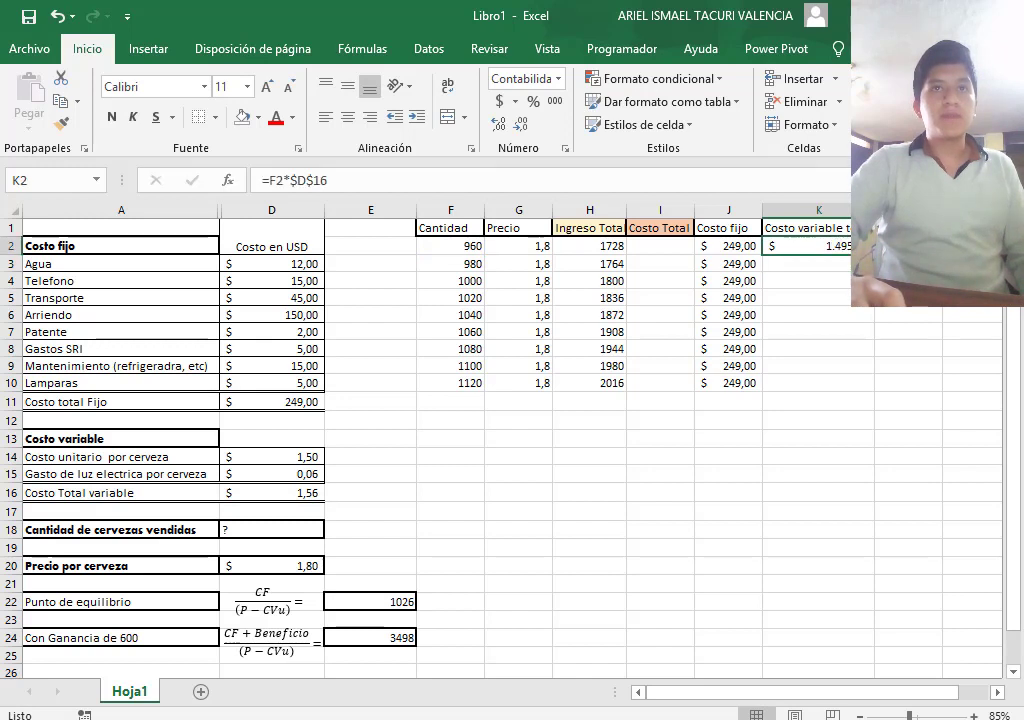
drag(851, 254, 863, 390)
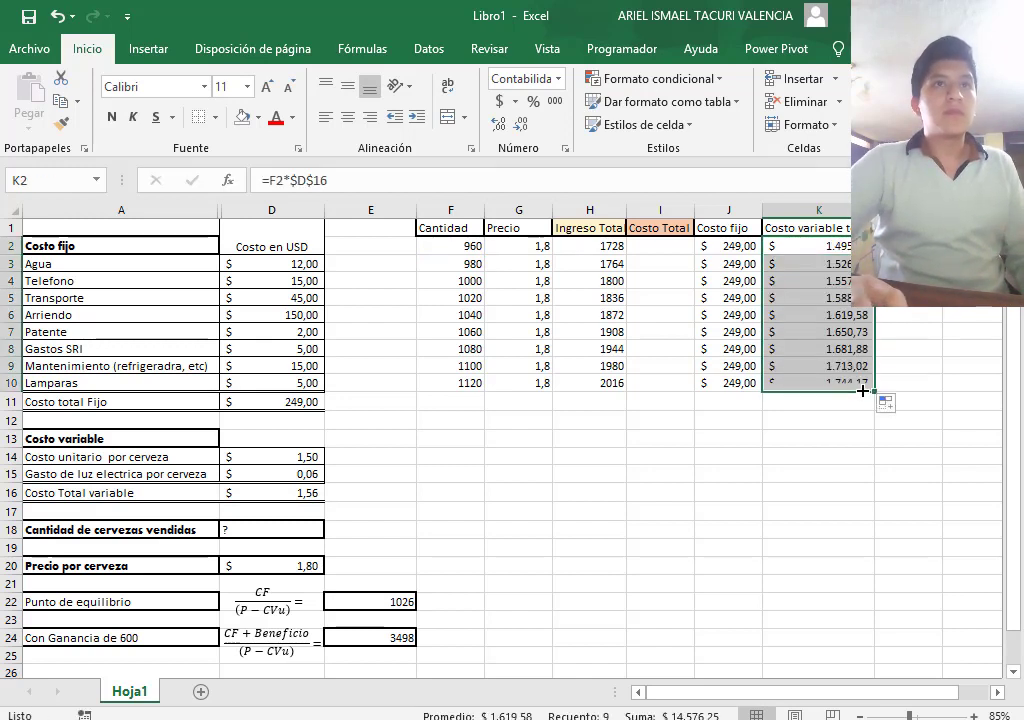
click(691, 298)
click(805, 266)
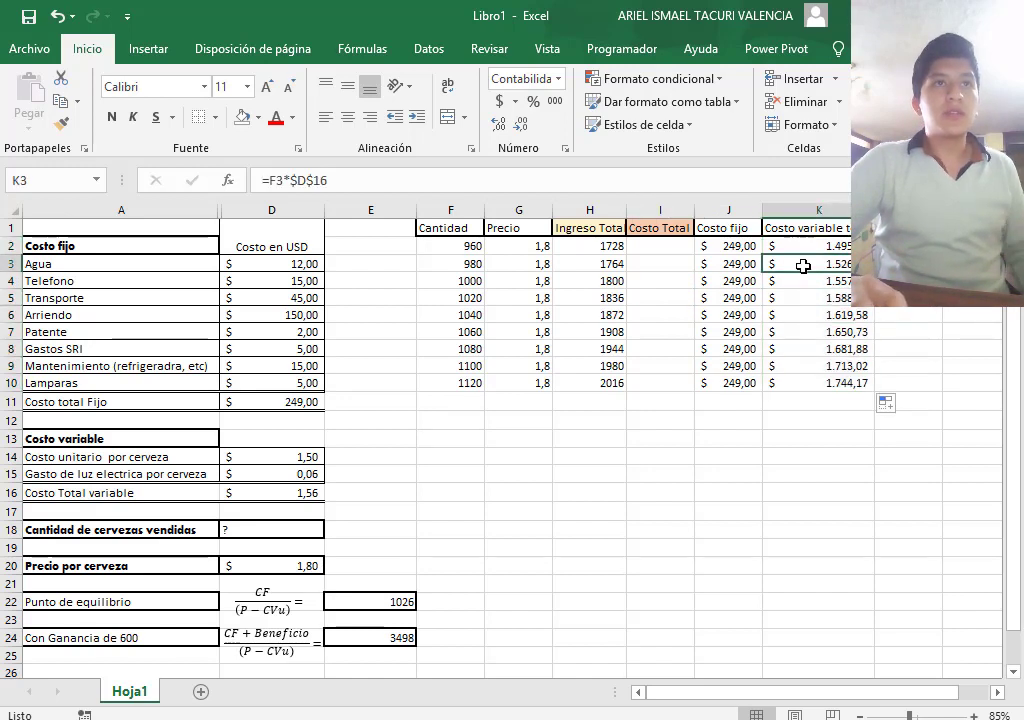
click(839, 229)
Calculate Costo Total in I2 by adding the fixed and variable costs with =J2+K2.
click(668, 246)
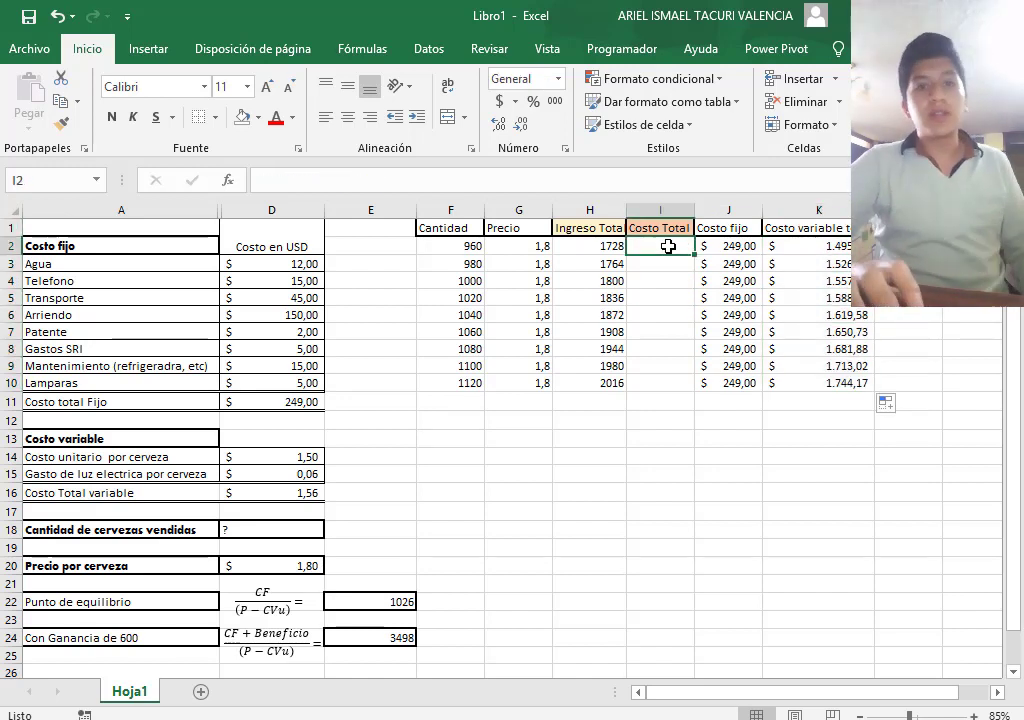
text(=)
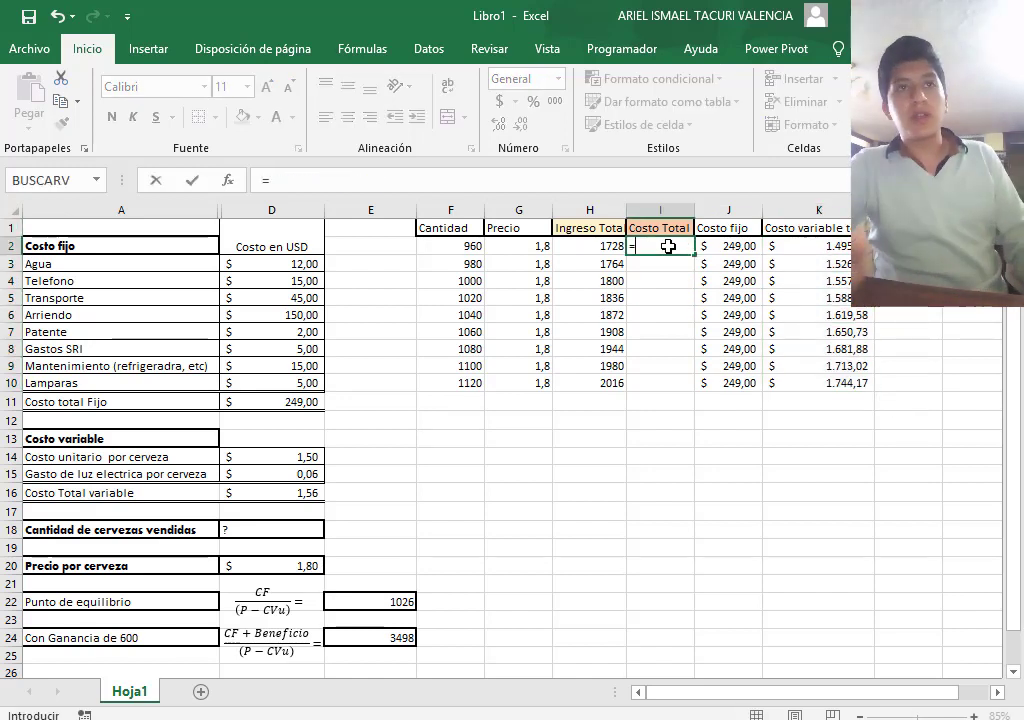
click(726, 250)
text(+)
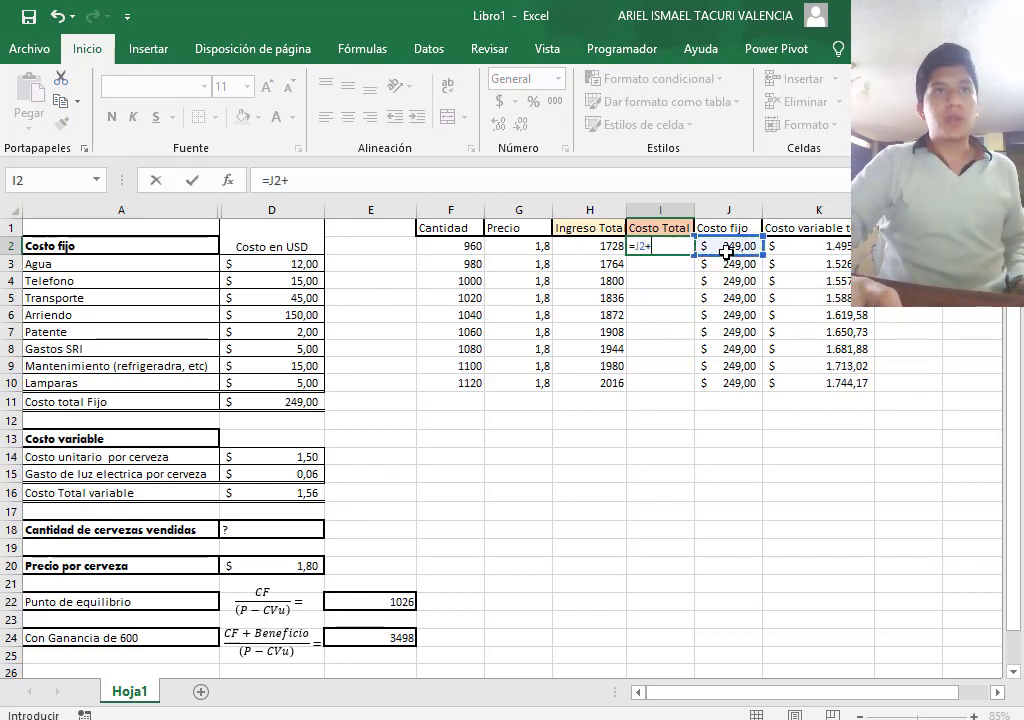
click(797, 247)
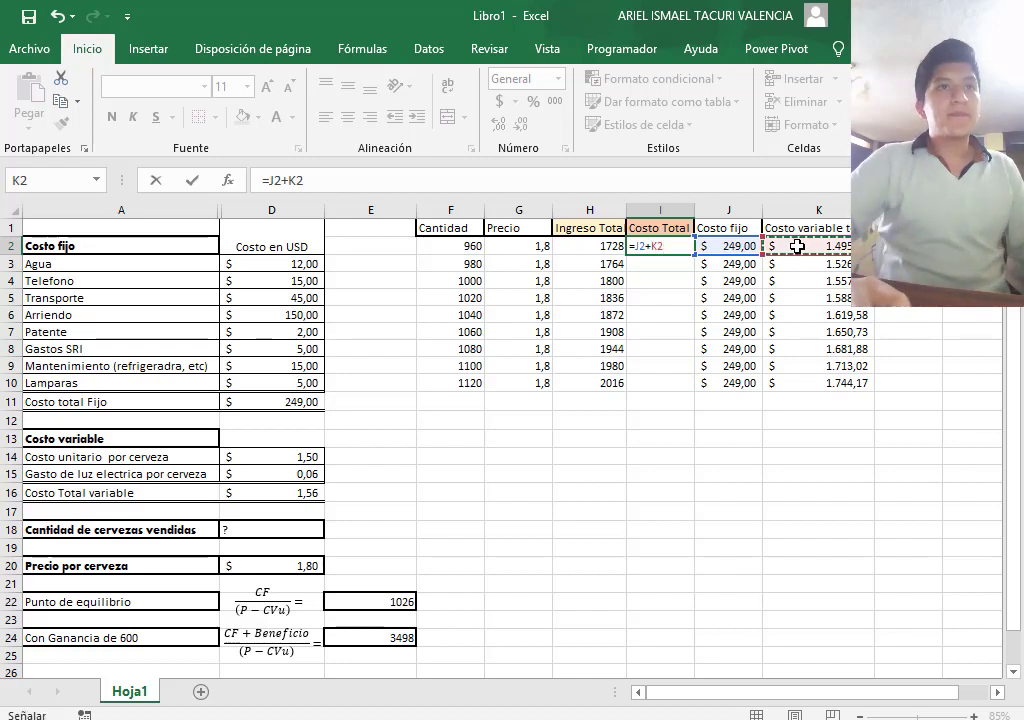
key(Return)
Fill the Costo Total formula from I2 down to I10, undoing a fill that runs past the table's last row.
click(652, 244)
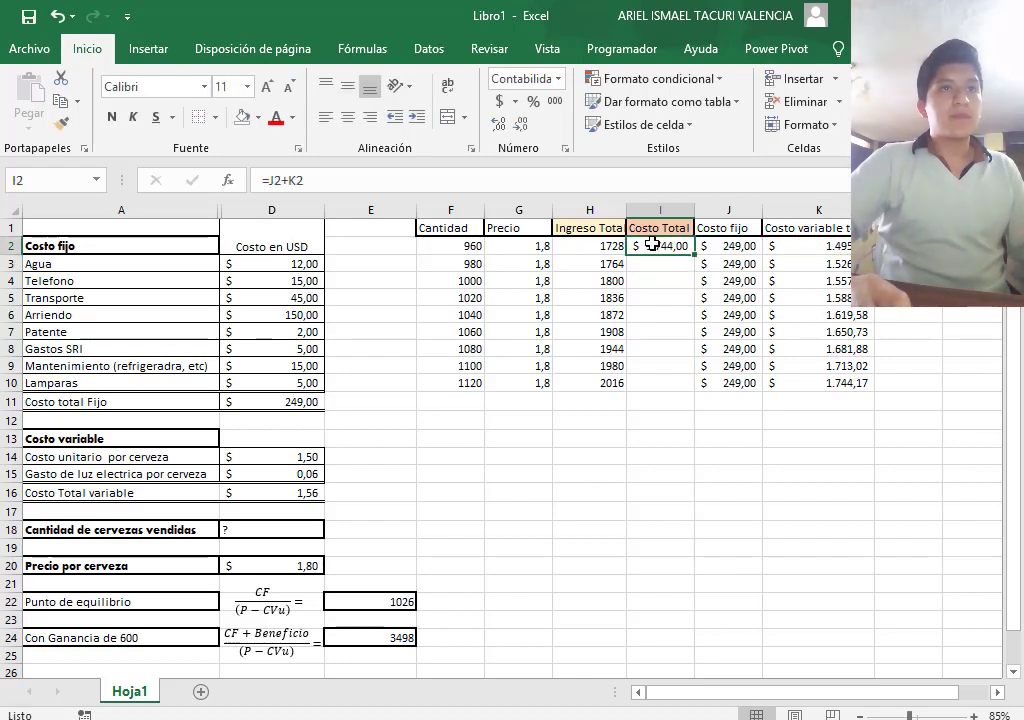
drag(695, 254, 695, 403)
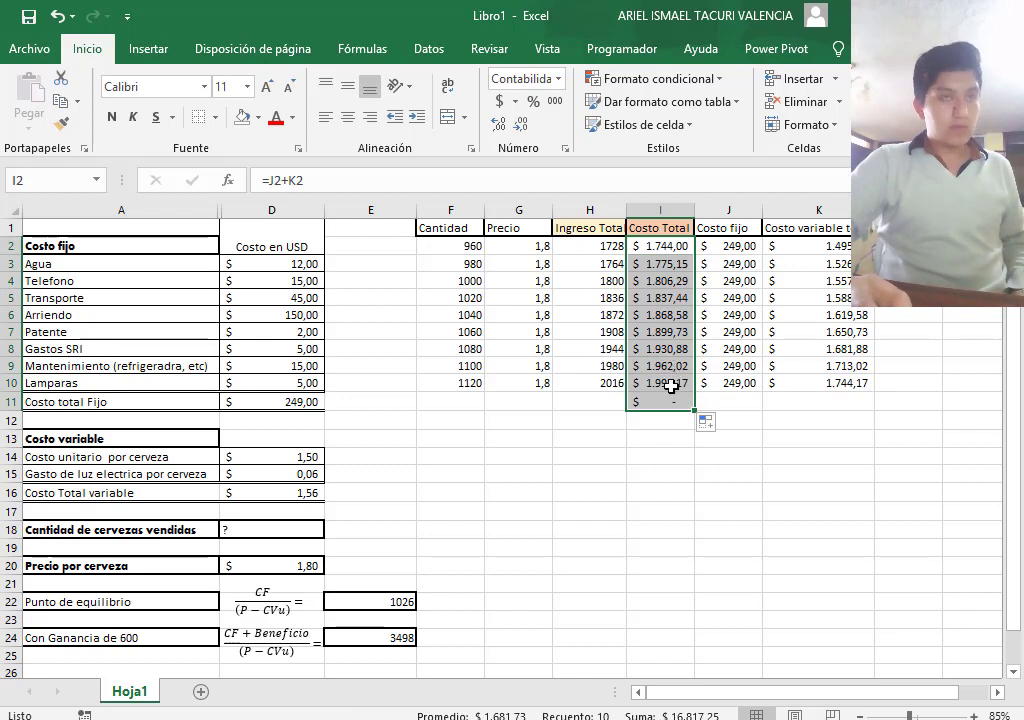
key(ctrl+z)
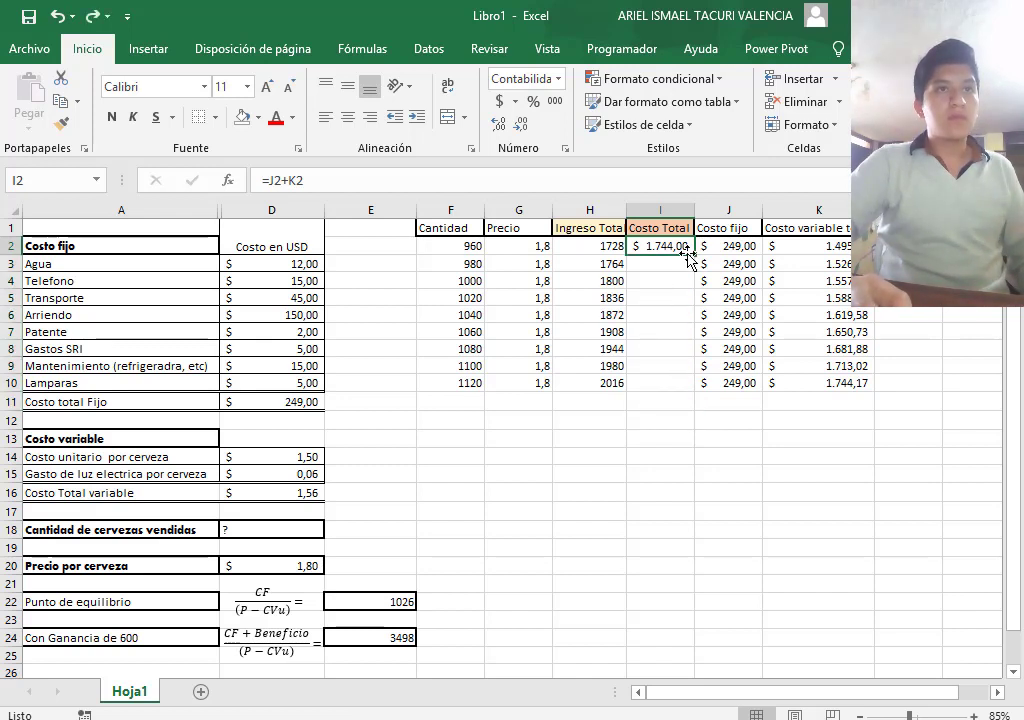
drag(695, 254, 679, 390)
click(677, 330)
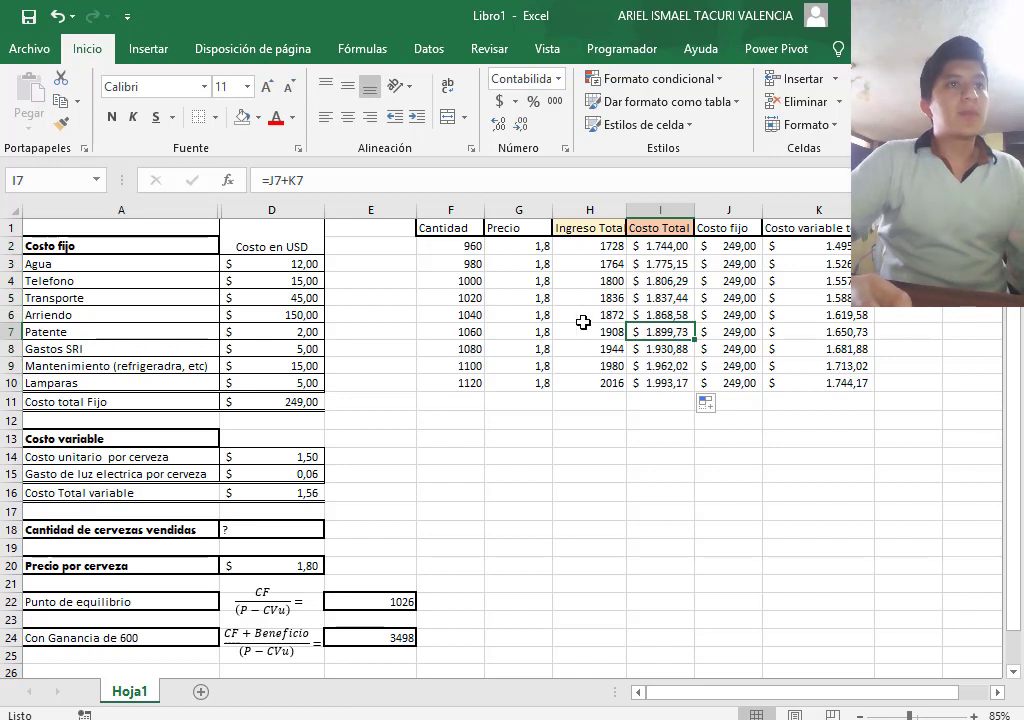
Apply the Contabilidad number format to the Precio and Ingreso Total values in G2:H10.
click(598, 314)
drag(538, 246, 591, 386)
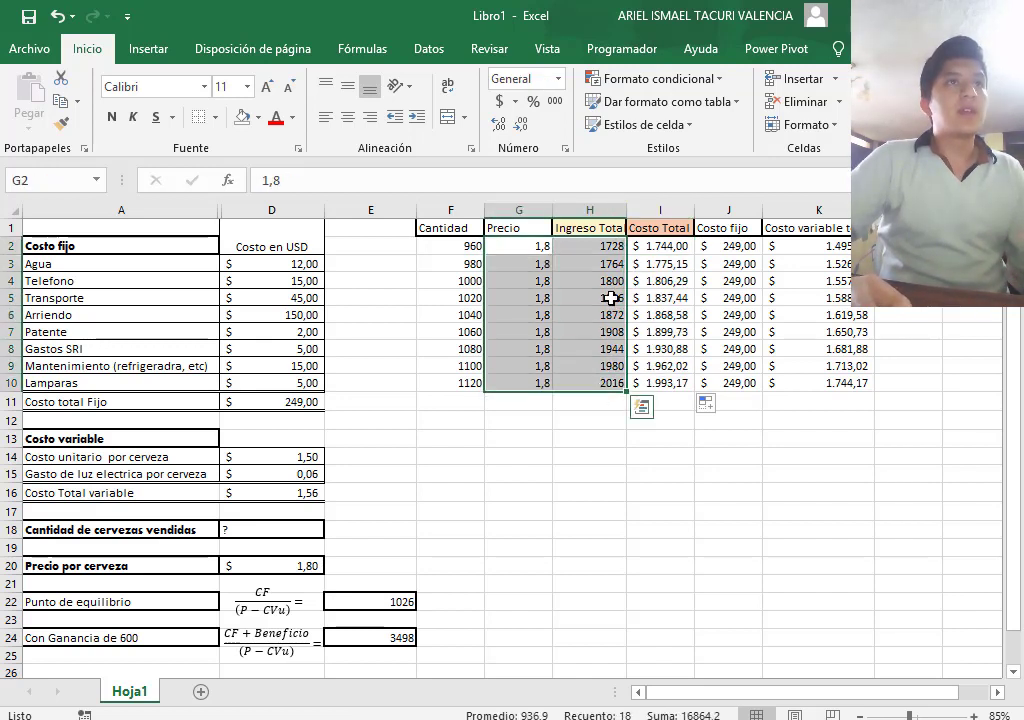
click(558, 82)
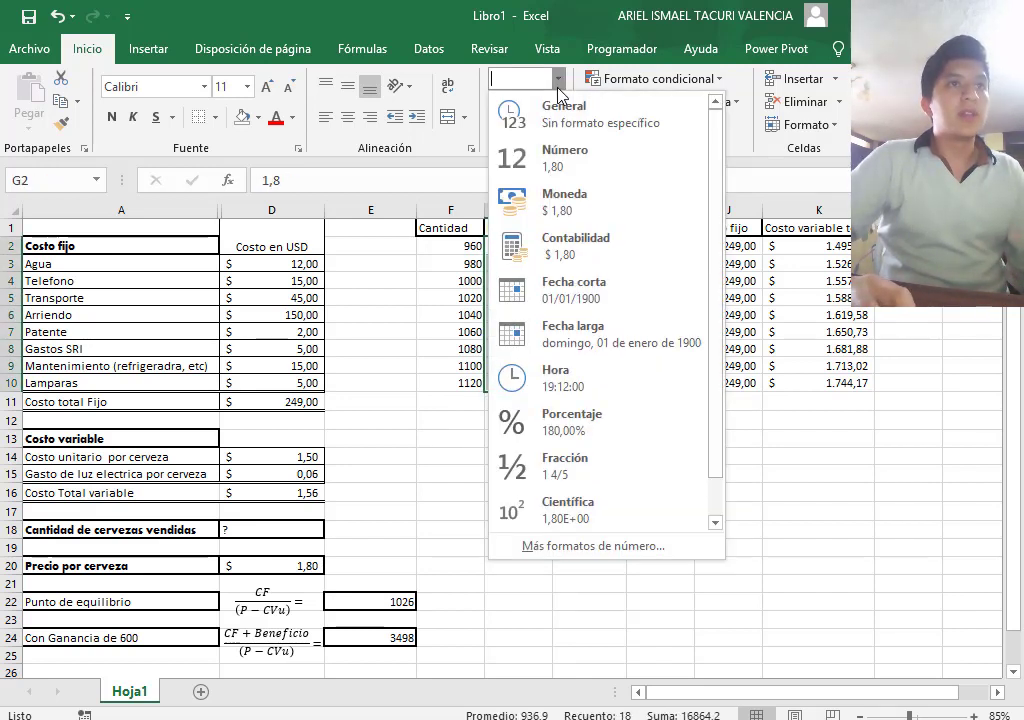
click(544, 247)
click(551, 292)
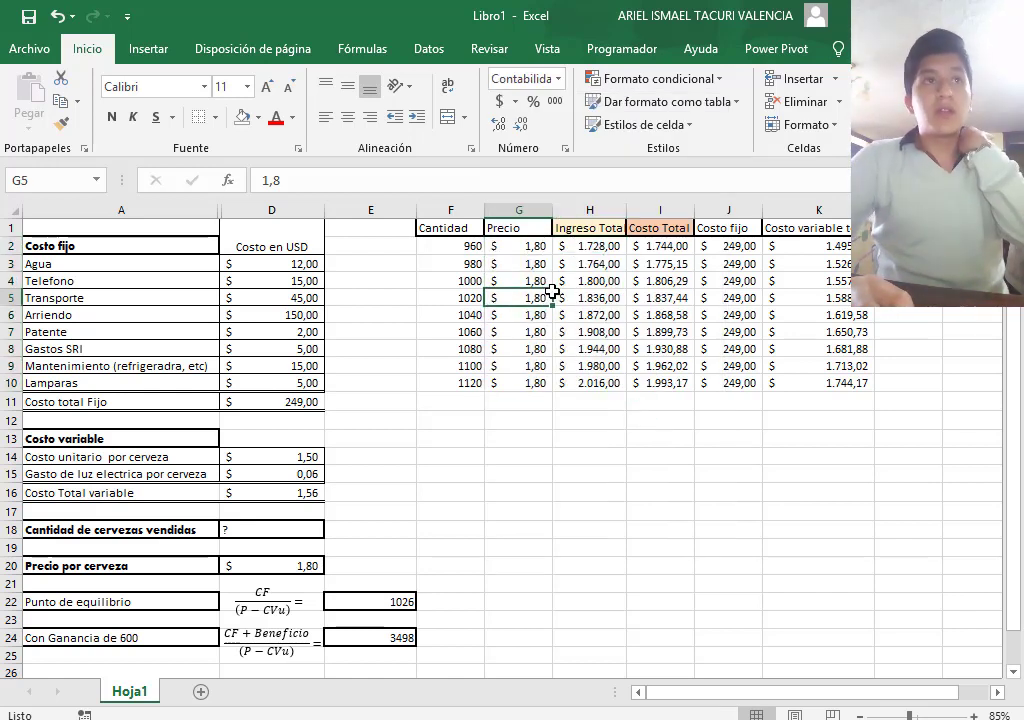
Fill the Ingreso Total column, H1:H10, with the light gold theme color.
click(603, 244)
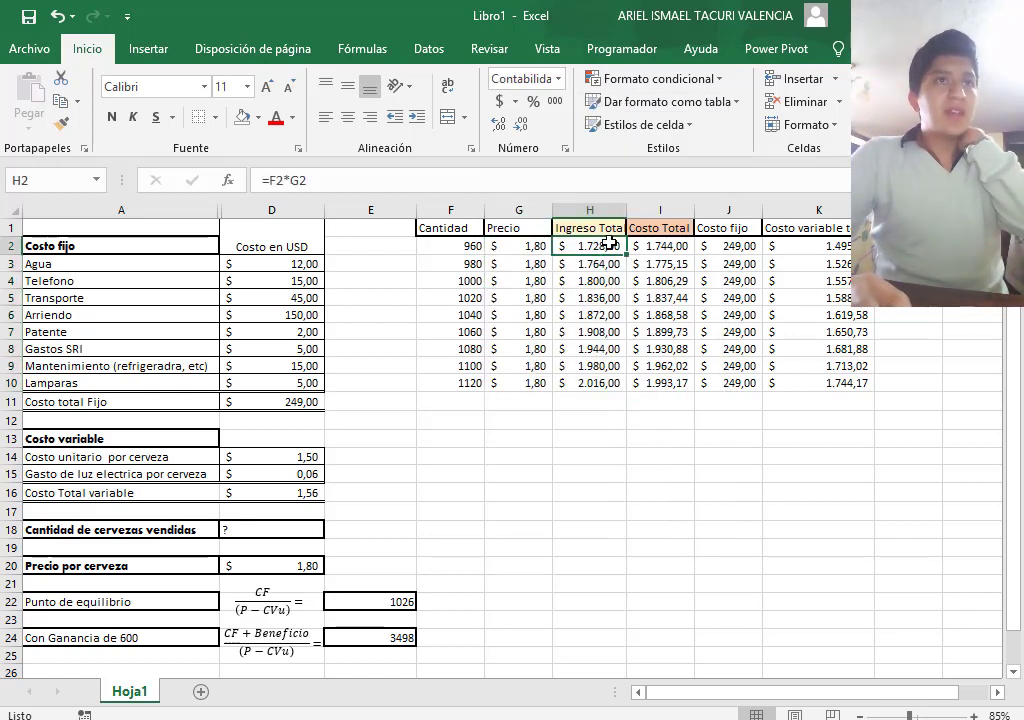
click(589, 210)
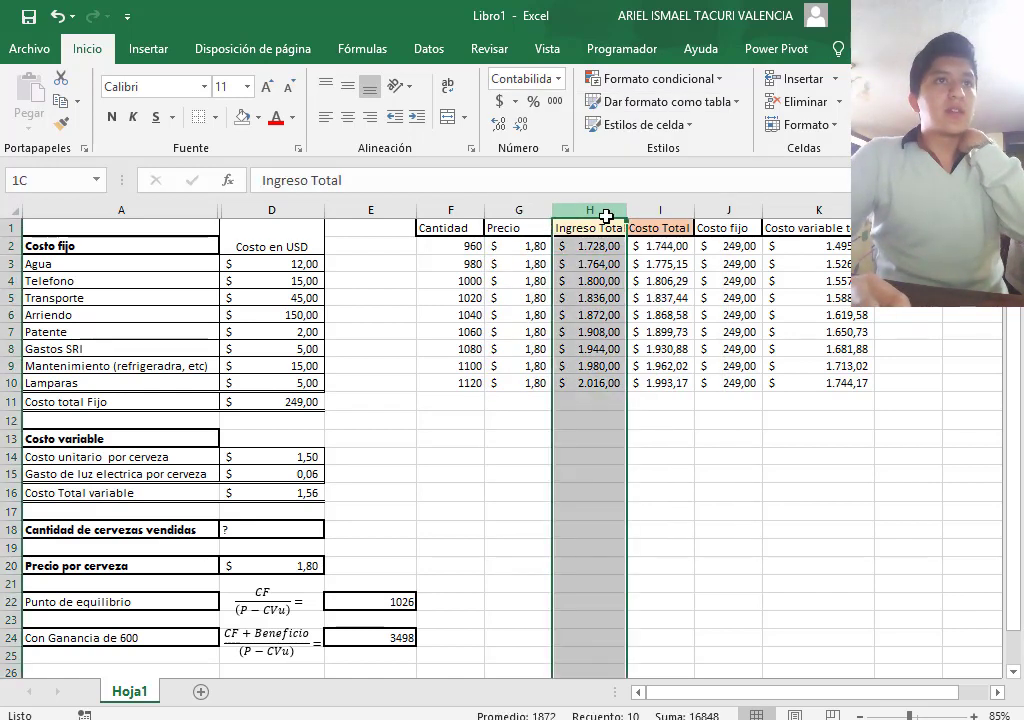
click(604, 243)
drag(604, 228, 604, 384)
click(258, 117)
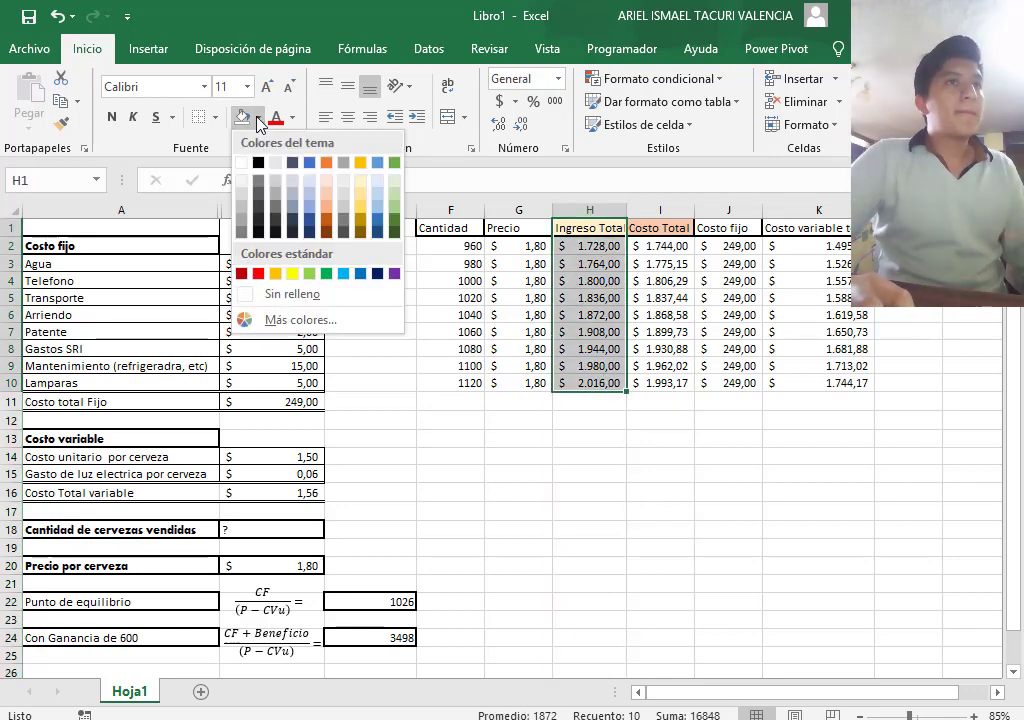
click(361, 180)
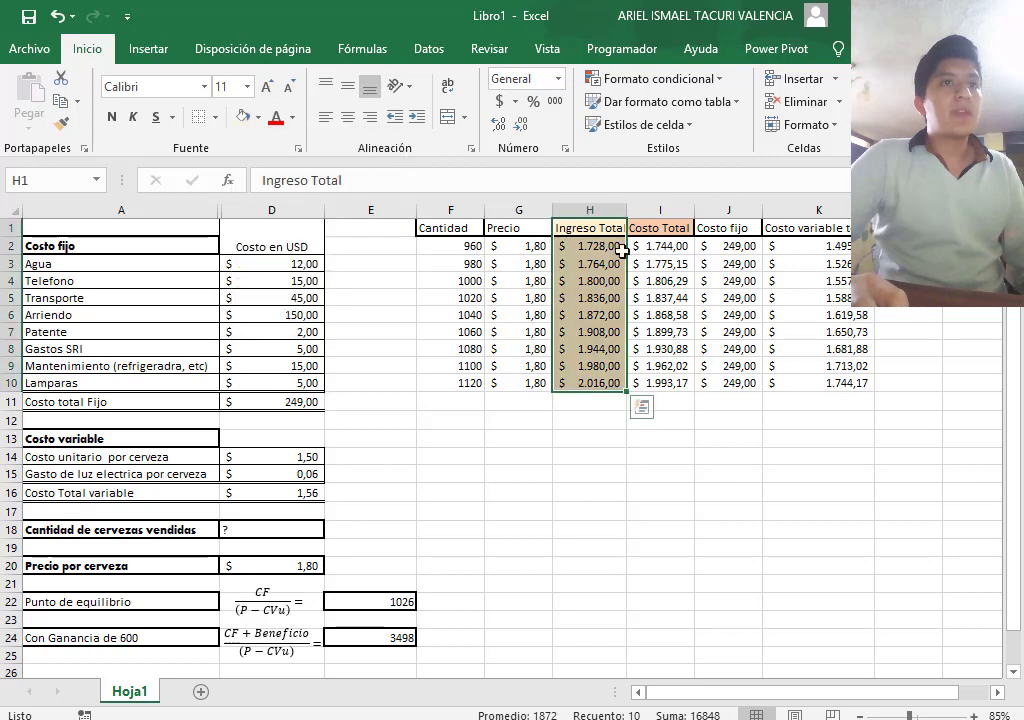
Fill the Costo Total column, I1:I10, with the light orange theme color.
drag(655, 228, 655, 383)
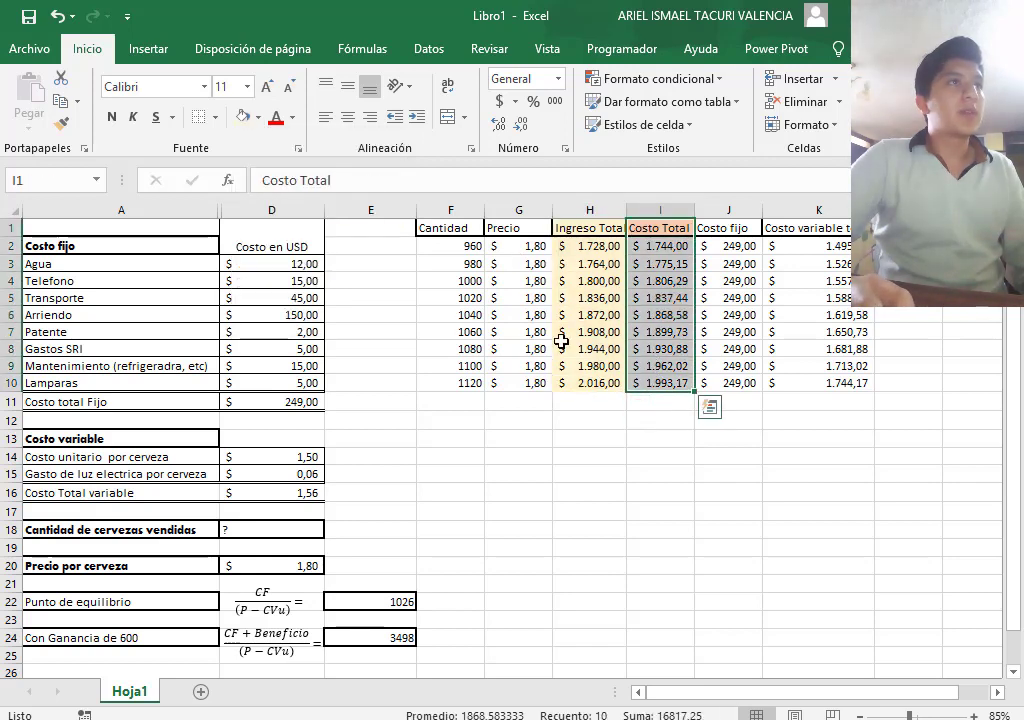
click(258, 117)
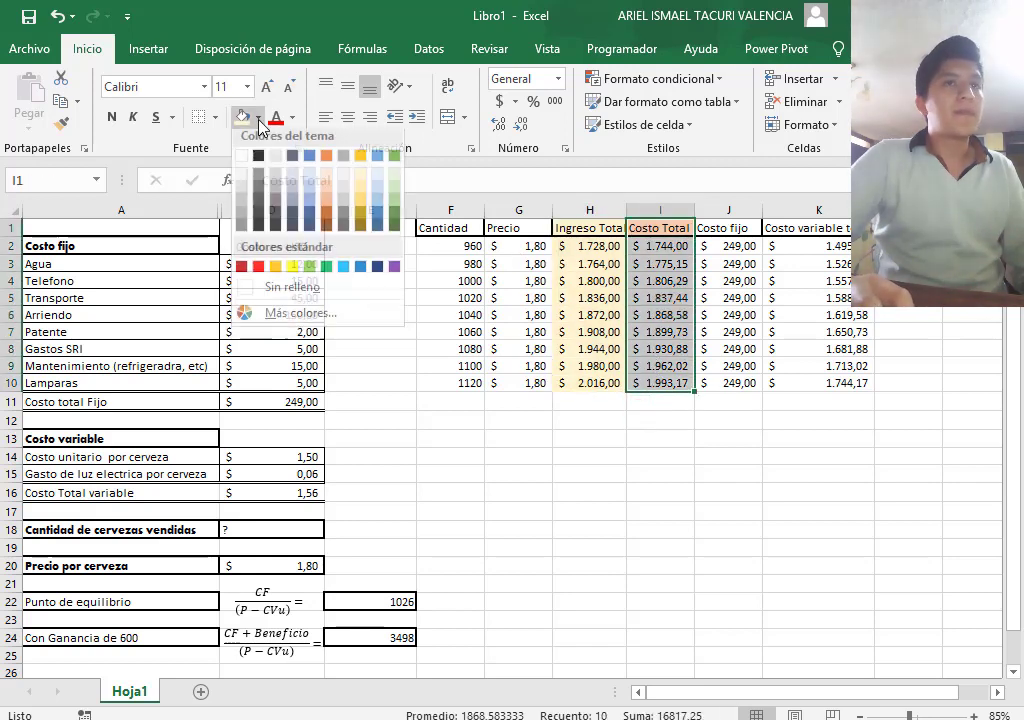
click(327, 188)
click(655, 336)
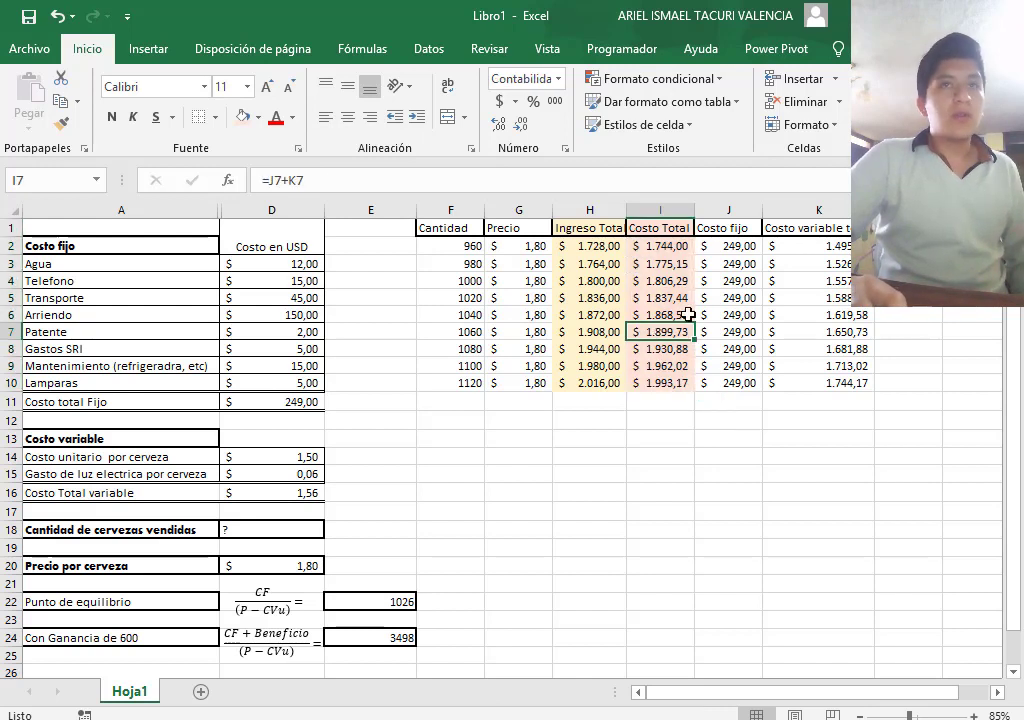
Calculate Ganancia in L2 by subtracting total cost from total income with =H2-I2.
click(908, 246)
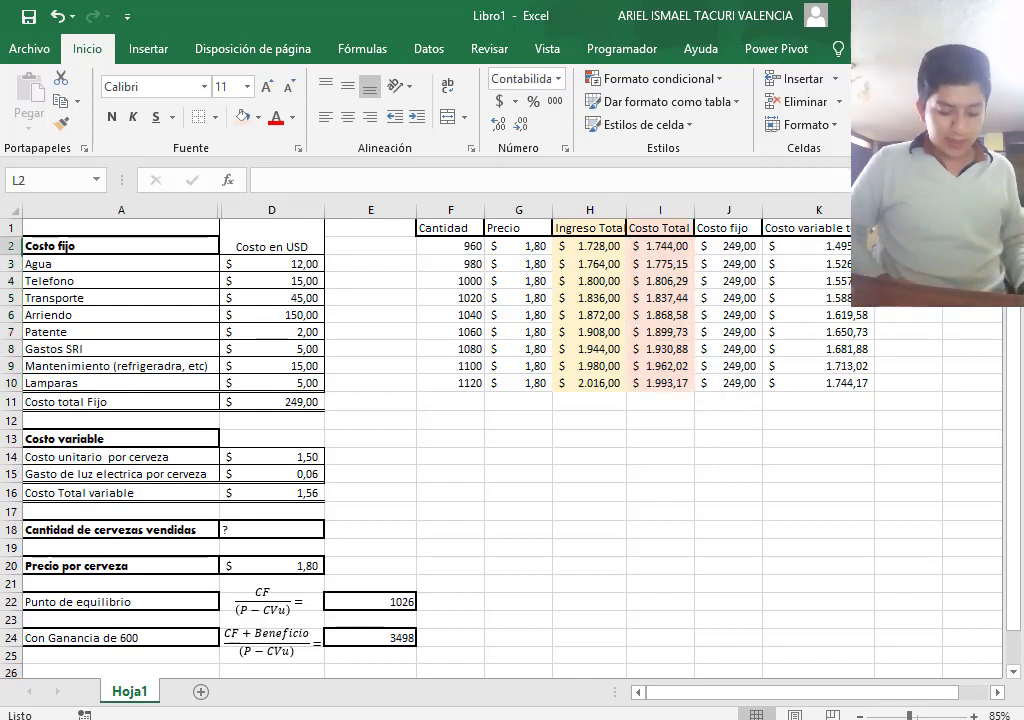
text(=)
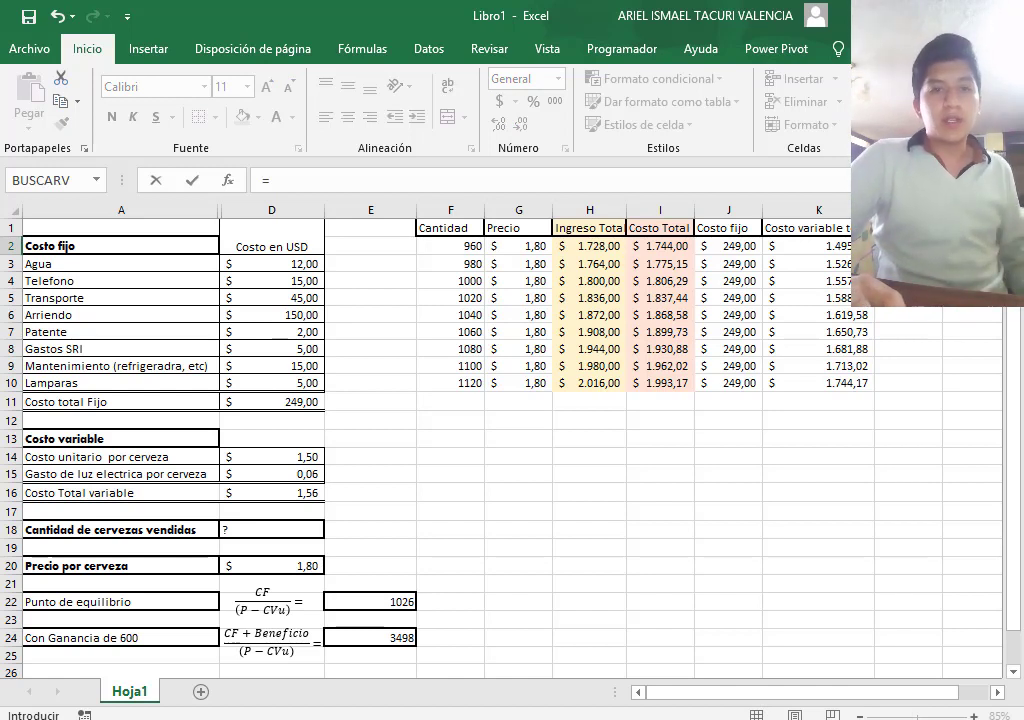
click(605, 245)
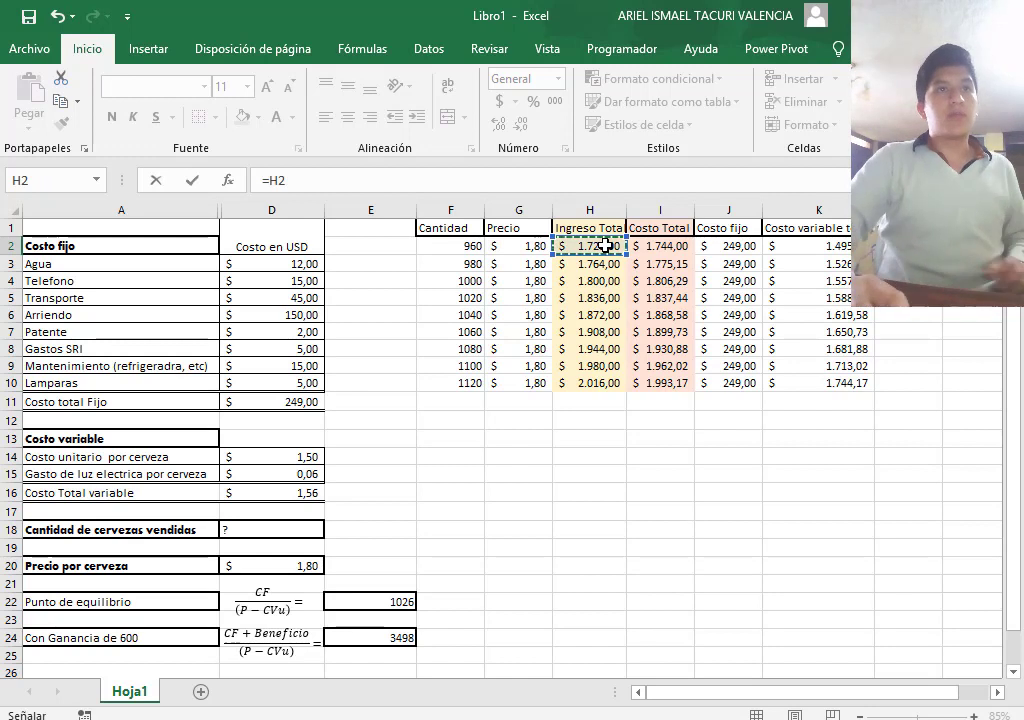
text(-)
click(655, 248)
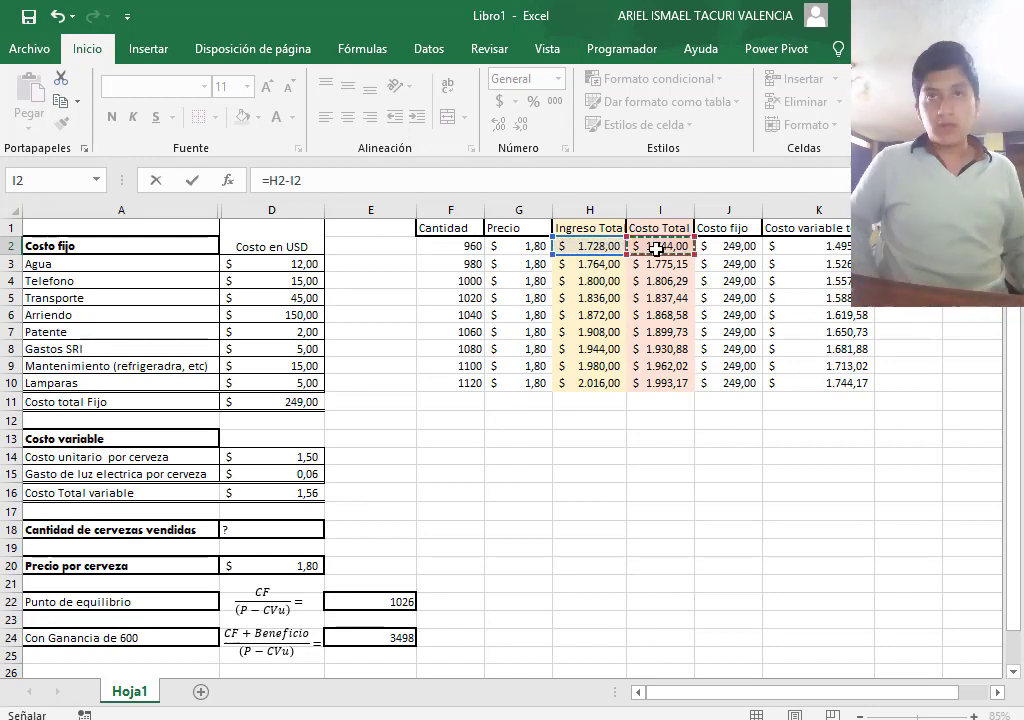
key(Return)
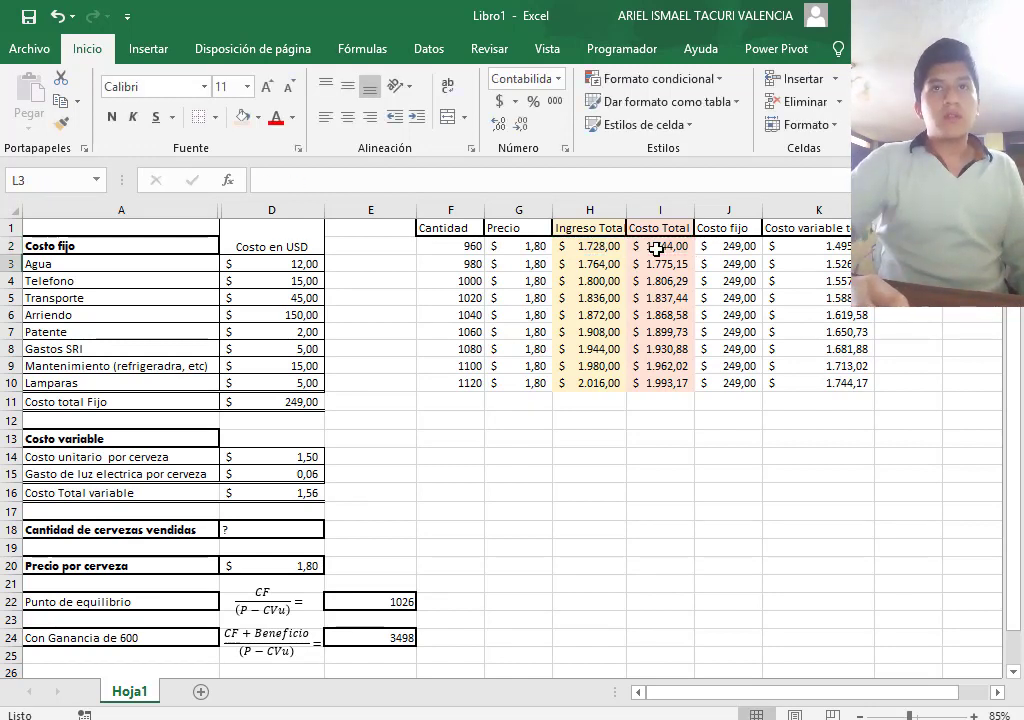
Fill the Ganancia formula from L2 down to L10 and check the copied formulas.
key(Up)
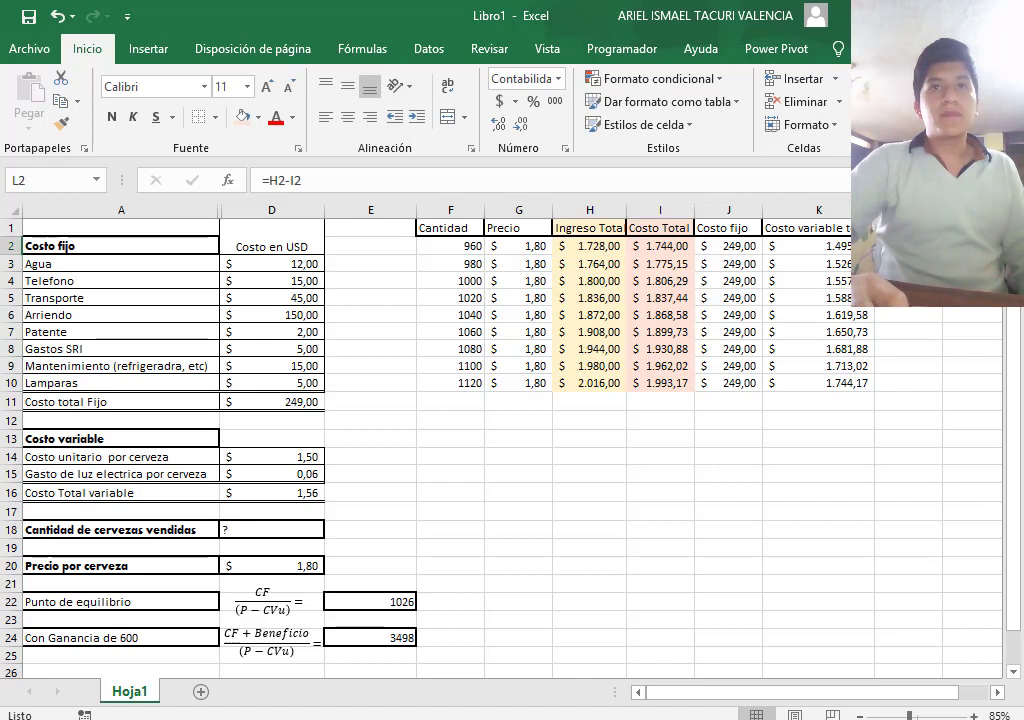
drag(941, 254, 919, 382)
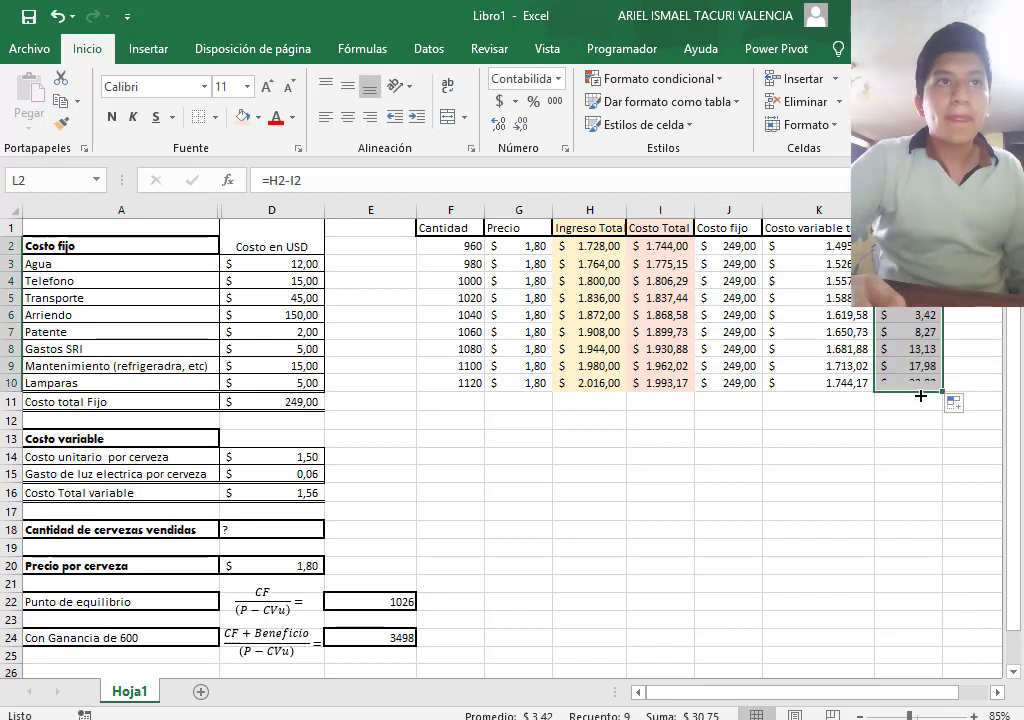
click(911, 344)
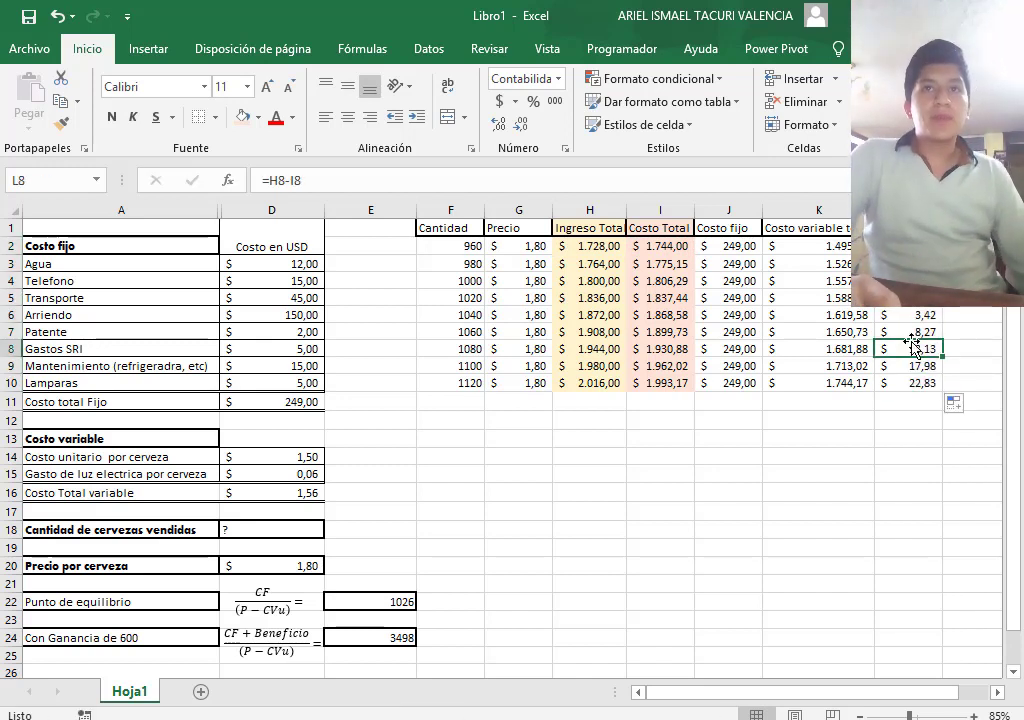
click(914, 316)
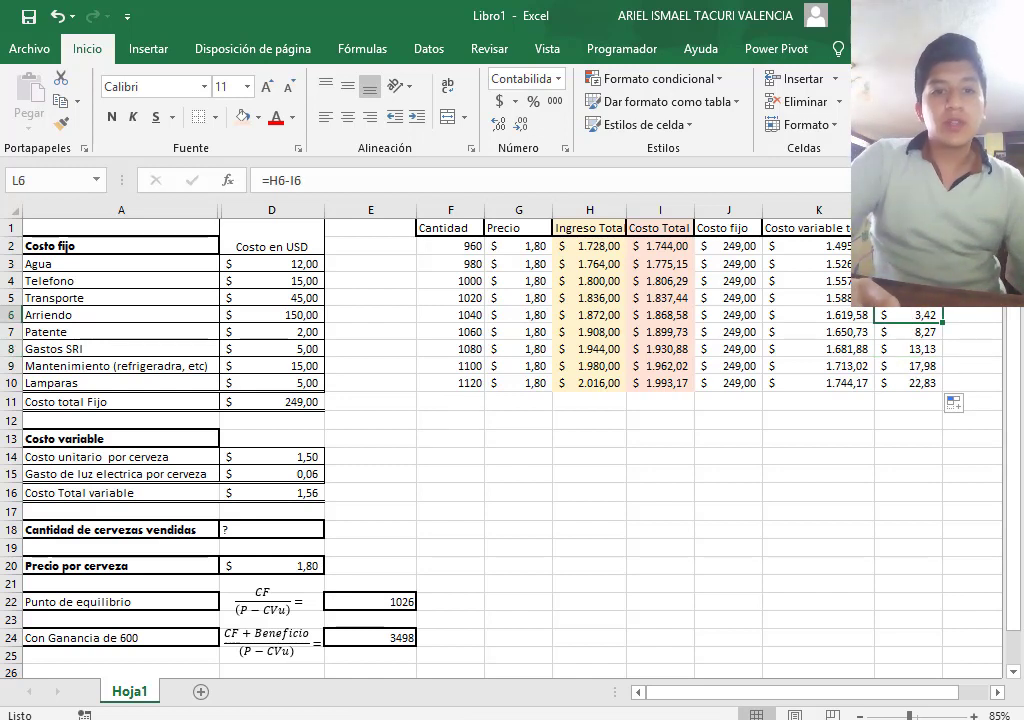
drag(910, 228, 937, 400)
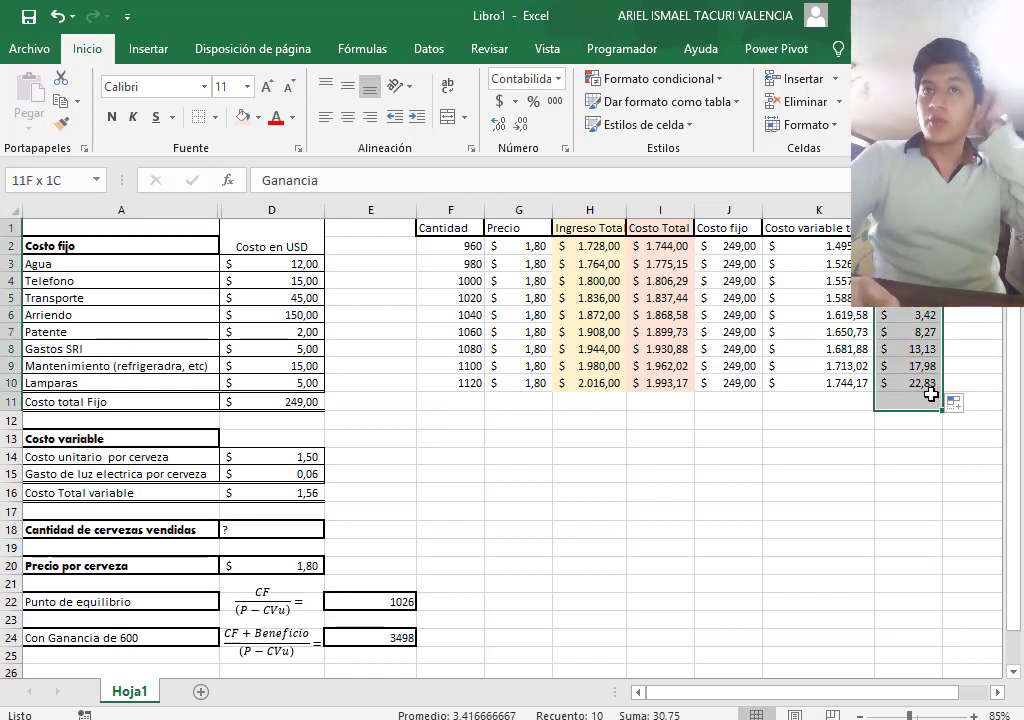
click(926, 327)
click(932, 302)
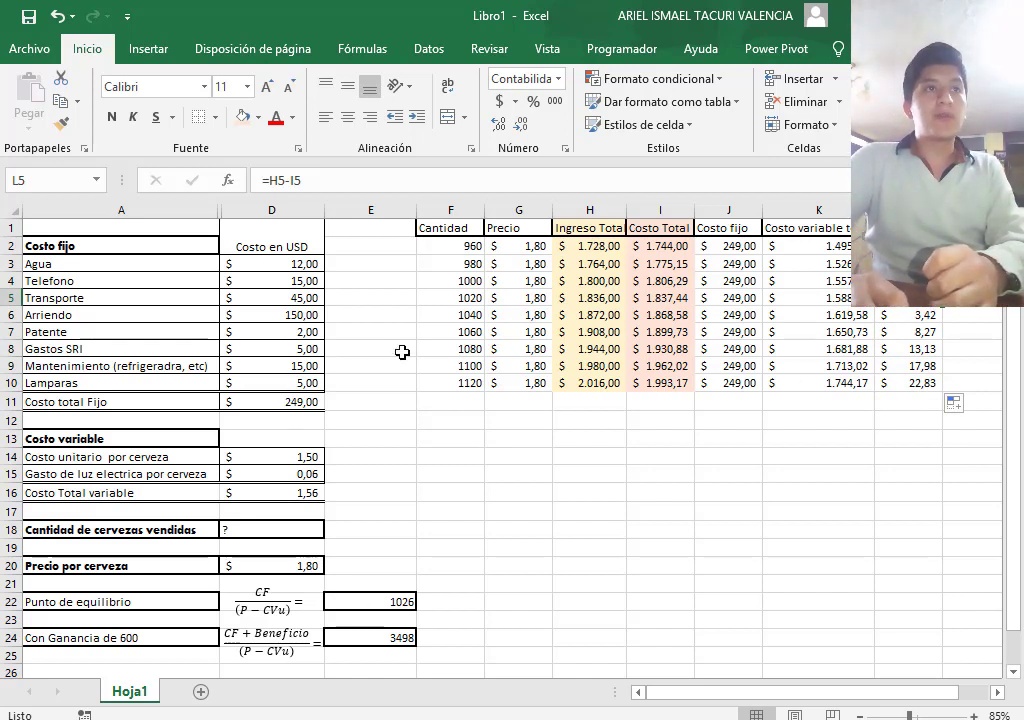
Set the quantity in F5 to the break-even amount of 1026 and check the resulting Ganancia in L5.
click(458, 314)
click(462, 297)
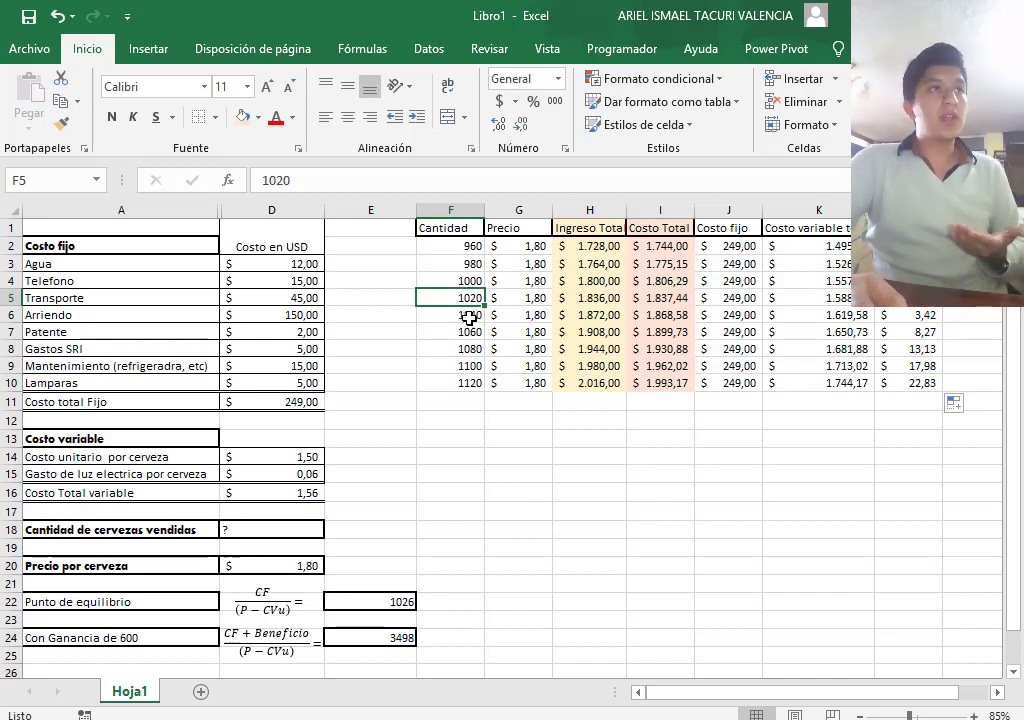
click(372, 190)
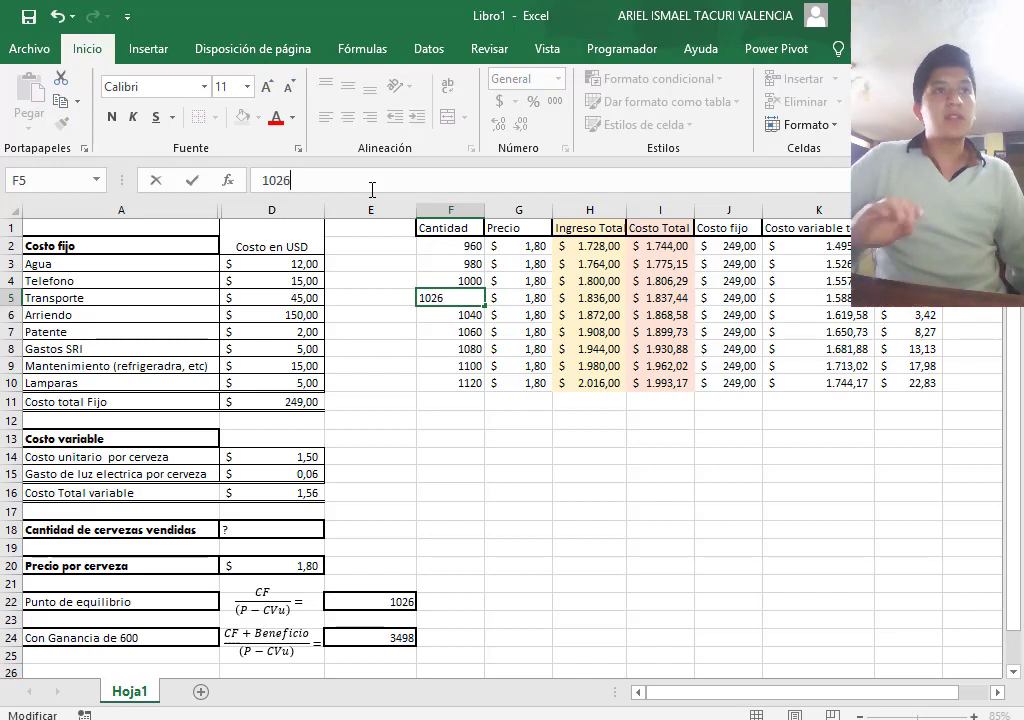
key(Return)
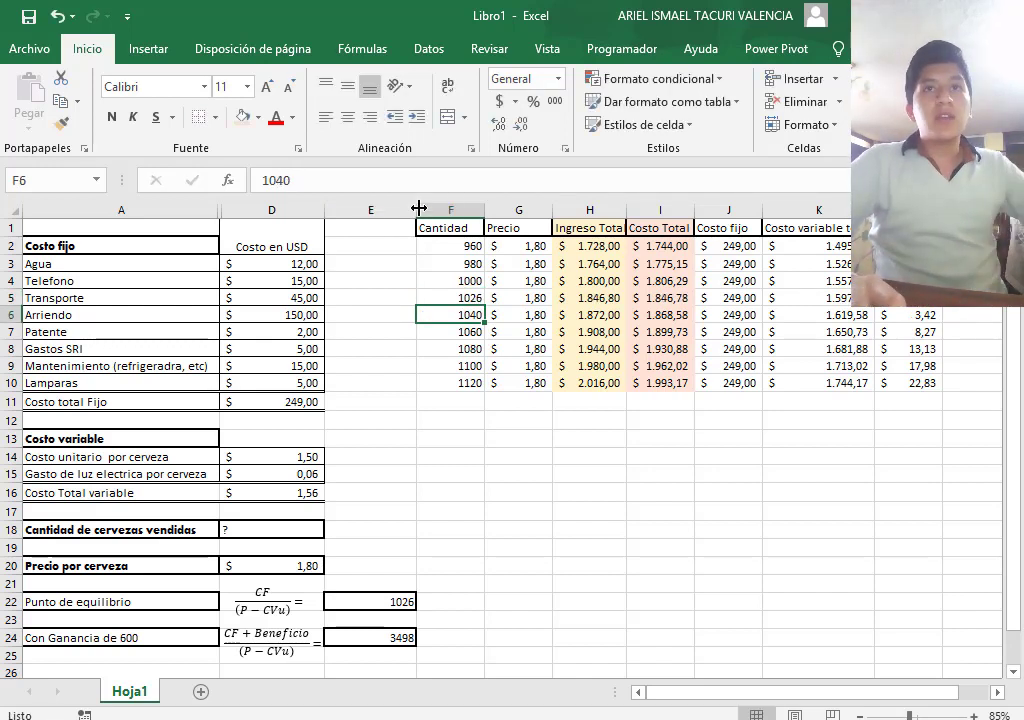
click(472, 298)
click(910, 298)
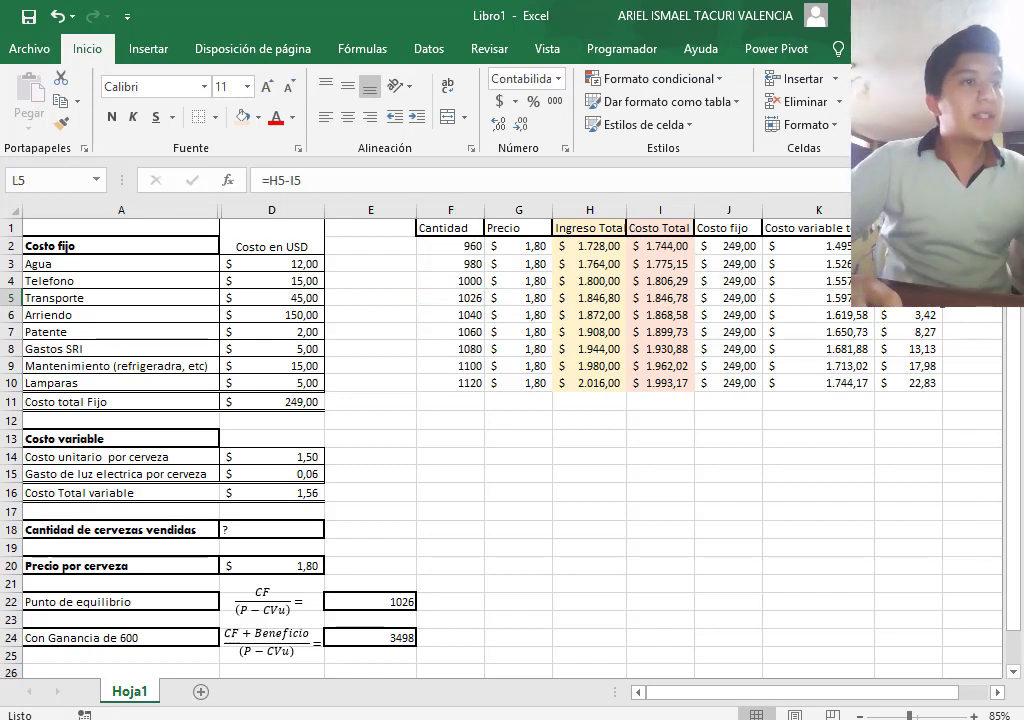
Show the Punto de equilibrio result in E22 with three decimals and return it to whole numbers.
click(350, 602)
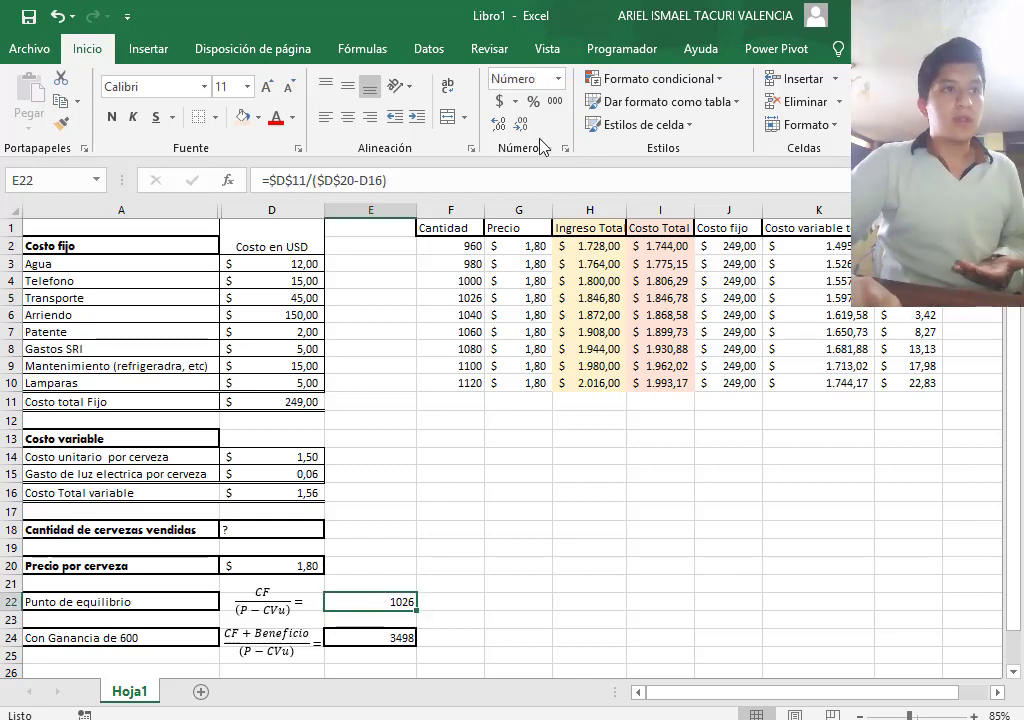
click(497, 126)
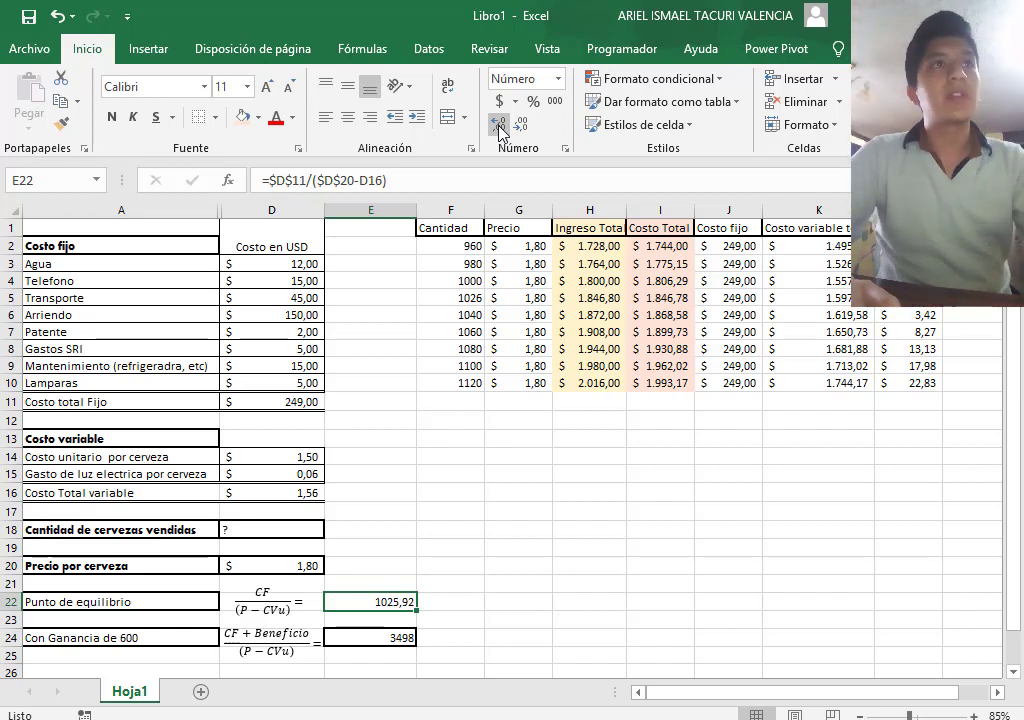
click(498, 128)
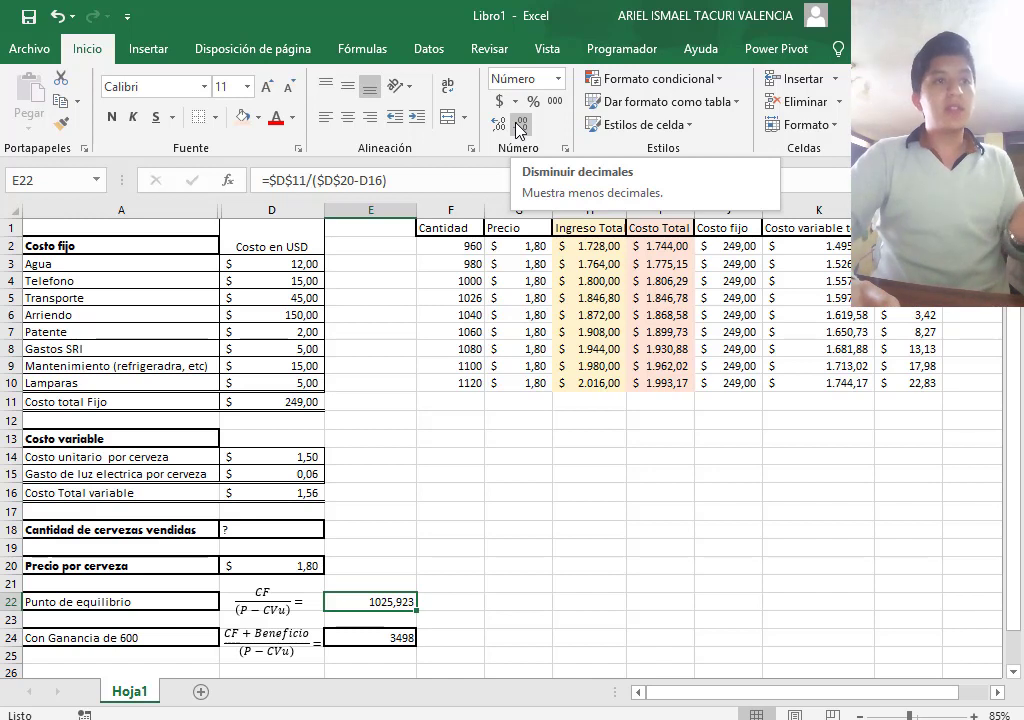
click(519, 128)
click(519, 128)
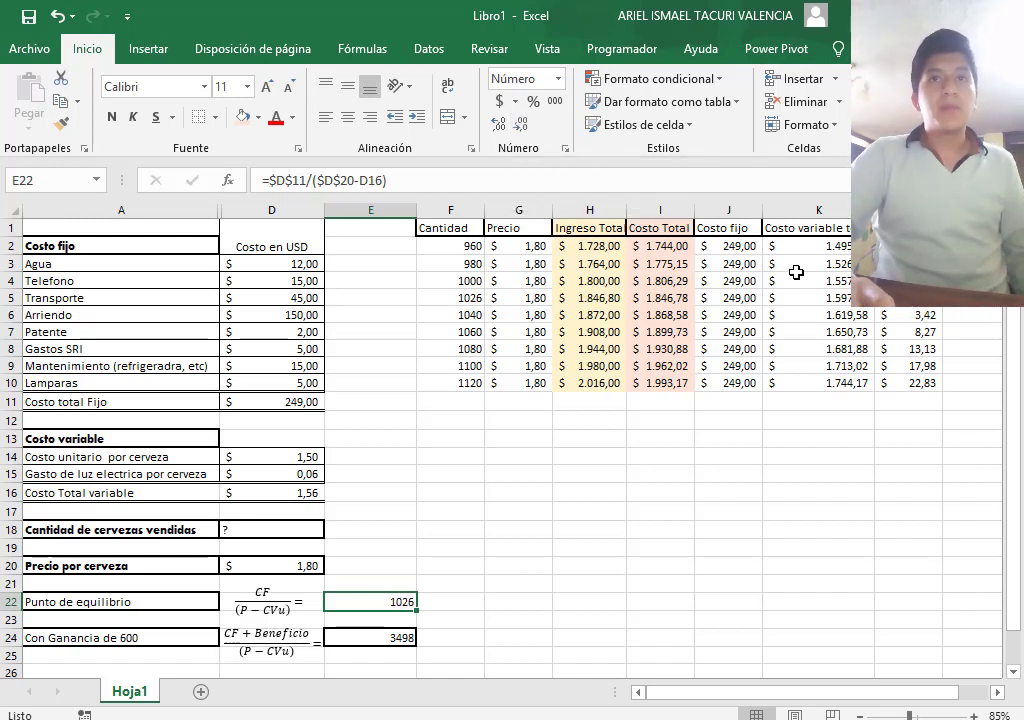
Review the Ganancia values from L5 to L7 and restore the quantity in F5 to 1020.
click(908, 298)
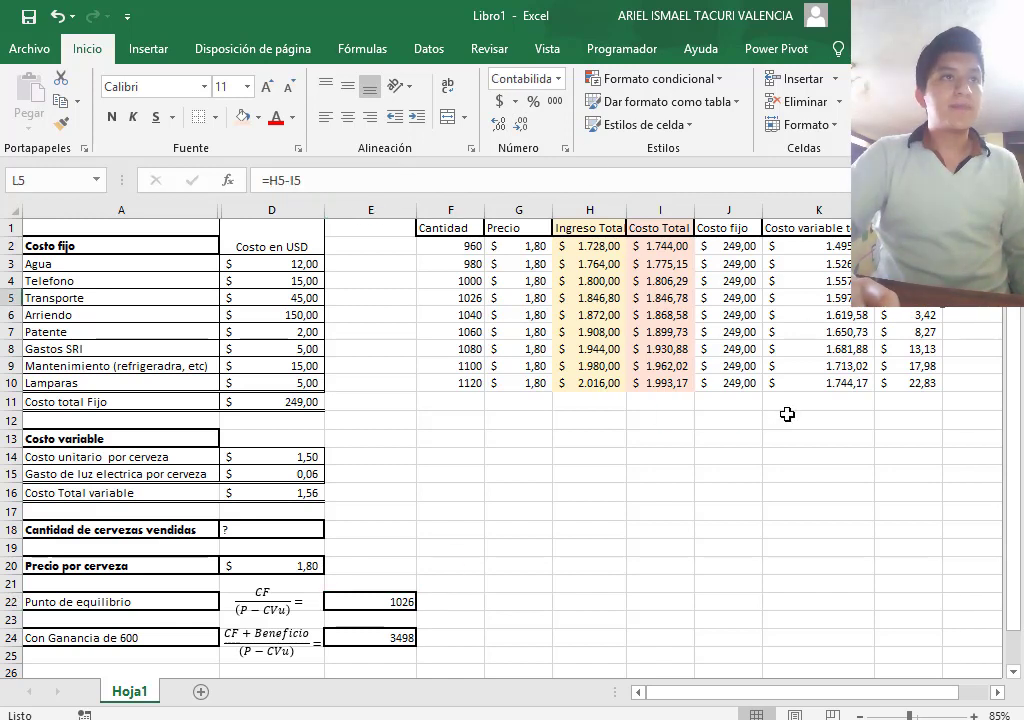
key(Down)
key(Down)
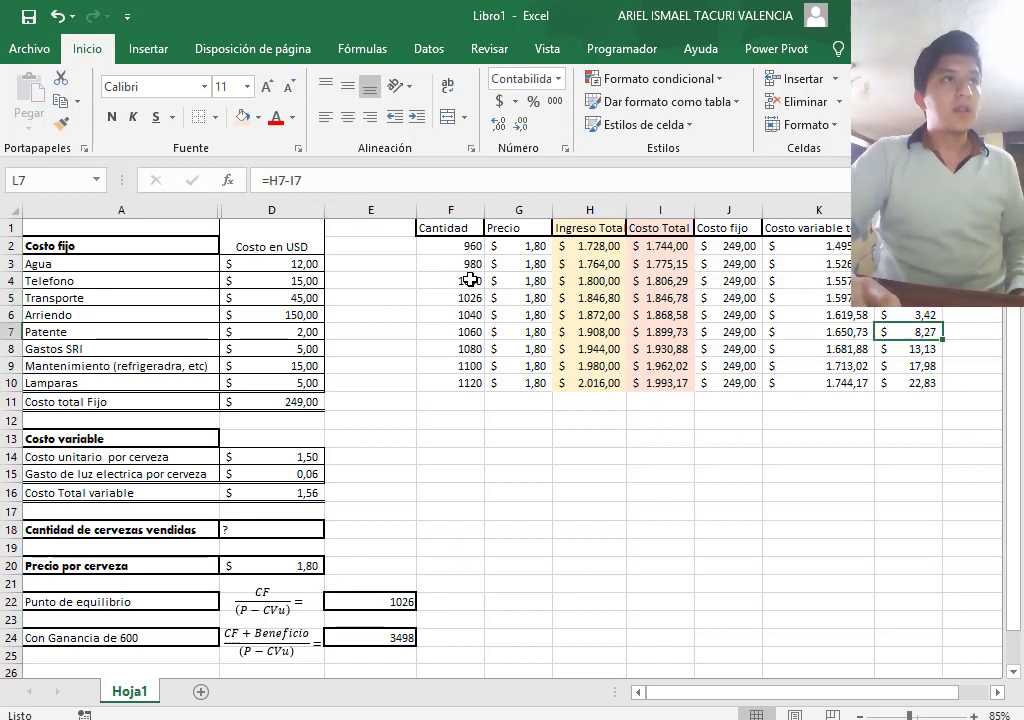
click(469, 298)
click(348, 188)
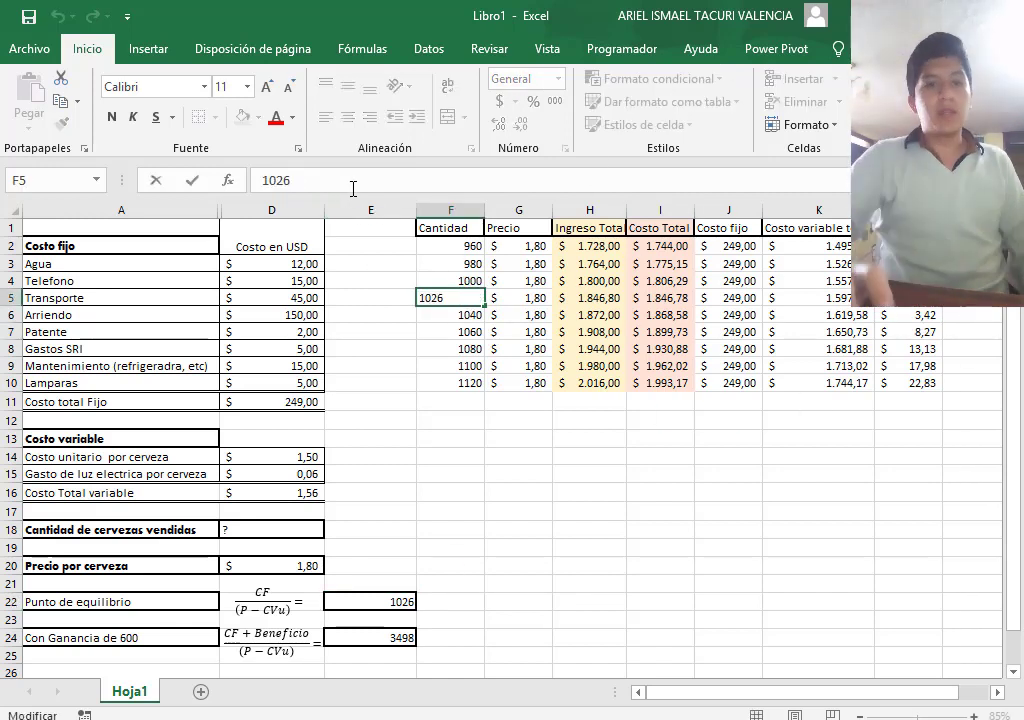
key(BackSpace)
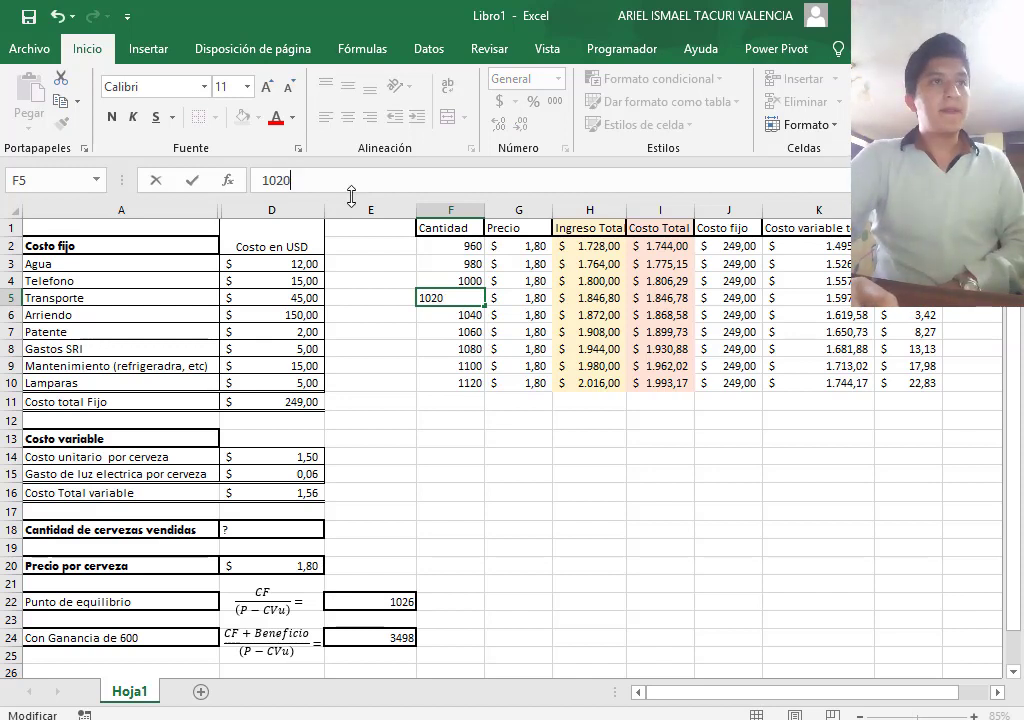
text(0)
key(Return)
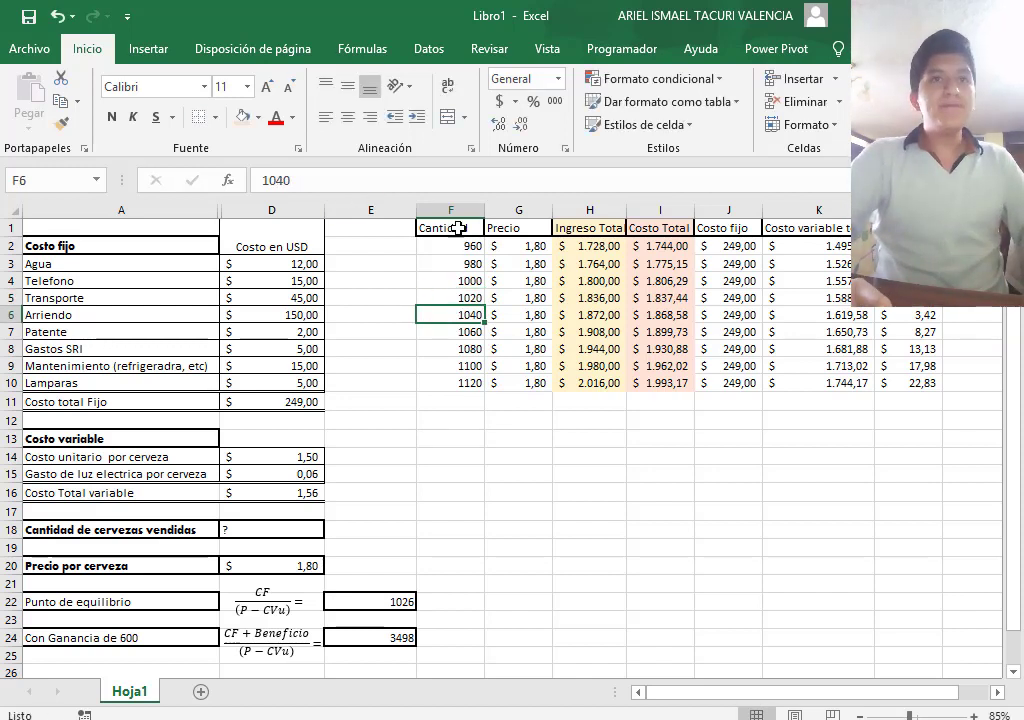
Apply all borders to every cell of the quantity, price, income, cost and profit table in F1:L10.
drag(457, 227, 914, 382)
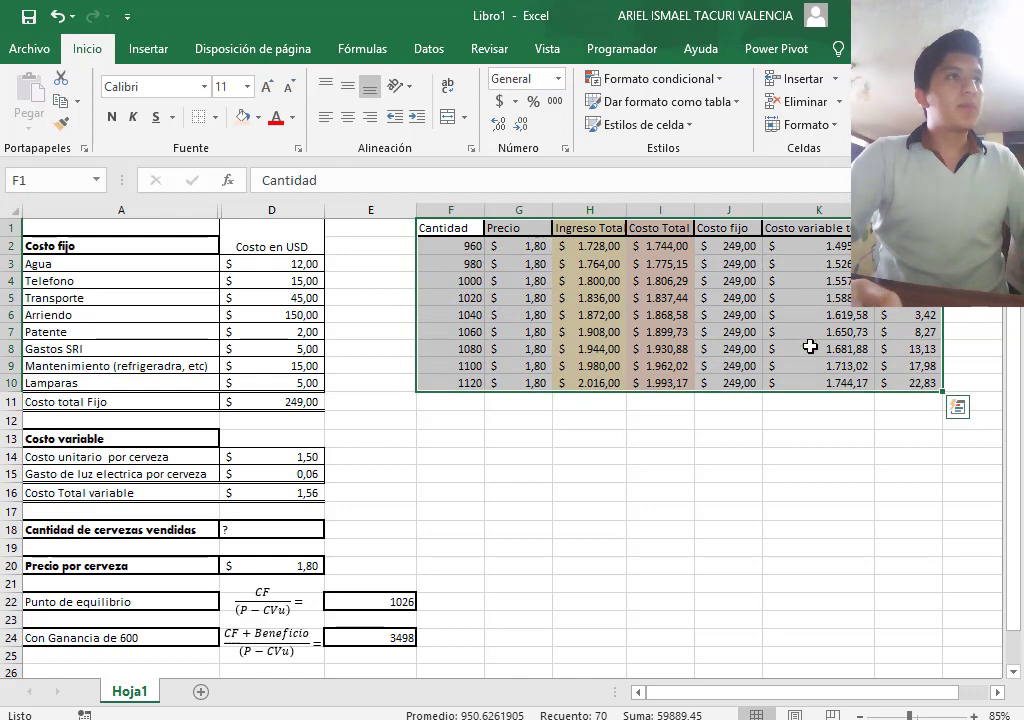
click(214, 117)
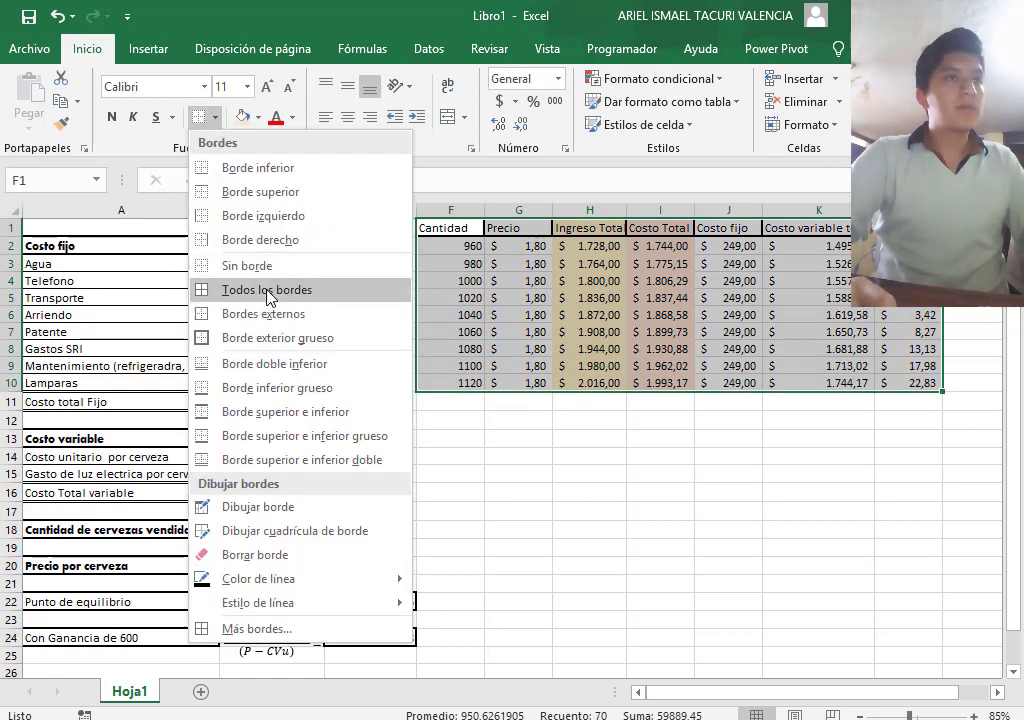
click(231, 290)
click(620, 509)
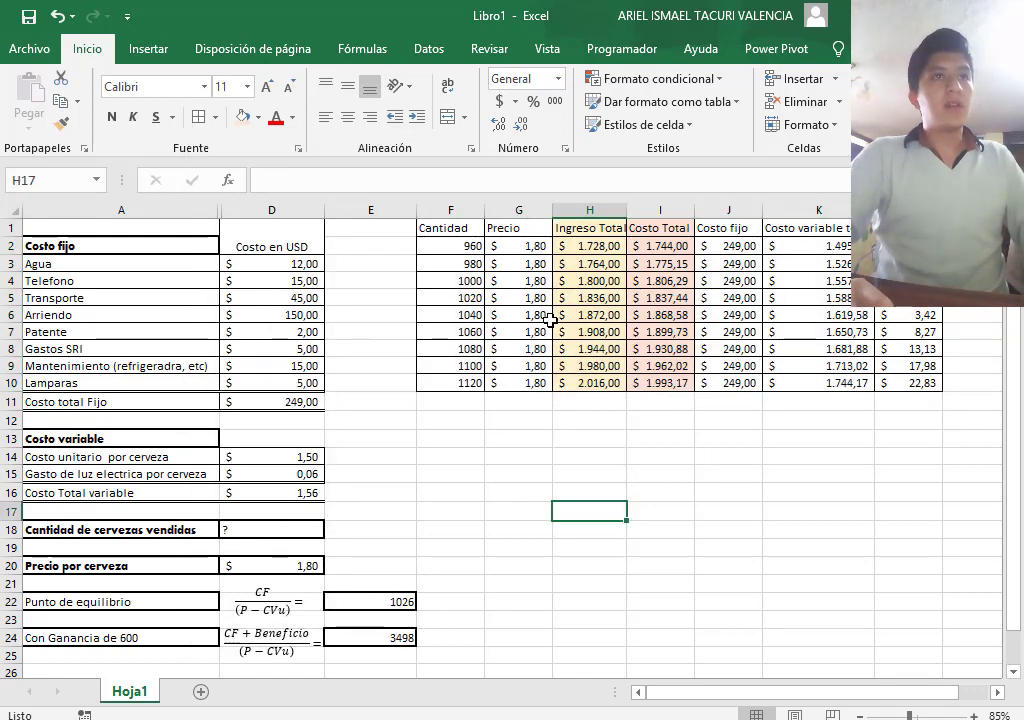
Insert a scatter chart with smooth lines and markers from F1:F10 and H1:H10, and place it below the table.
click(612, 265)
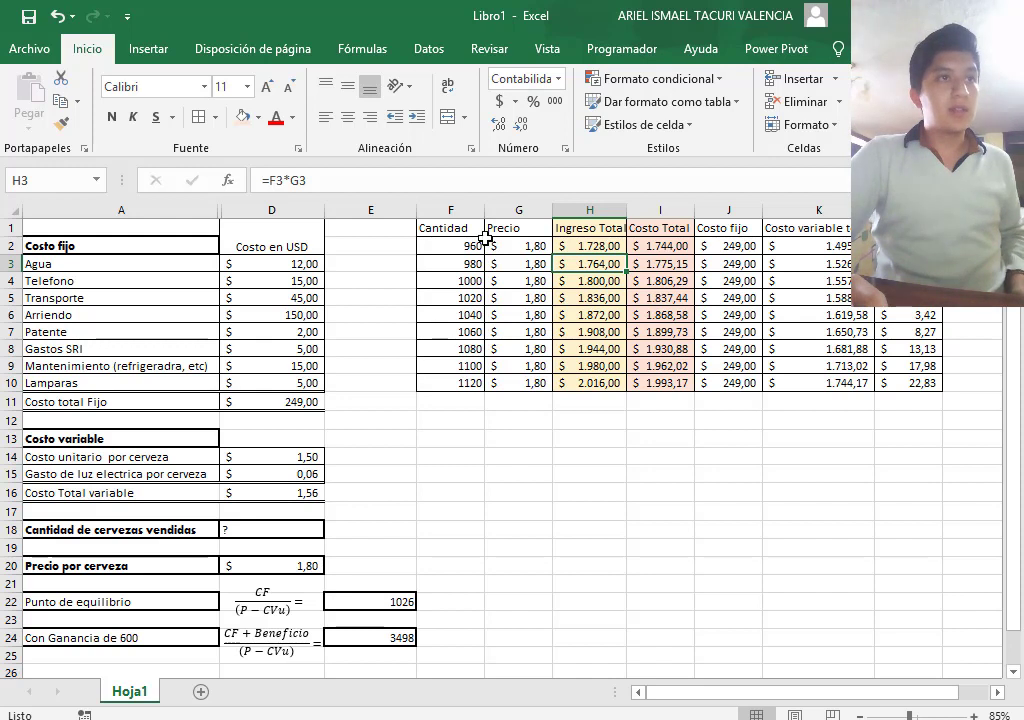
drag(463, 228, 457, 378)
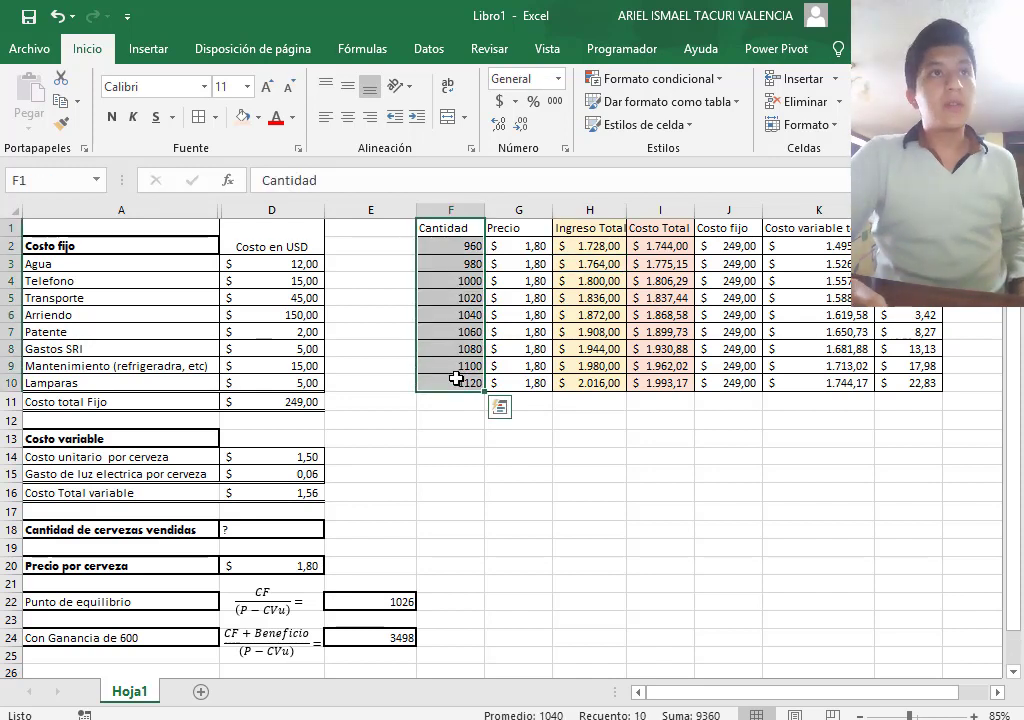
drag(594, 228, 581, 377)
click(148, 49)
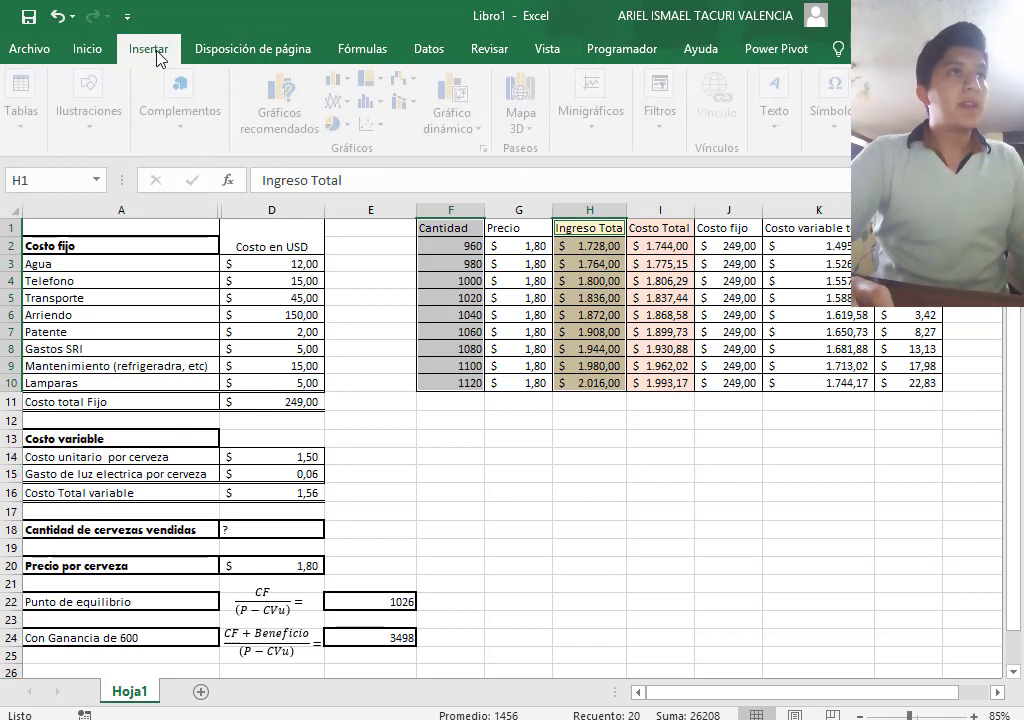
click(388, 125)
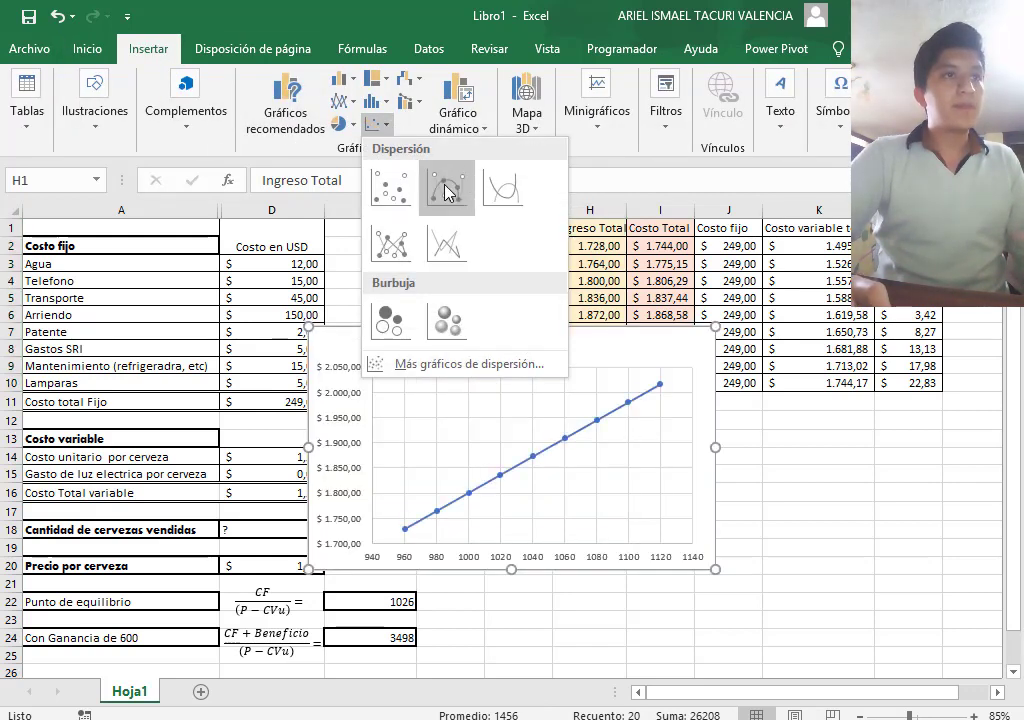
click(447, 192)
drag(448, 350, 587, 420)
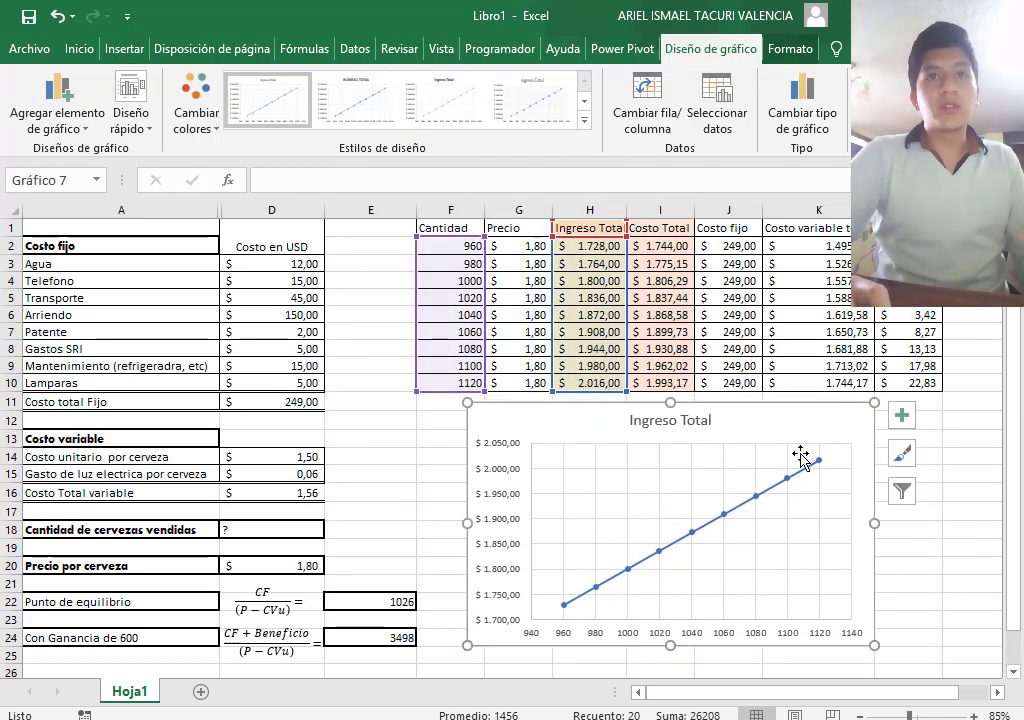
click(906, 420)
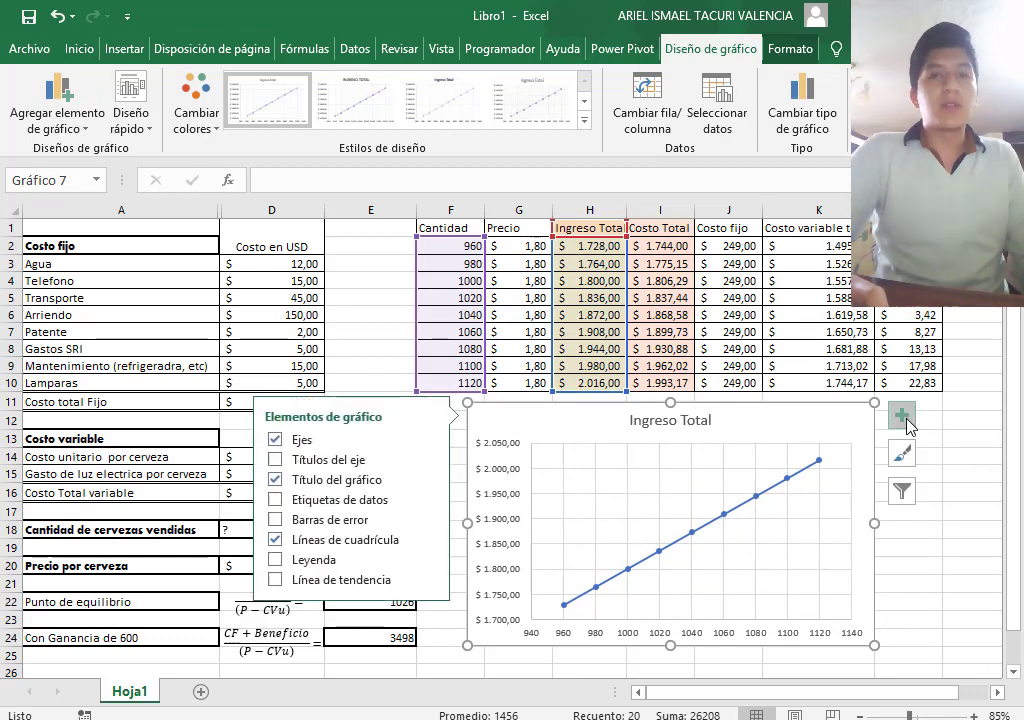
click(906, 458)
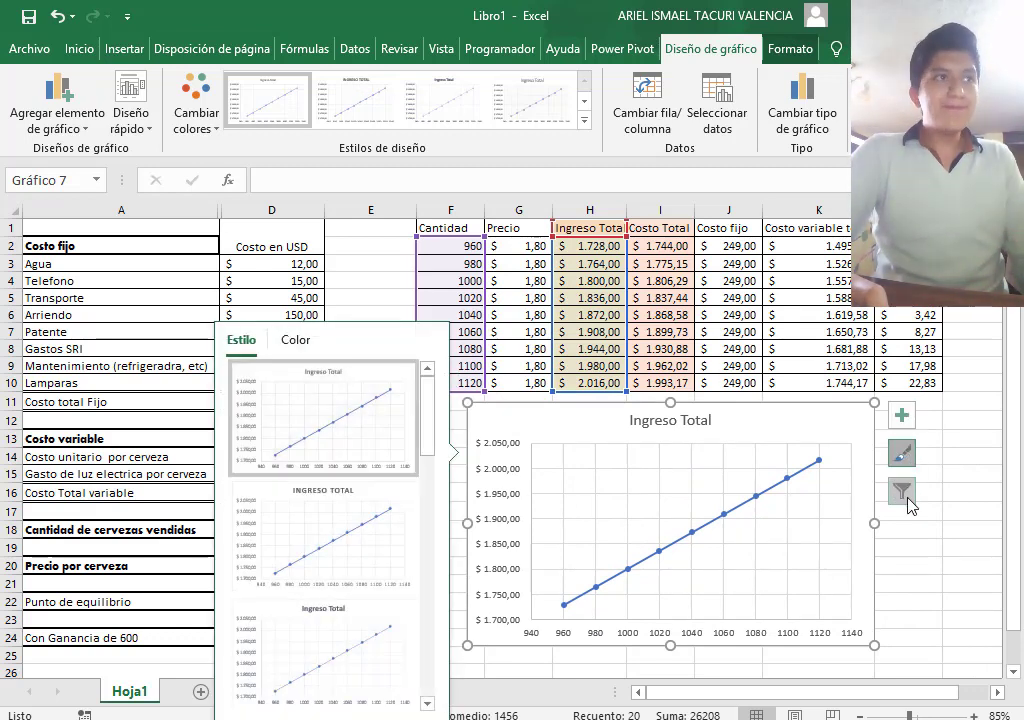
click(906, 496)
click(807, 423)
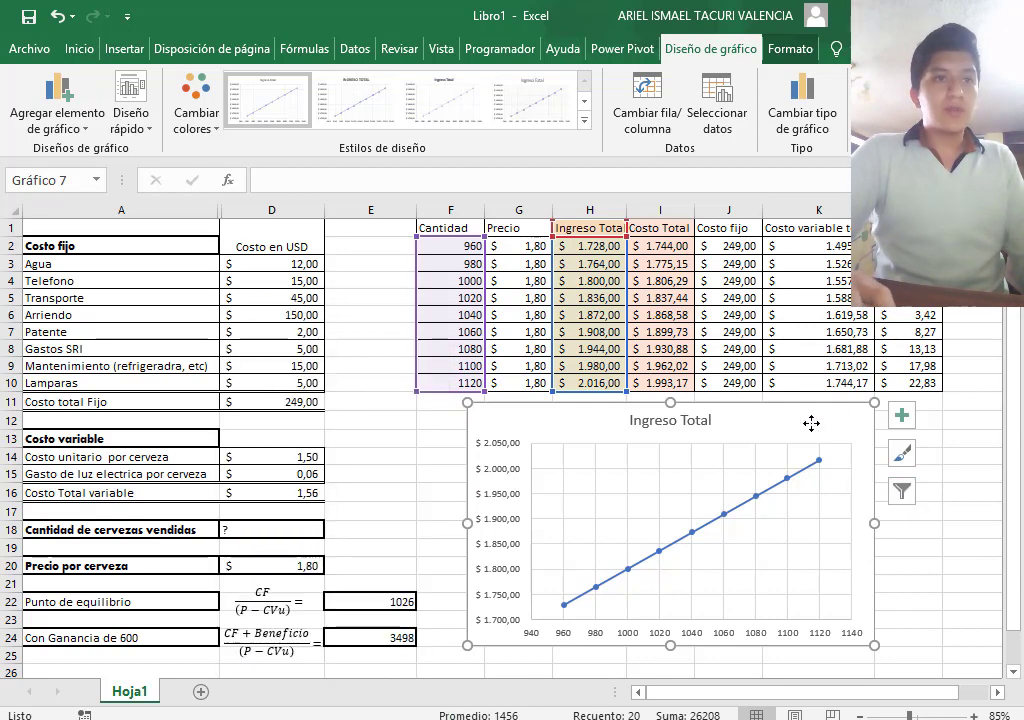
Add a new data series to the chart and take its name from the Costo Total header in I1.
right_click(807, 423)
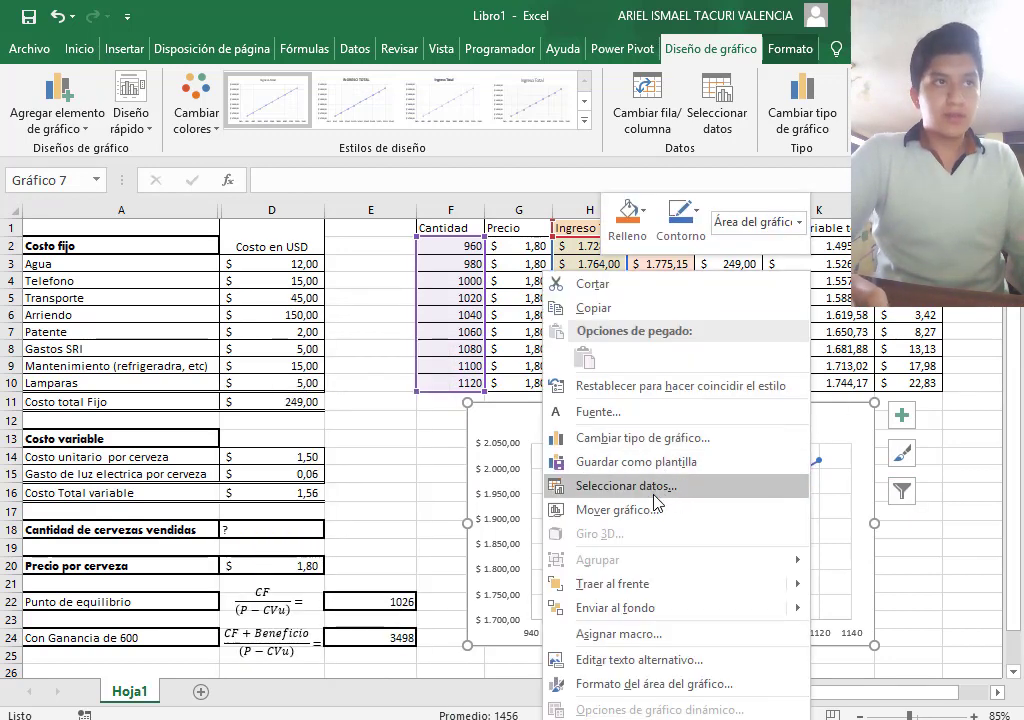
click(690, 486)
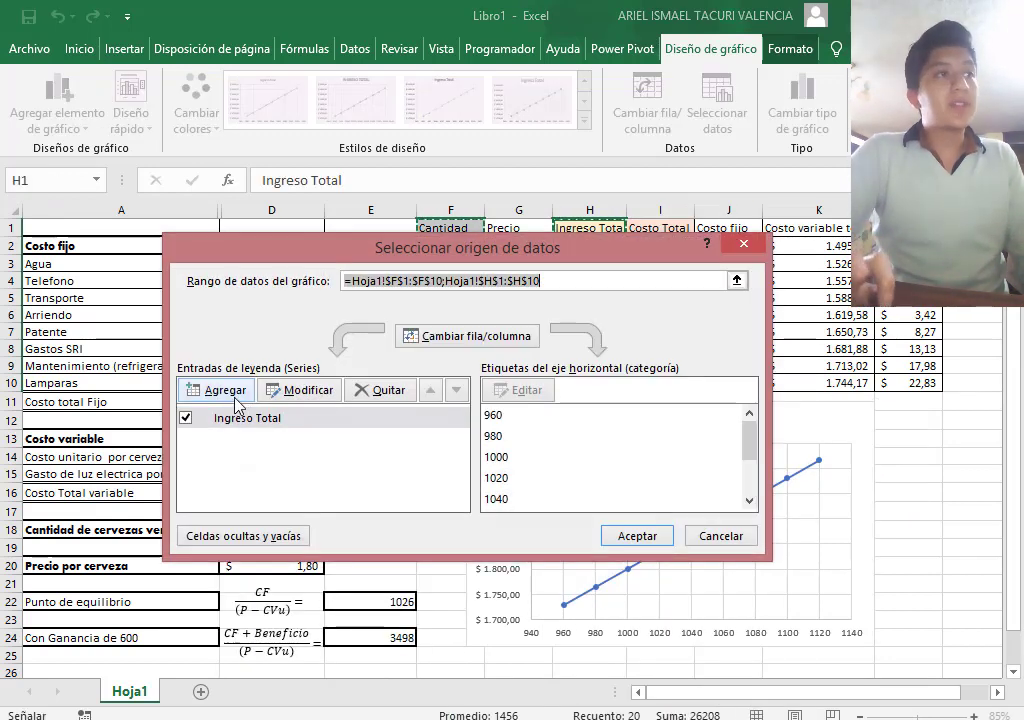
click(226, 390)
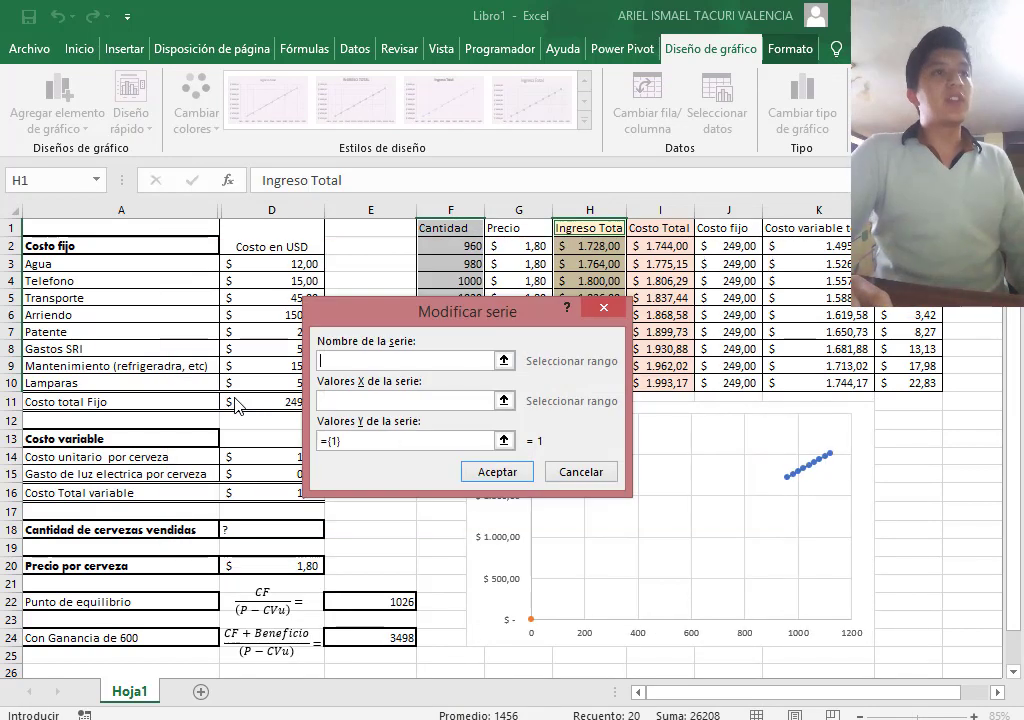
drag(434, 315, 238, 320)
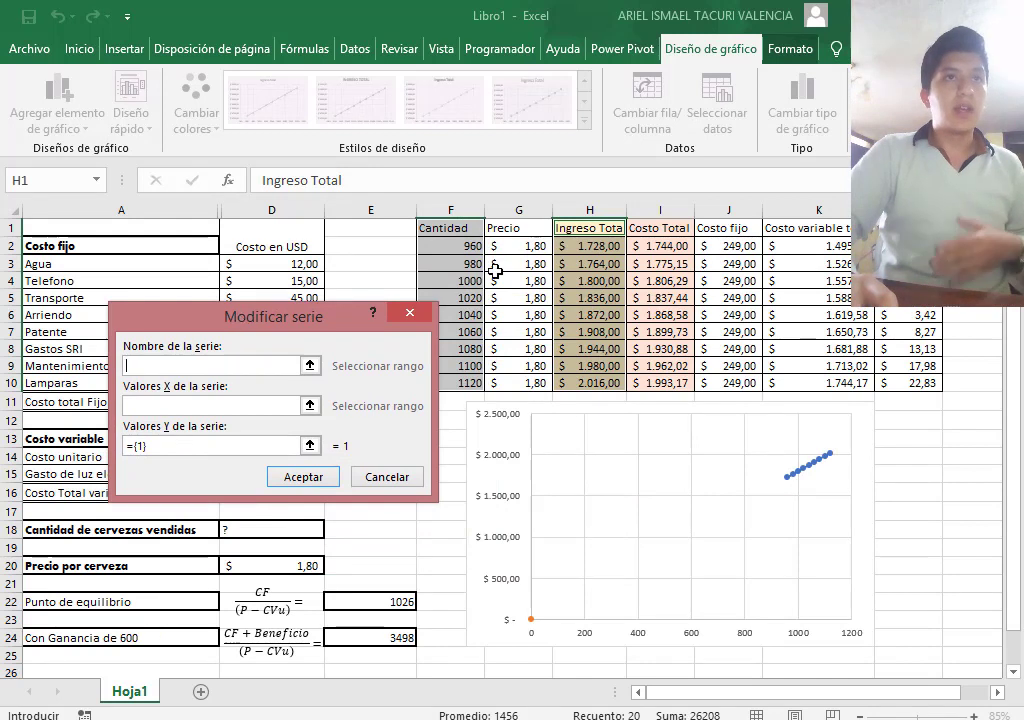
click(652, 228)
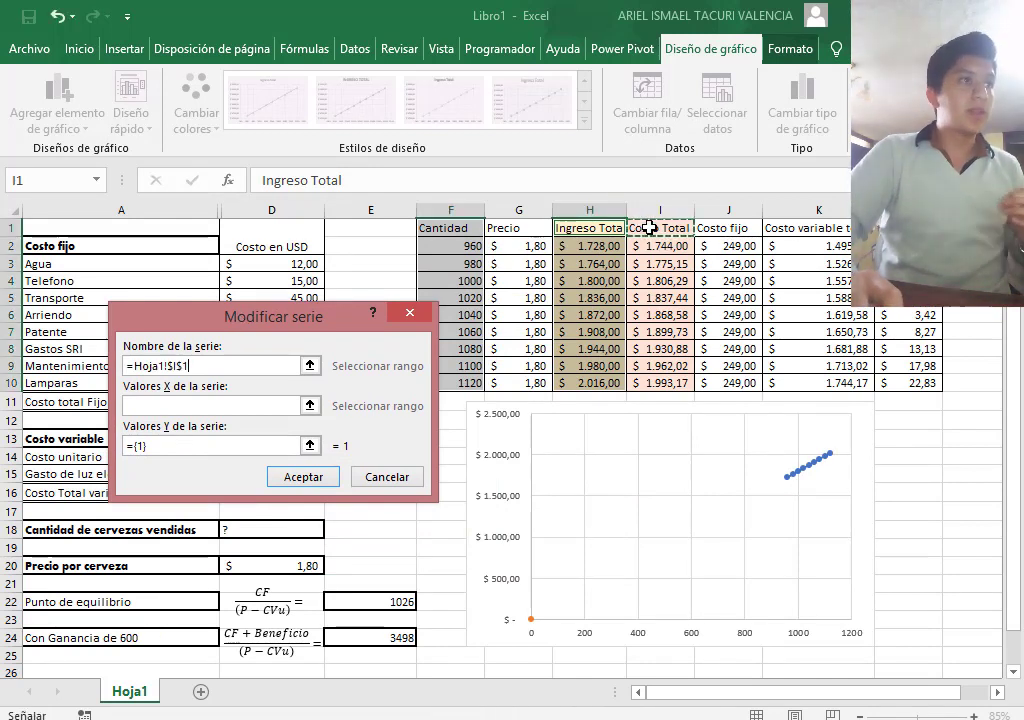
Set the new series' X values to I2:I10 and replace its default Y values with I2:I10.
click(243, 405)
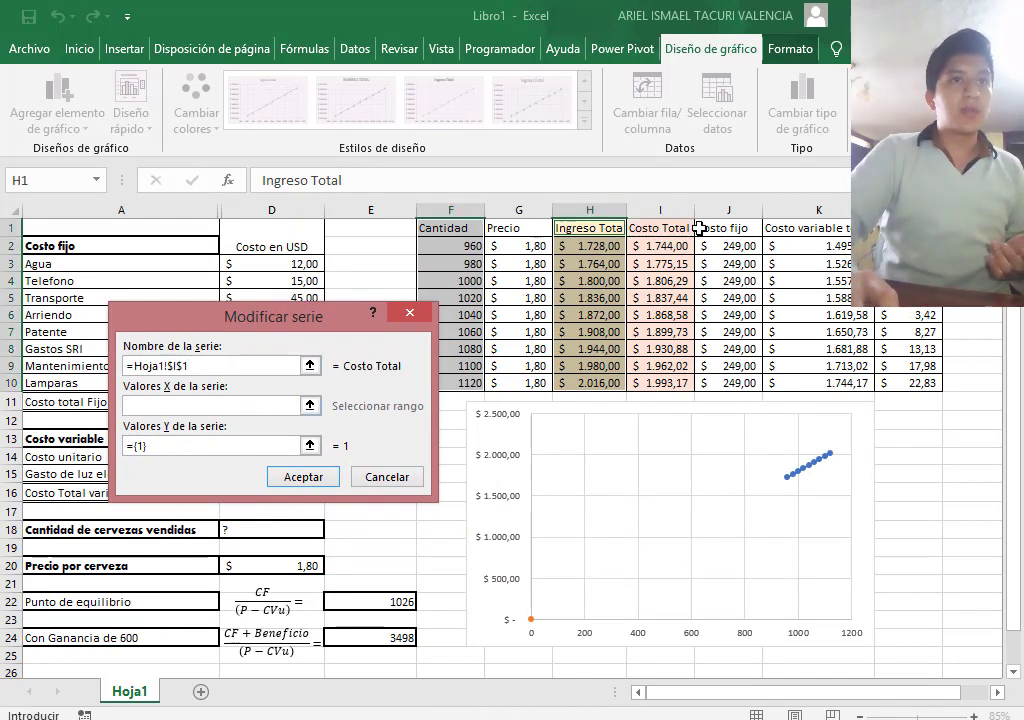
drag(670, 247, 660, 383)
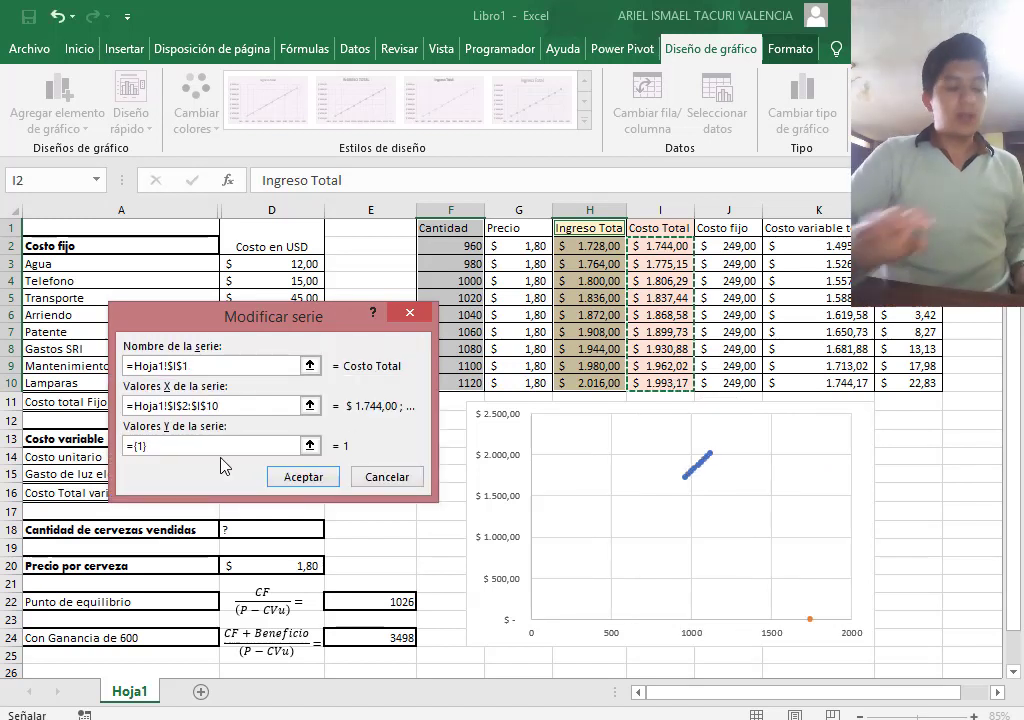
click(201, 448)
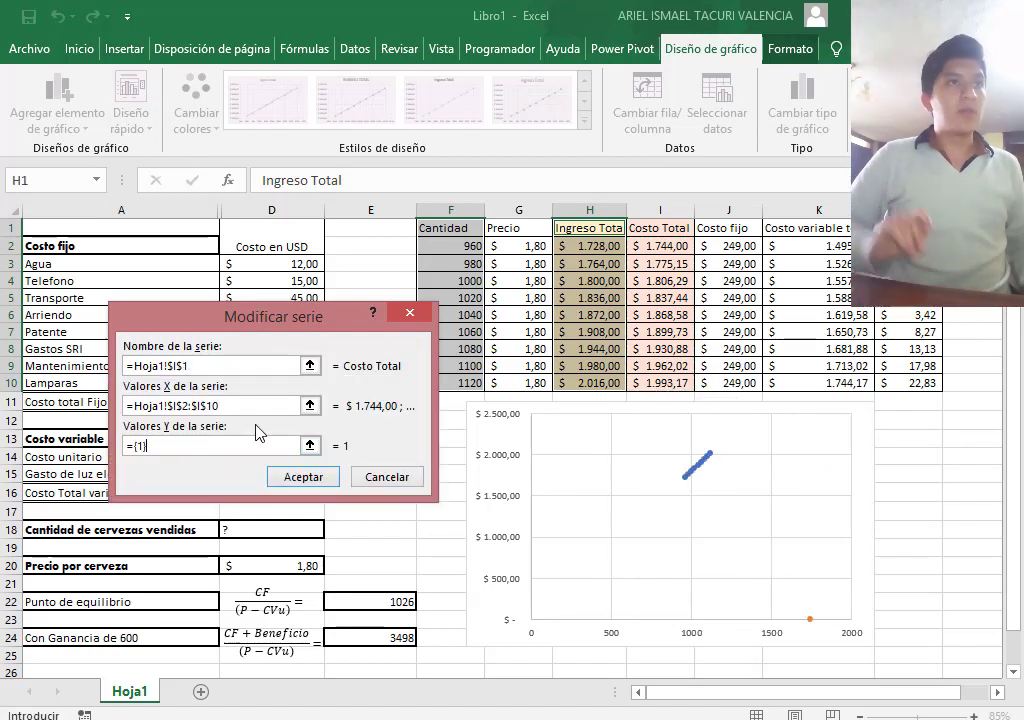
key(BackSpace)
key(BackSpace)
key(BackSpace)
key(BackSpace)
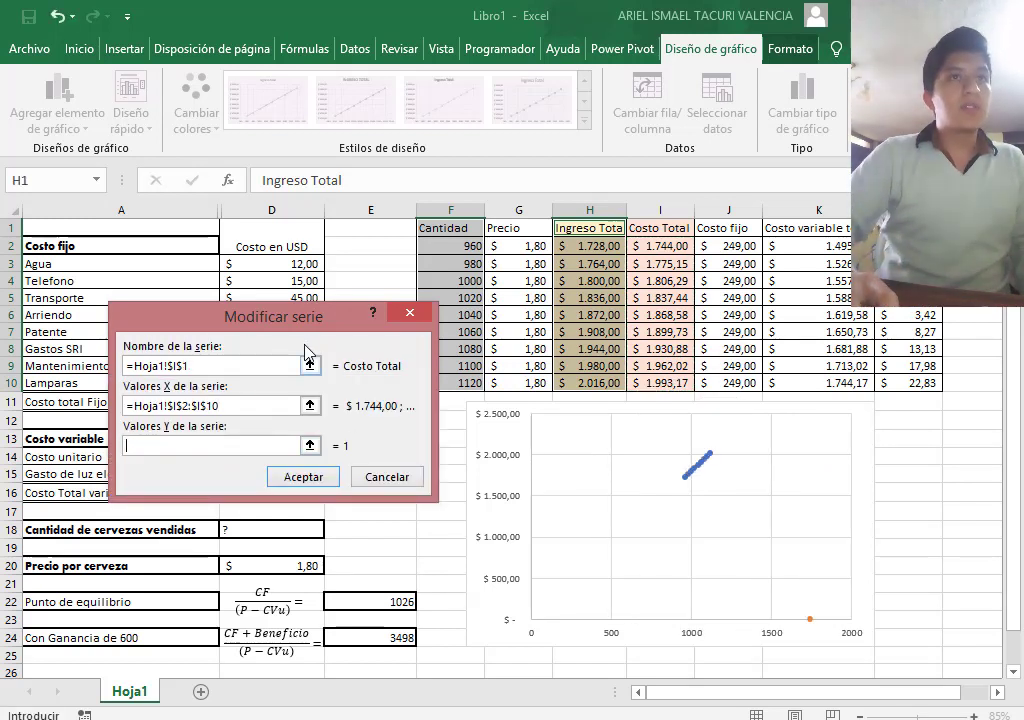
drag(293, 332, 287, 362)
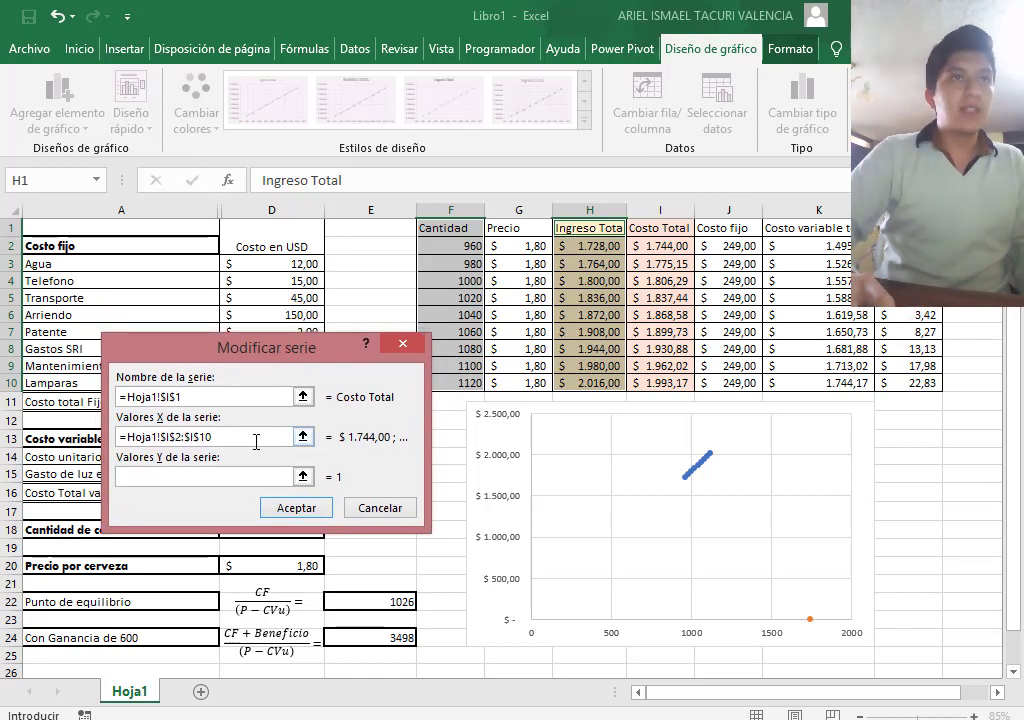
drag(660, 246, 660, 383)
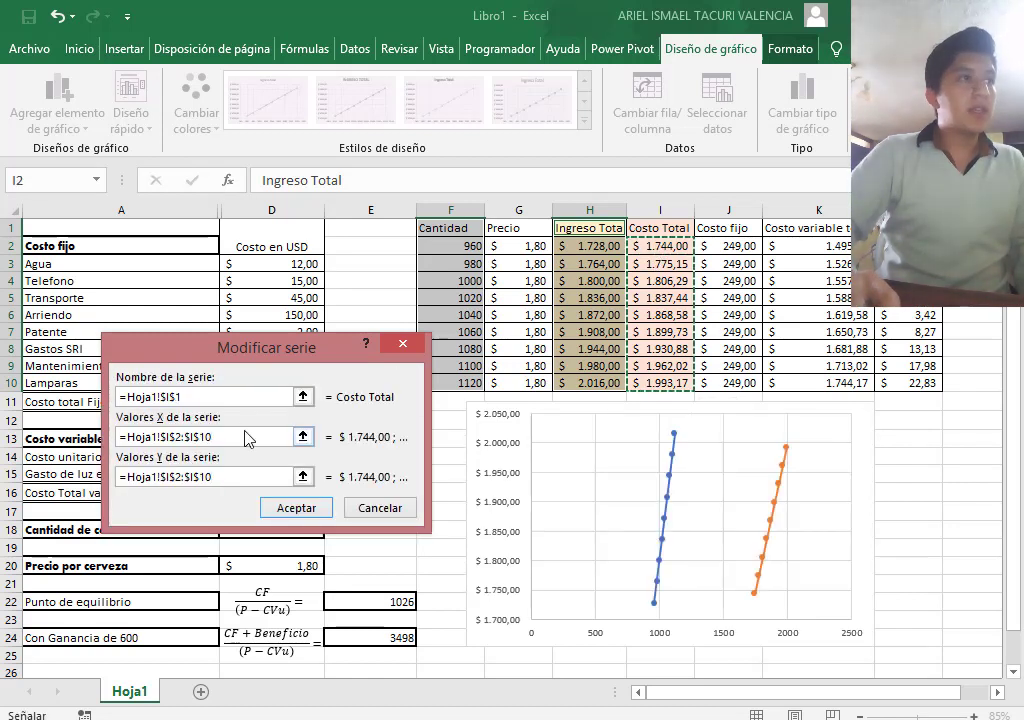
Replace the Costo Total series' X values with the quantities in F2:F10 and accept the chart's data source.
drag(246, 432, 121, 434)
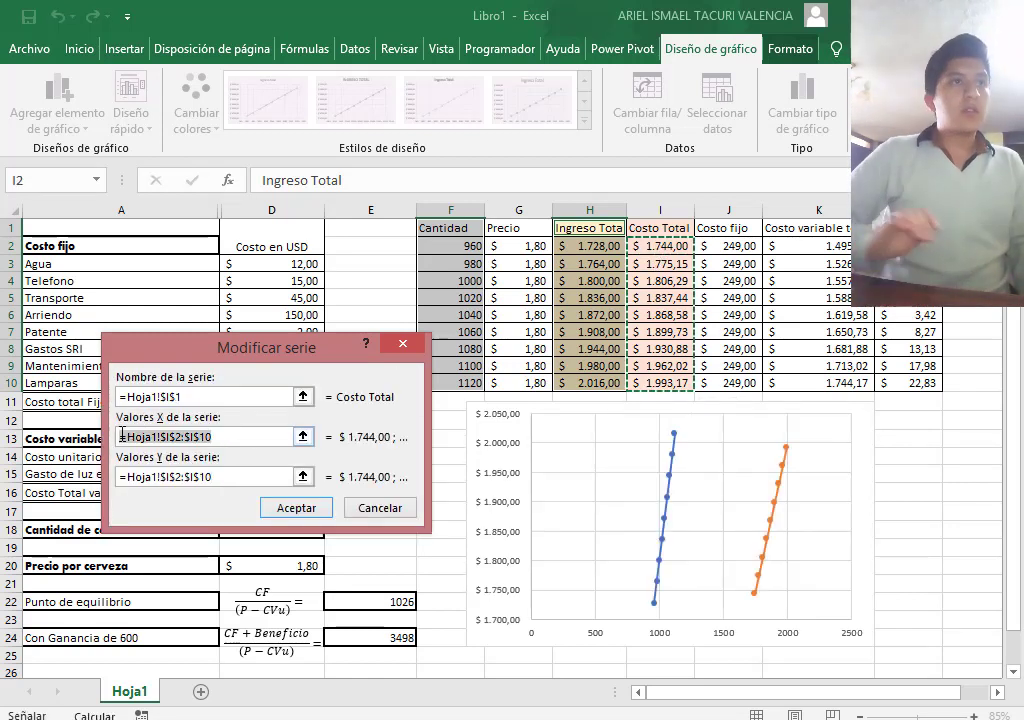
key(BackSpace)
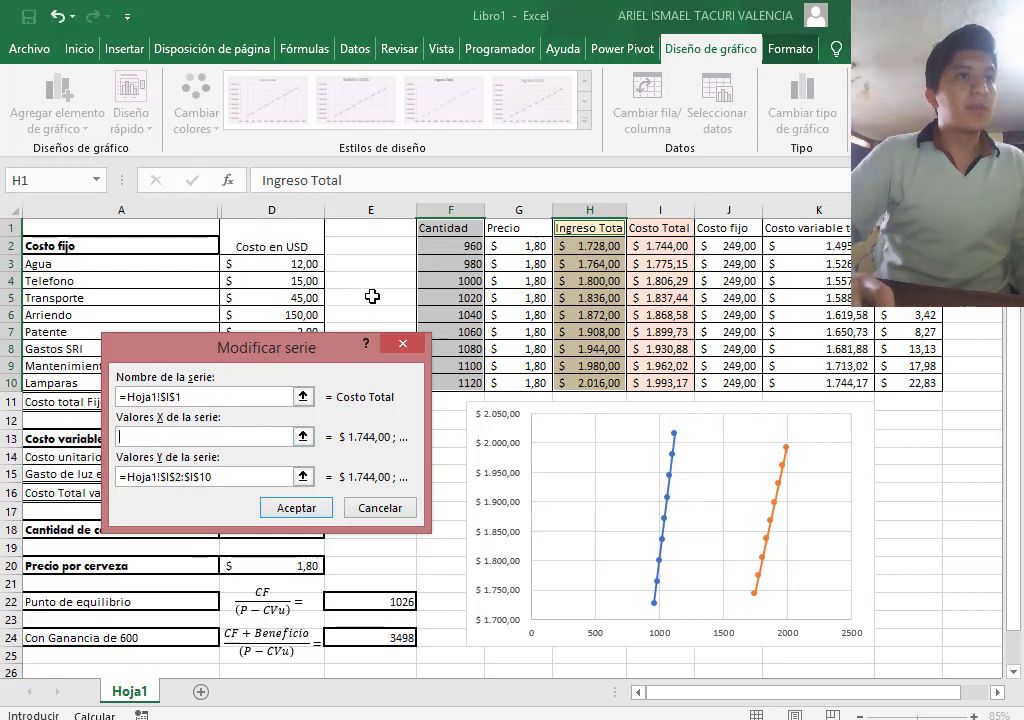
drag(464, 245, 463, 383)
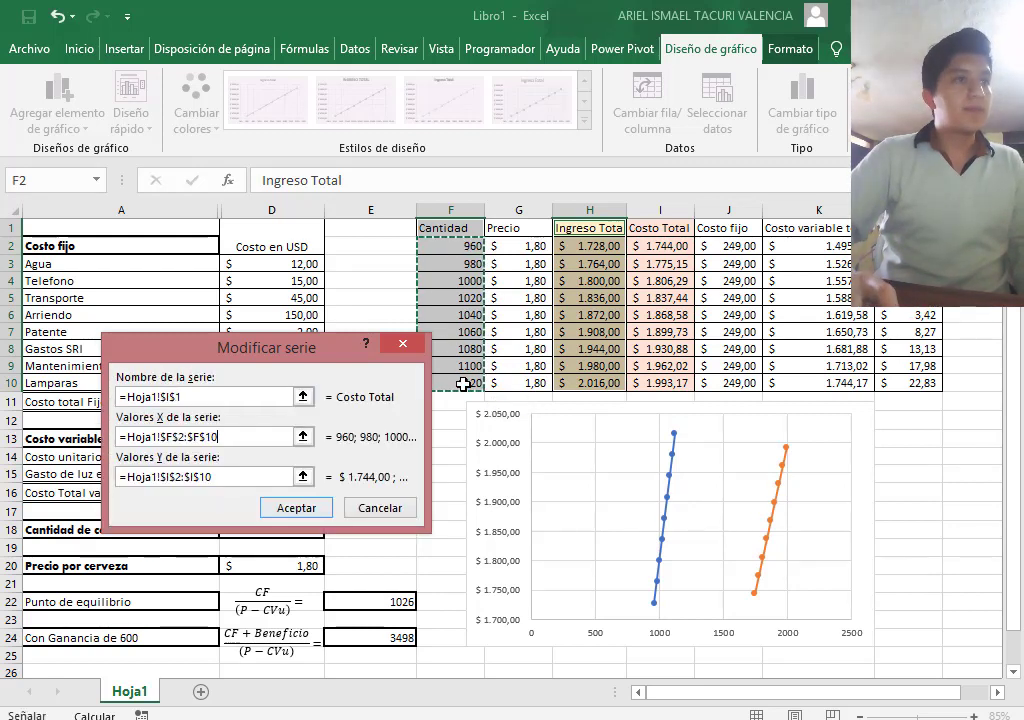
click(297, 508)
click(636, 538)
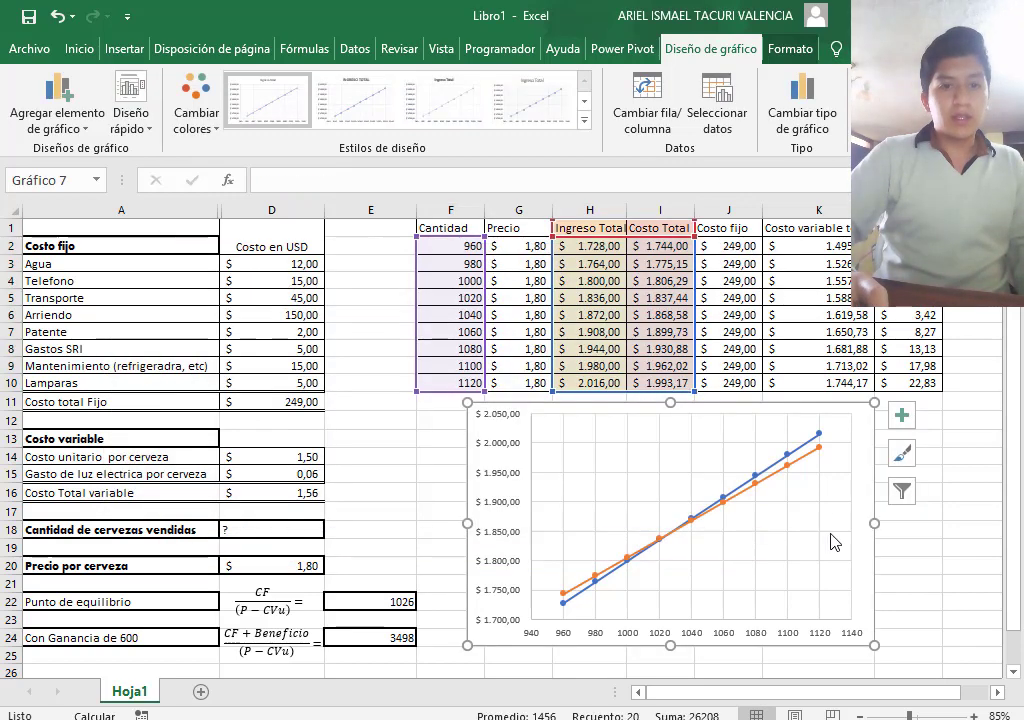
Enlarge the break-even chart by widening it and extending its lower edge to about row 27.
drag(873, 646, 925, 653)
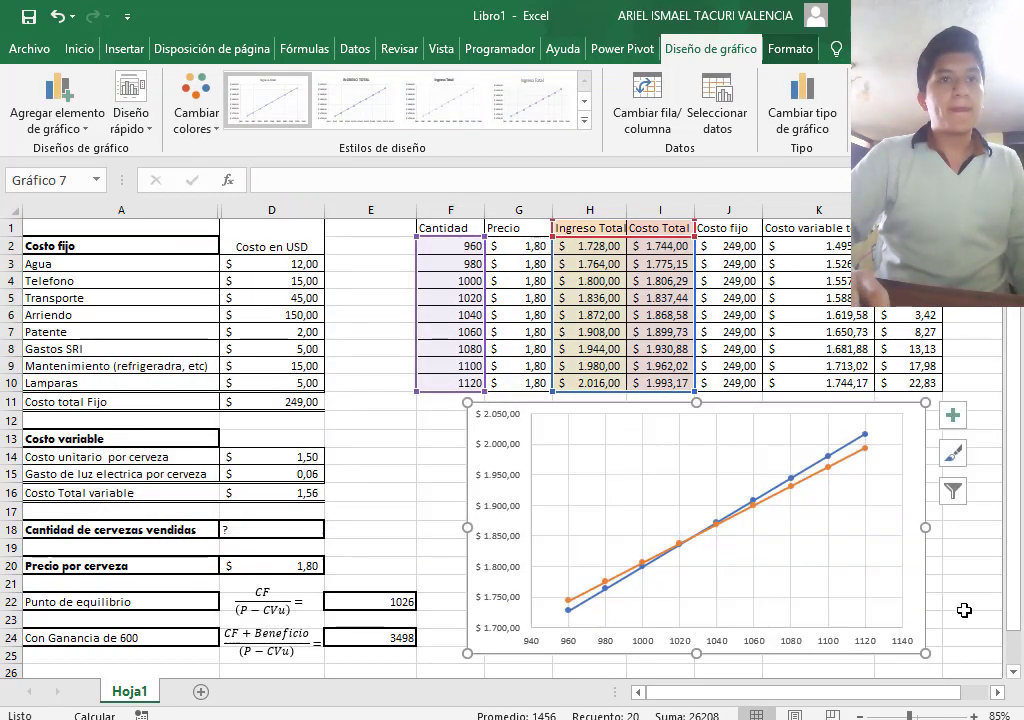
click(969, 603)
scroll(961, 605, down, 1)
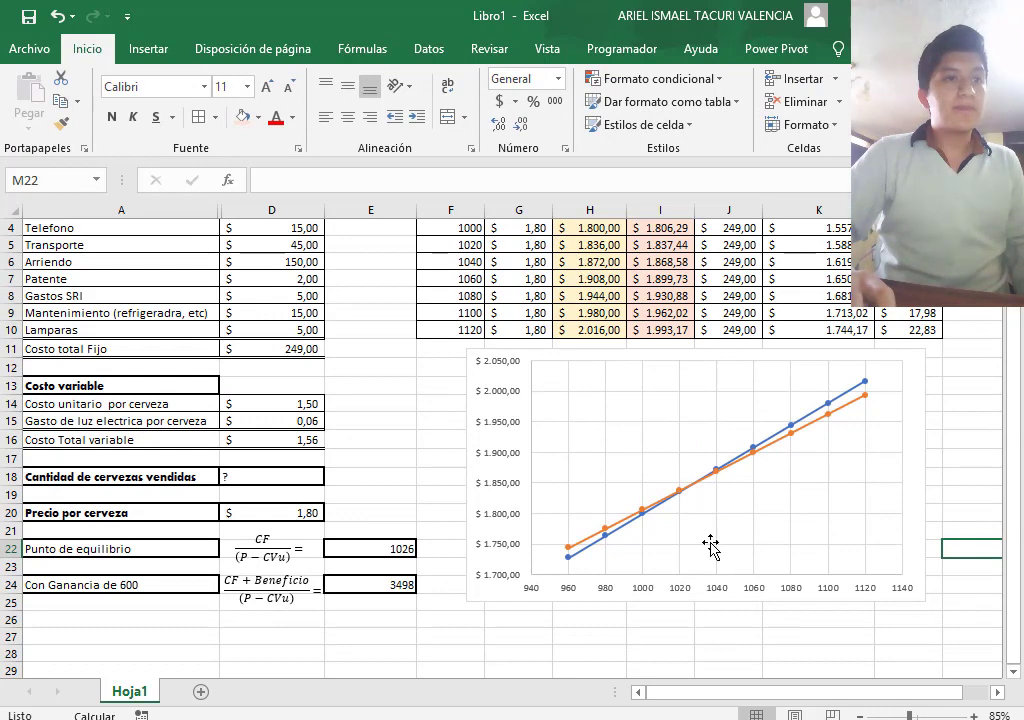
click(487, 590)
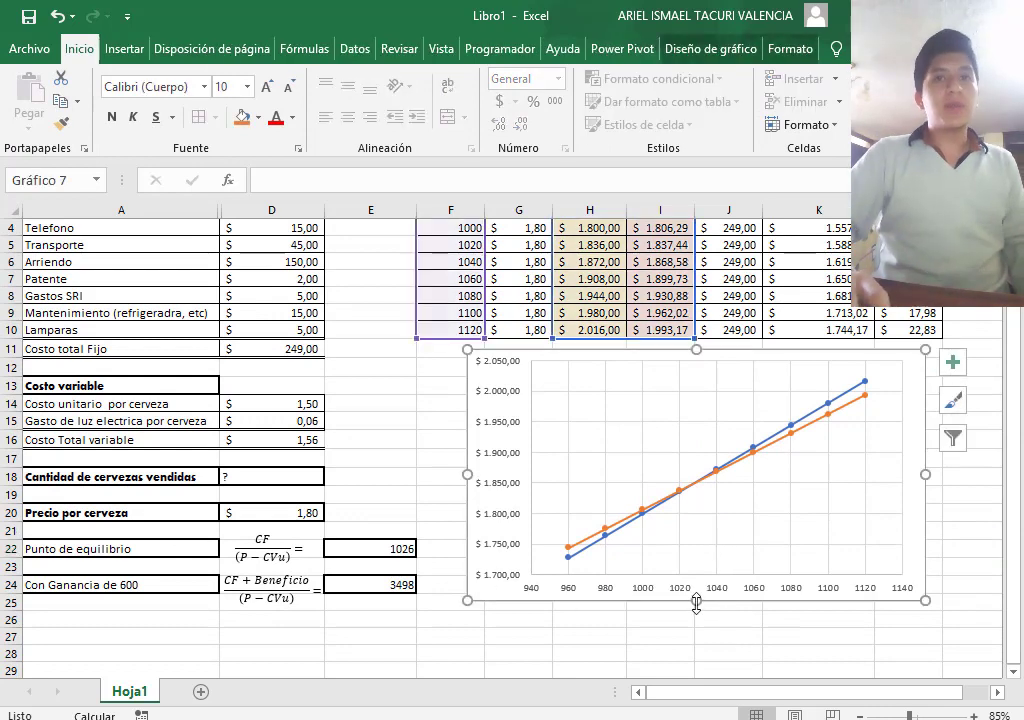
drag(696, 604, 694, 641)
click(975, 547)
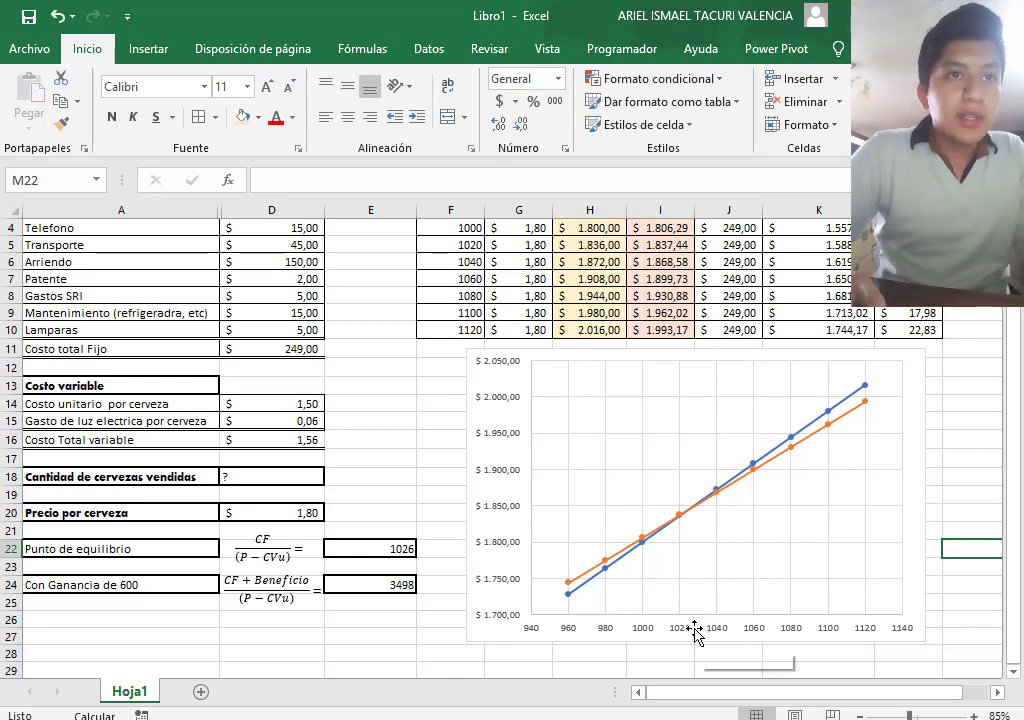
Inspect where the Costo Total and Ingreso Total lines cross in the chart and dismiss the pop-up notification.
click(681, 518)
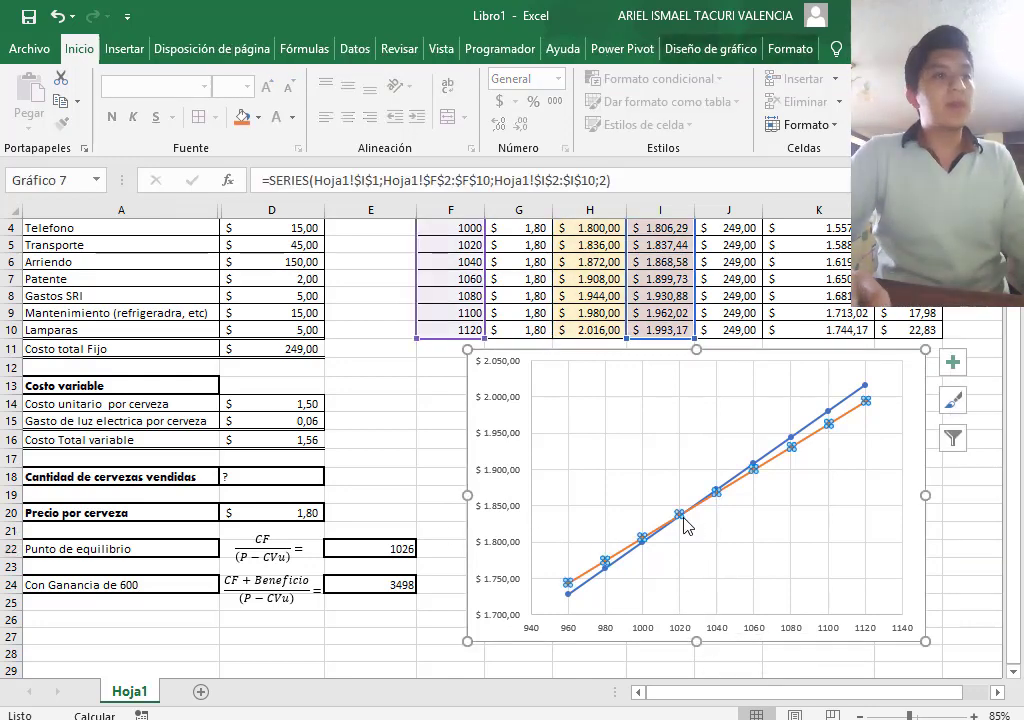
click(941, 573)
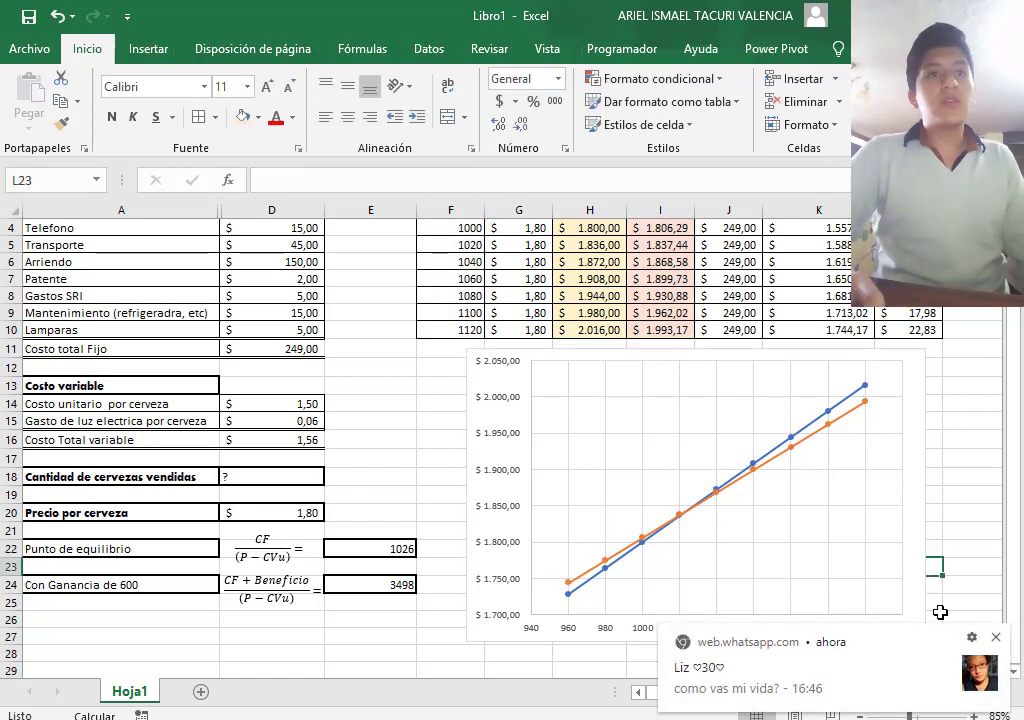
click(994, 640)
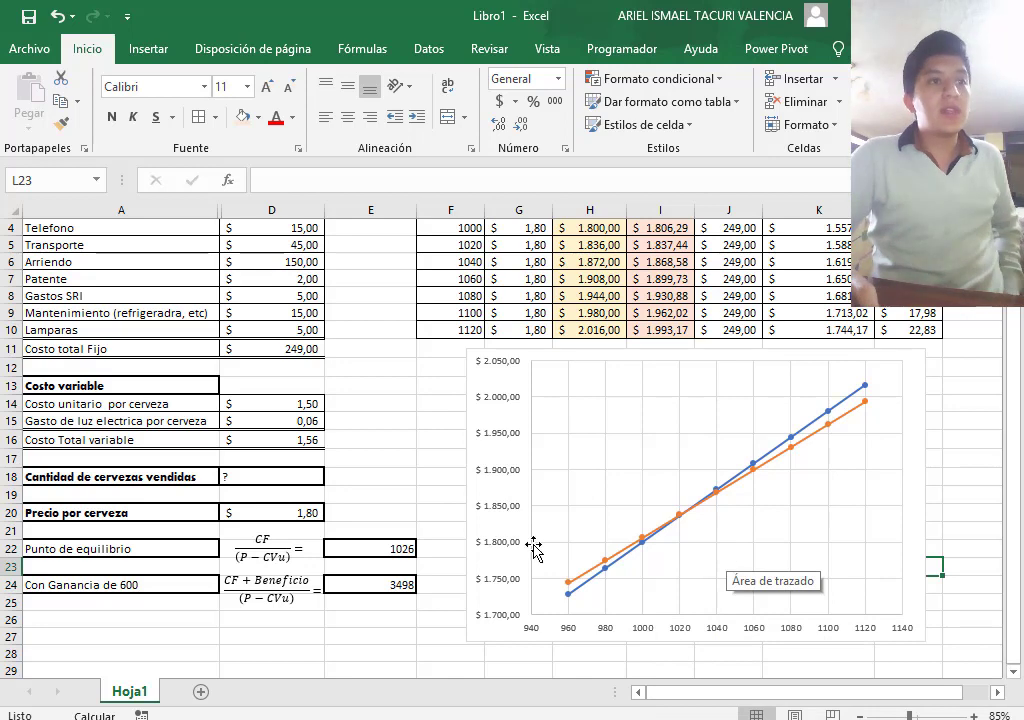
Review the Punto de equilibrio result in E22 and the Con Ganancia de 600 result in E24 with their formulas.
click(401, 514)
click(401, 549)
click(379, 489)
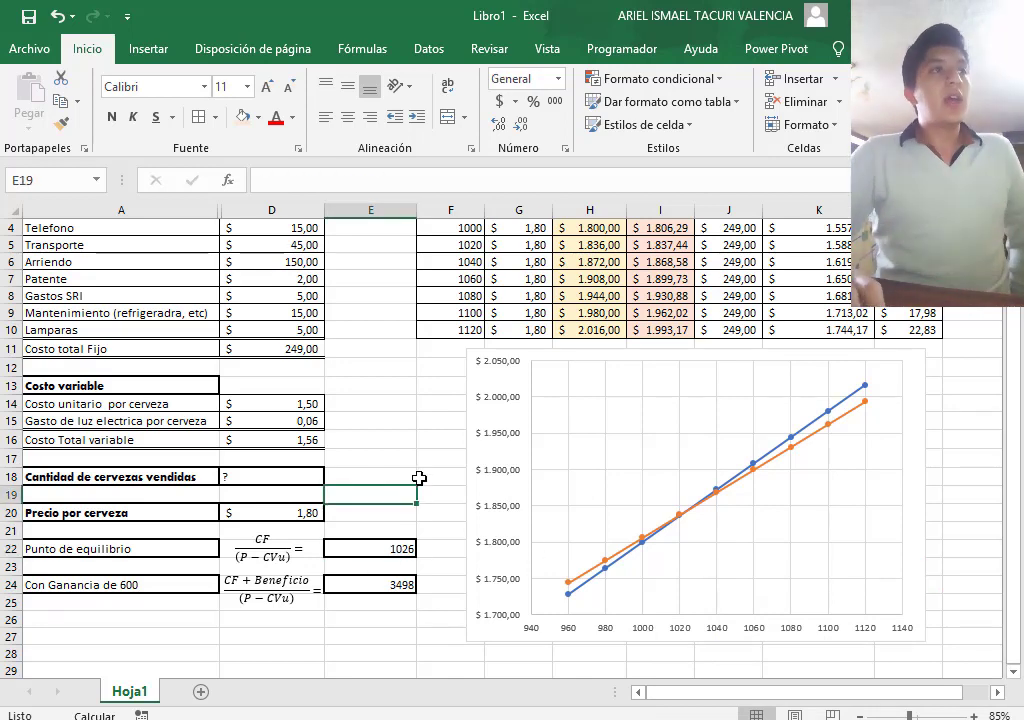
scroll(415, 462, up, 1)
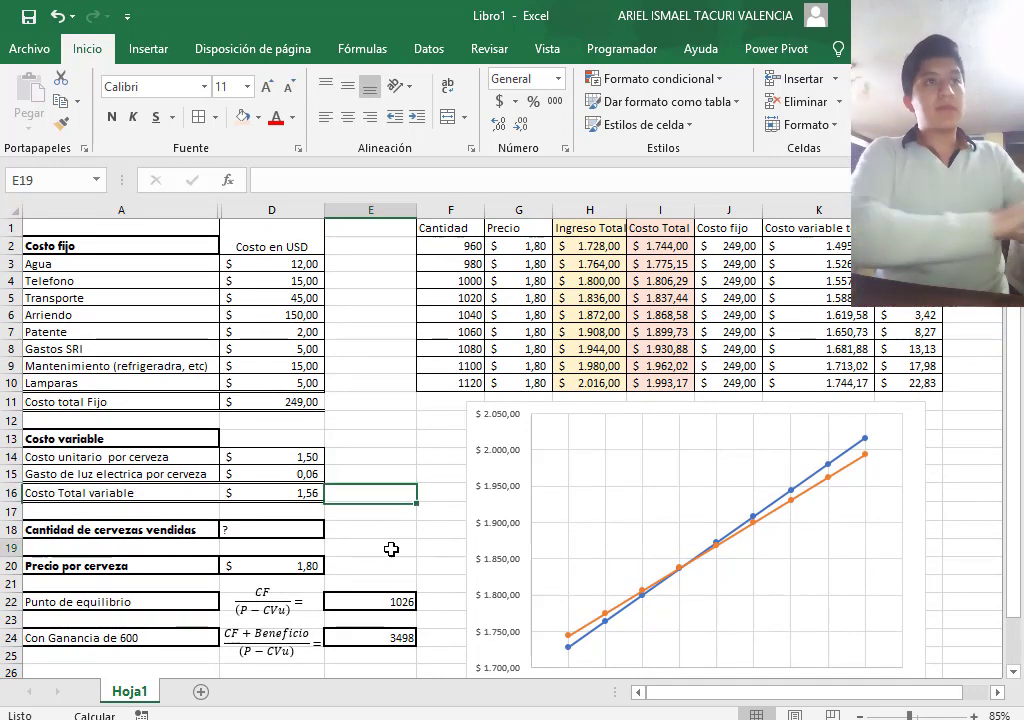
click(378, 606)
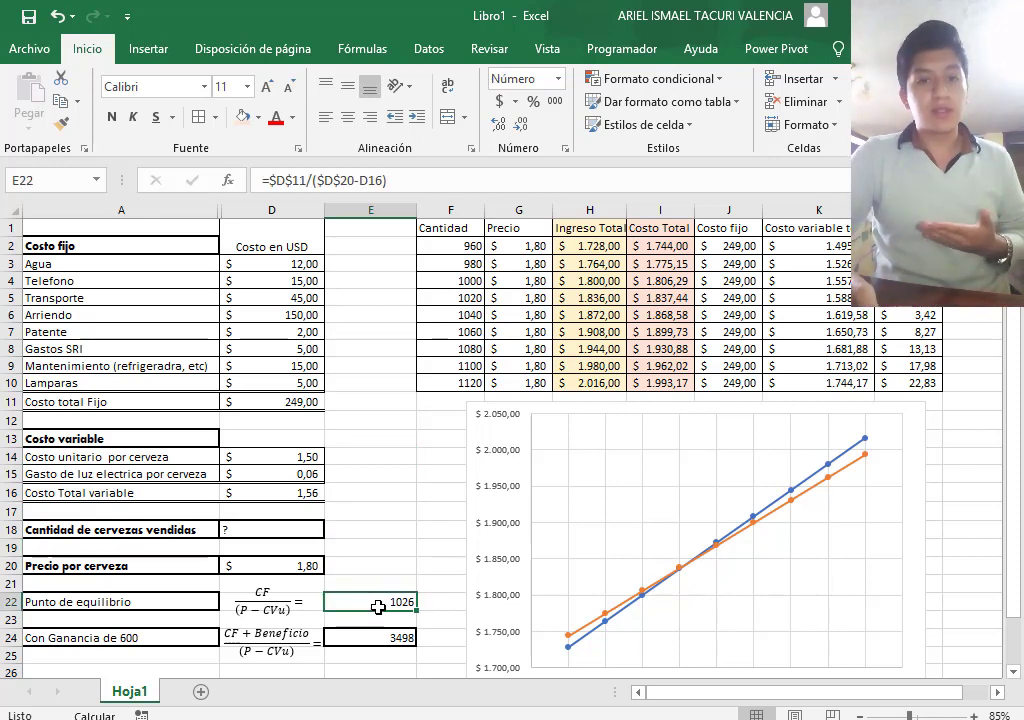
click(378, 562)
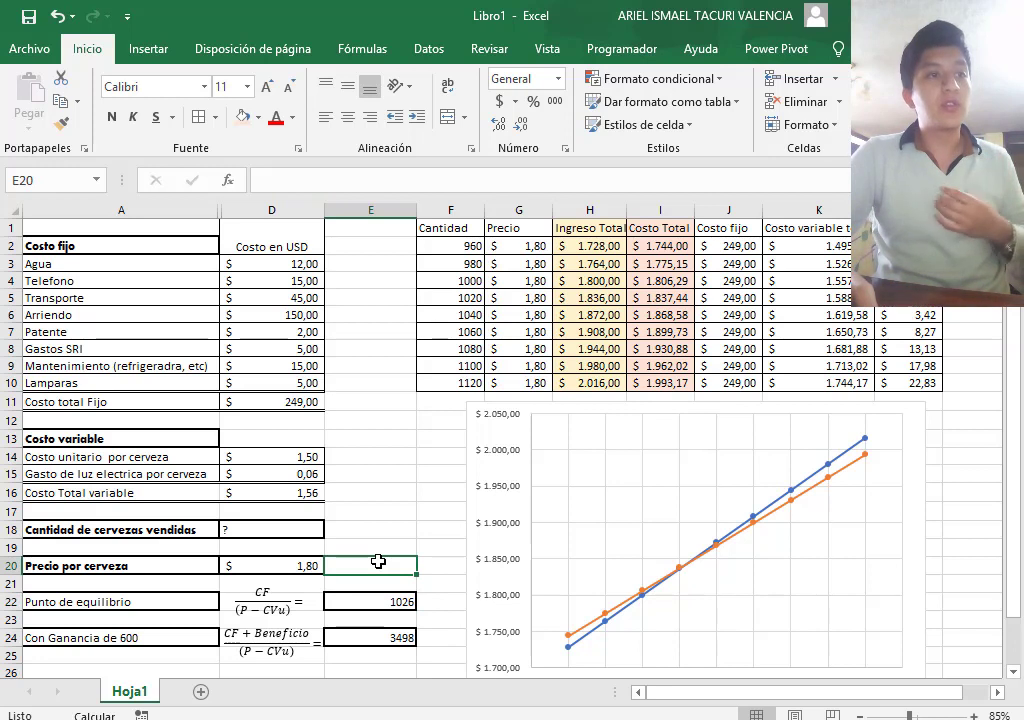
click(398, 637)
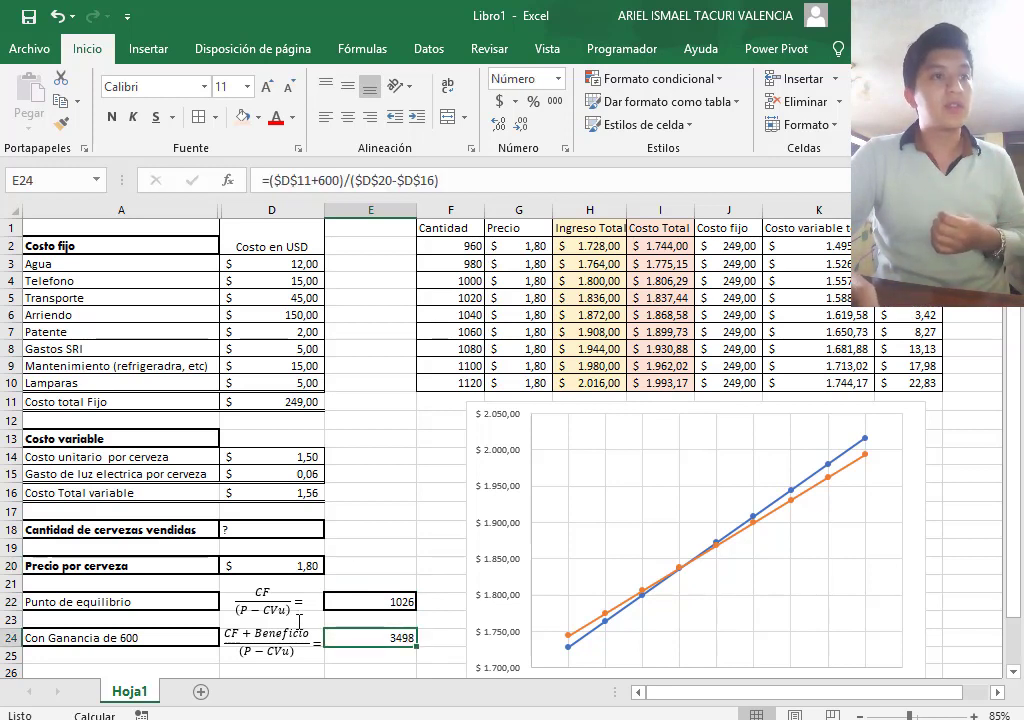
click(404, 529)
click(400, 638)
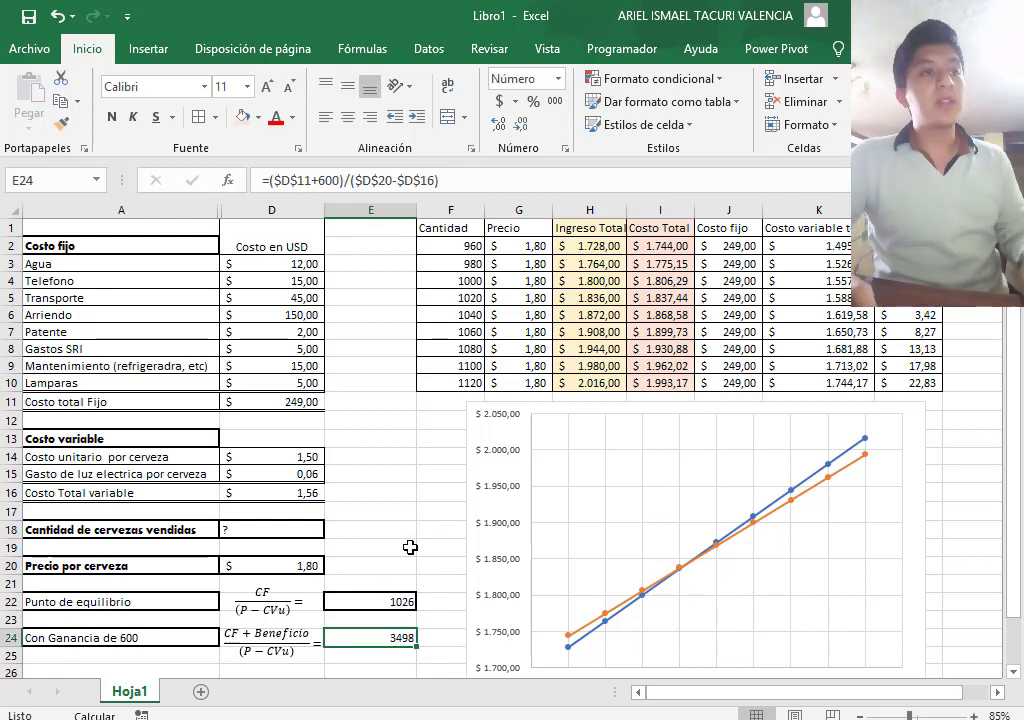
click(410, 547)
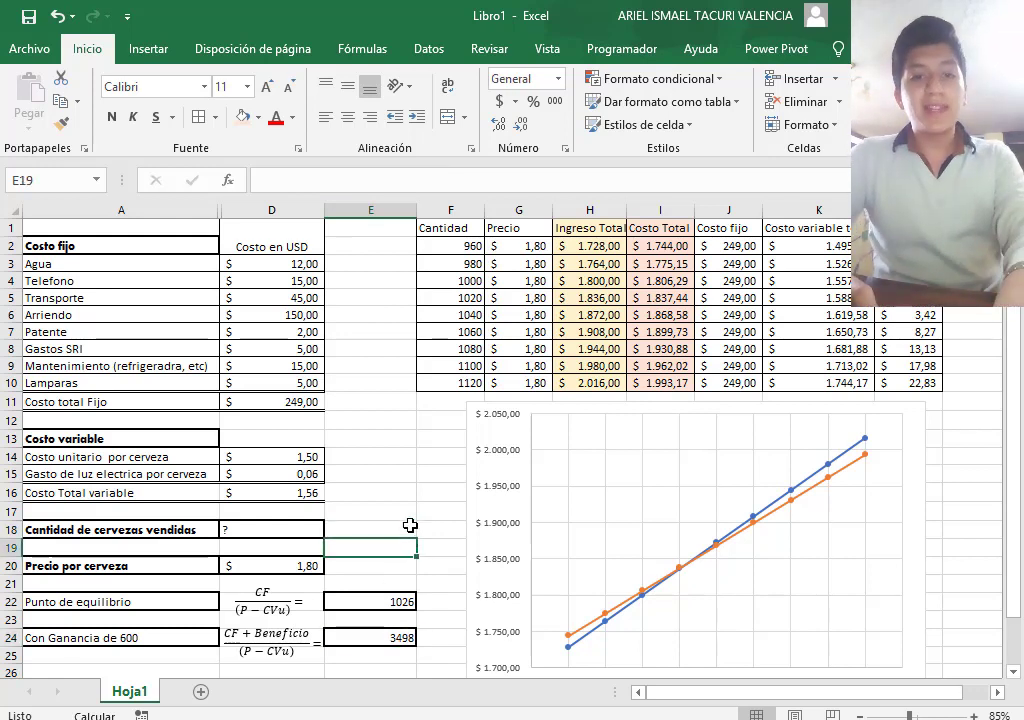